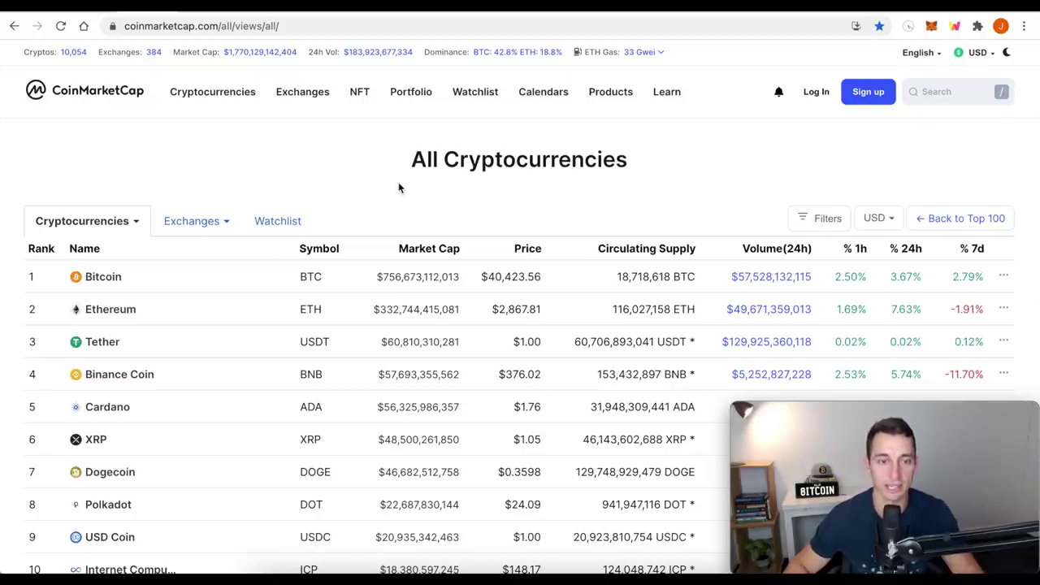
Scroll the CoinMarketCap rankings past Solana and VeChain down to about rank 22
mouse_move(167, 88)
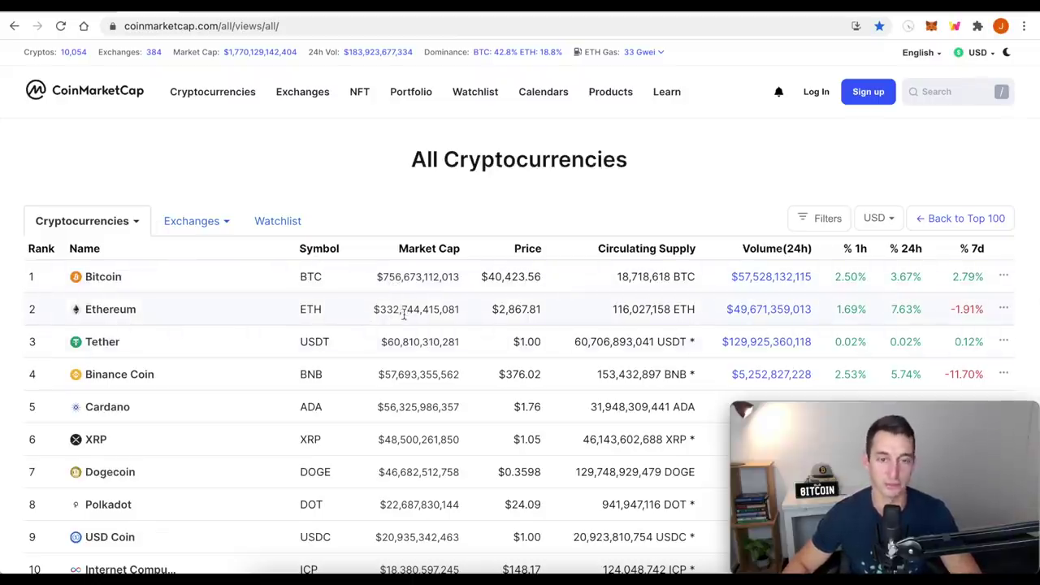
scroll(441, 378, down, 1)
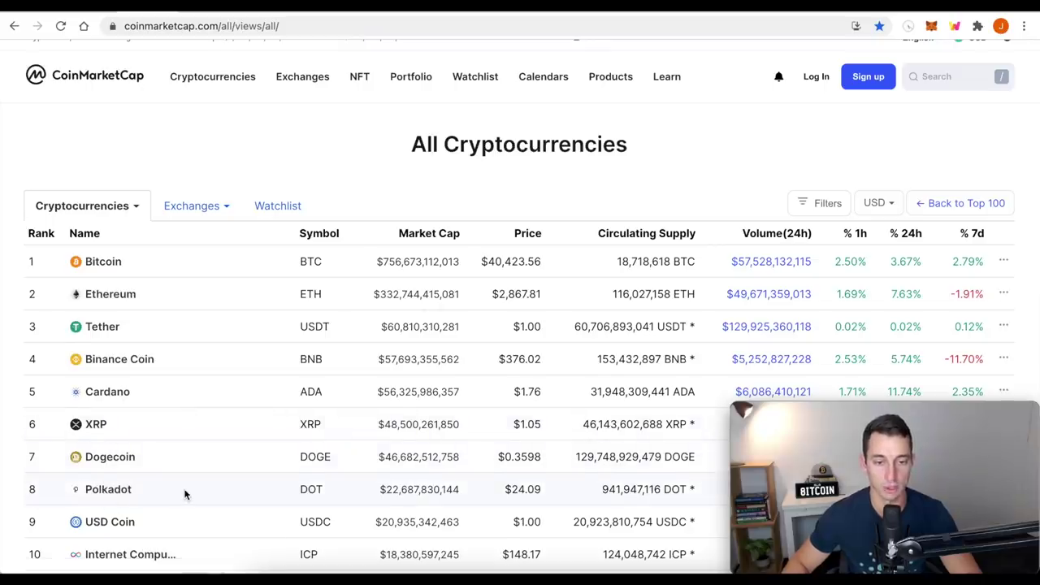
scroll(185, 493, down, 2)
scroll(185, 493, down, 2)
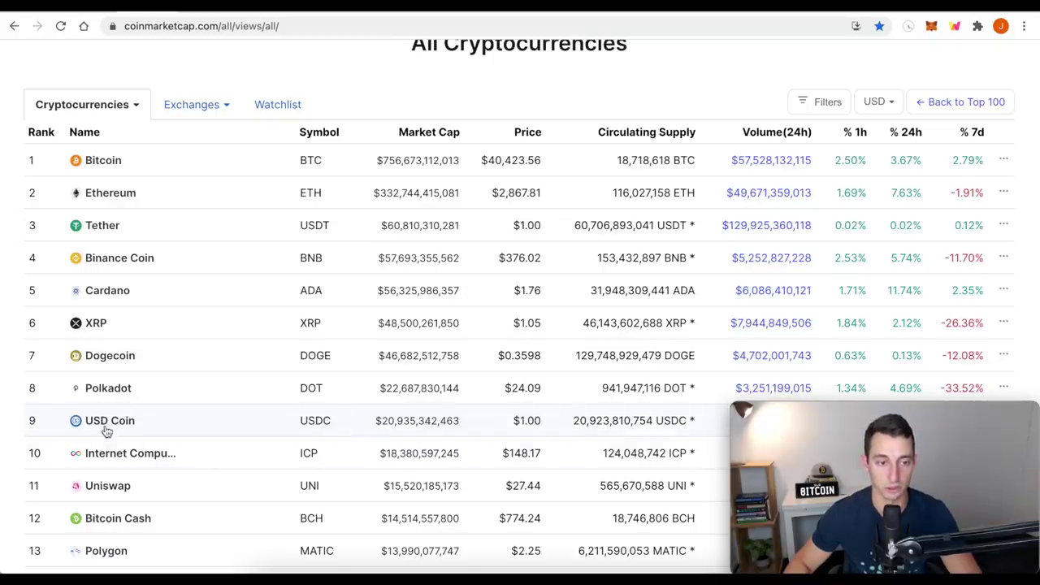
scroll(102, 449, down, 2)
scroll(101, 449, down, 4)
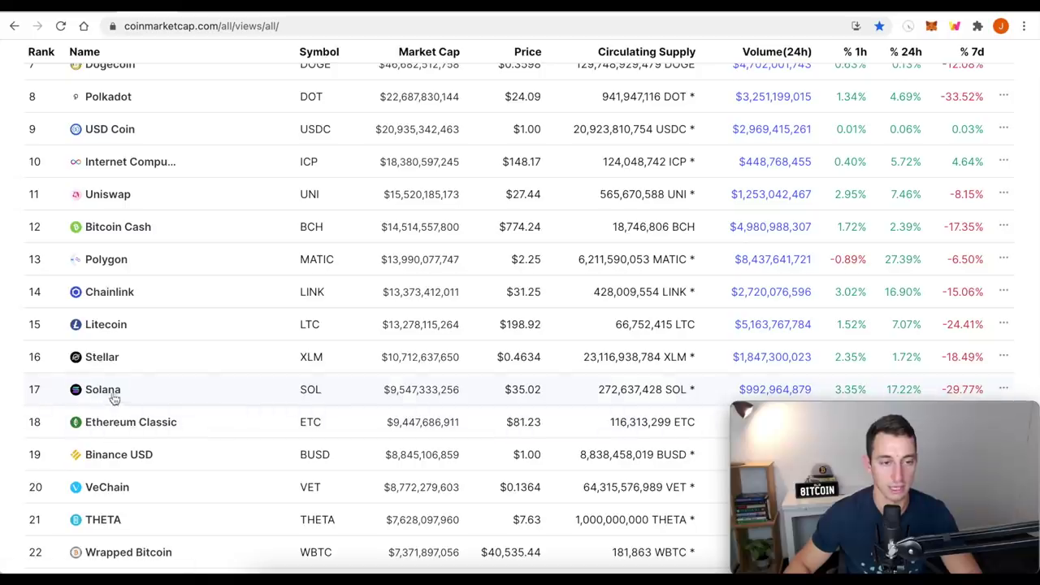
scroll(131, 389, up, 5)
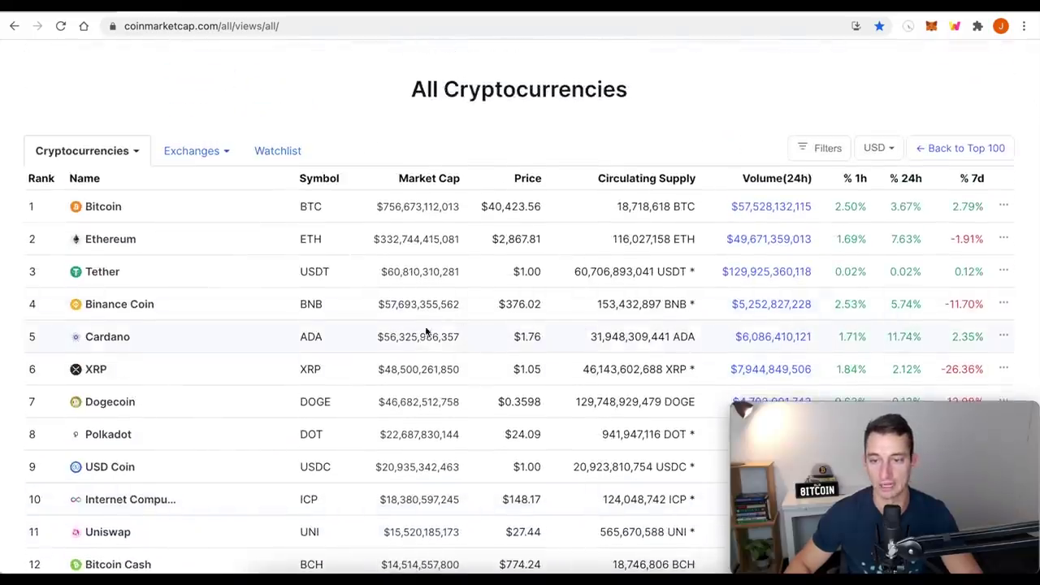
scroll(425, 330, down, 2)
scroll(318, 341, down, 3)
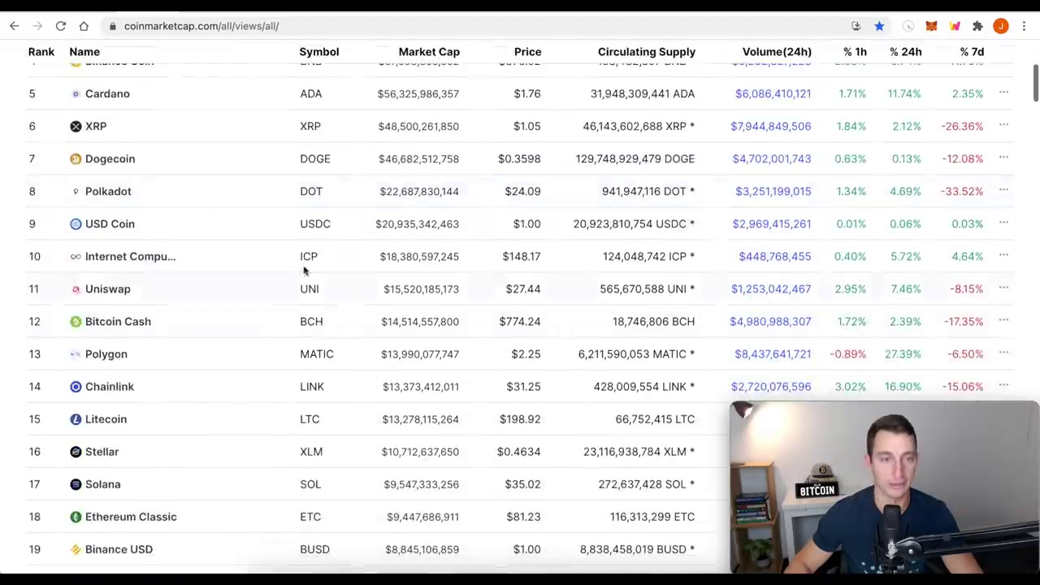
Bring up the NASDAQ 100 weekly chart and pan through 1989–2022, including the 2000 peak
click(206, 10)
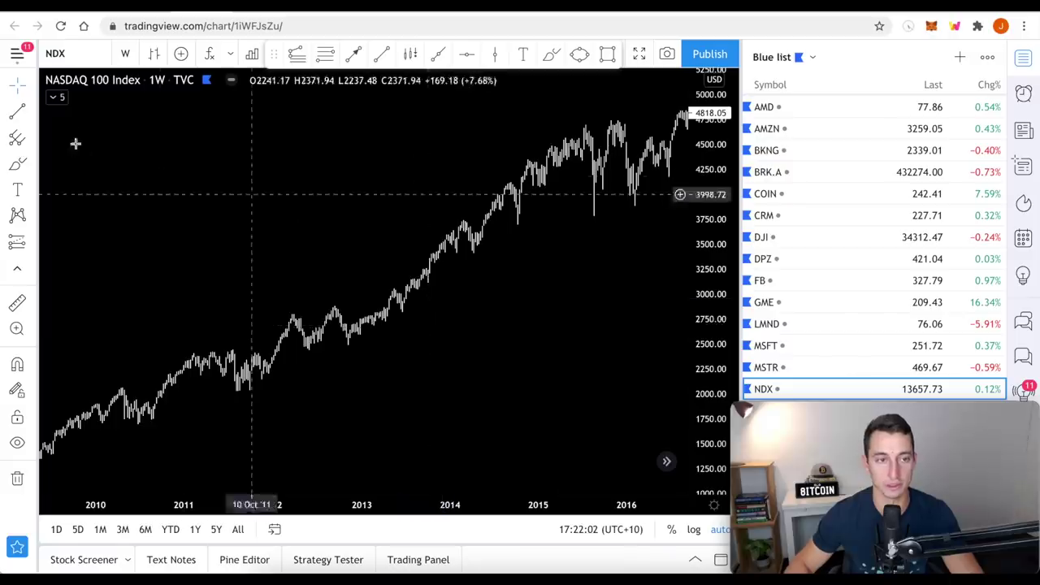
scroll(484, 354, down, 2)
scroll(483, 355, down, 2)
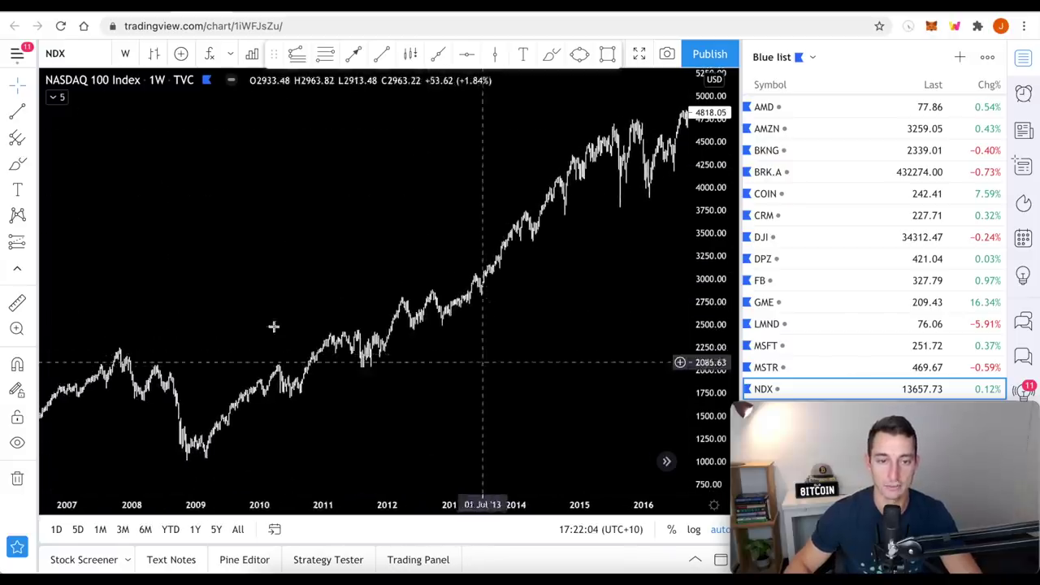
drag(383, 302, 520, 292)
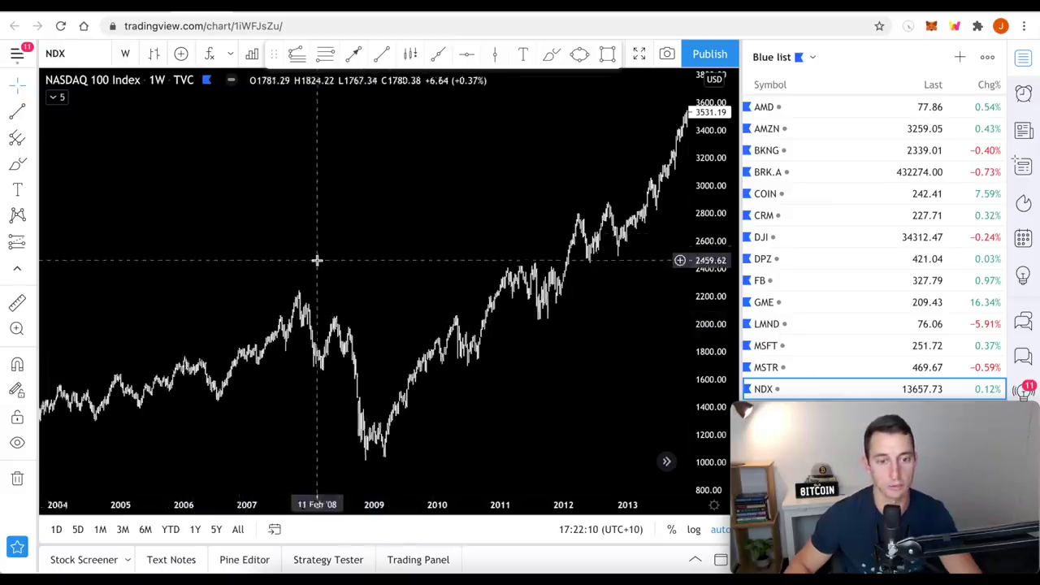
scroll(317, 259, down, 5)
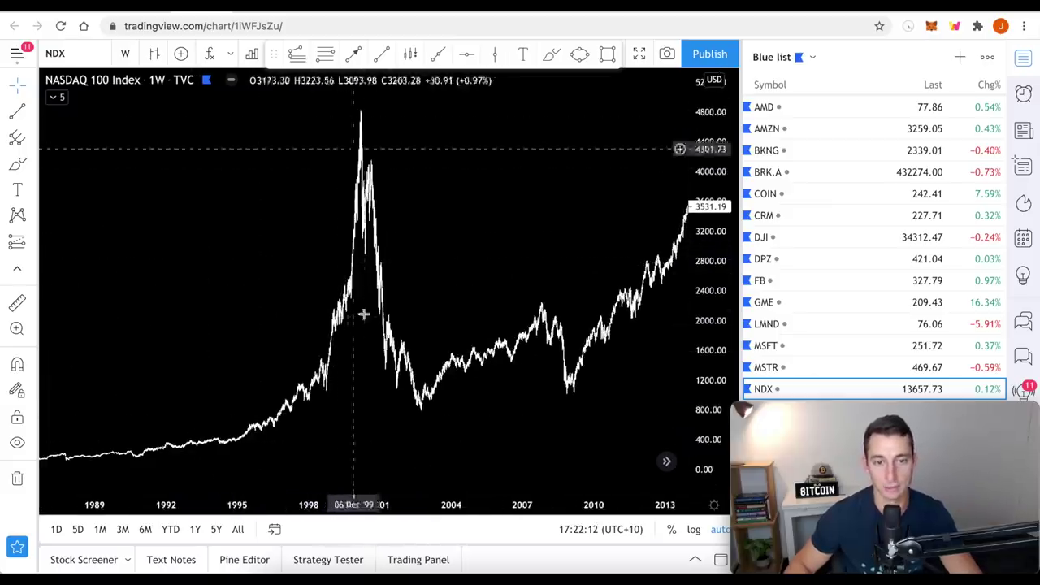
drag(437, 278, 225, 372)
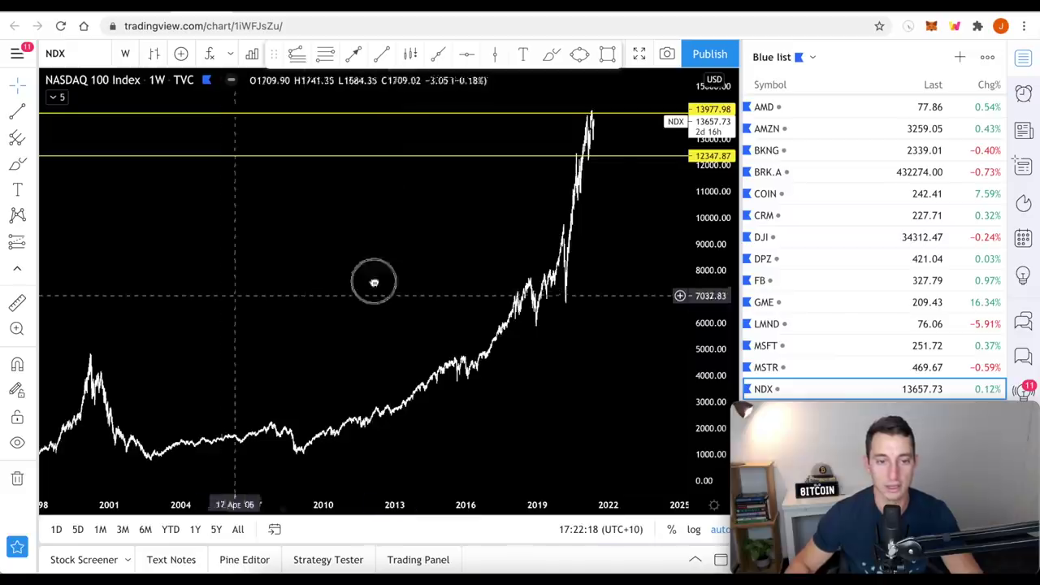
drag(371, 281, 481, 252)
scroll(481, 252, up, 3)
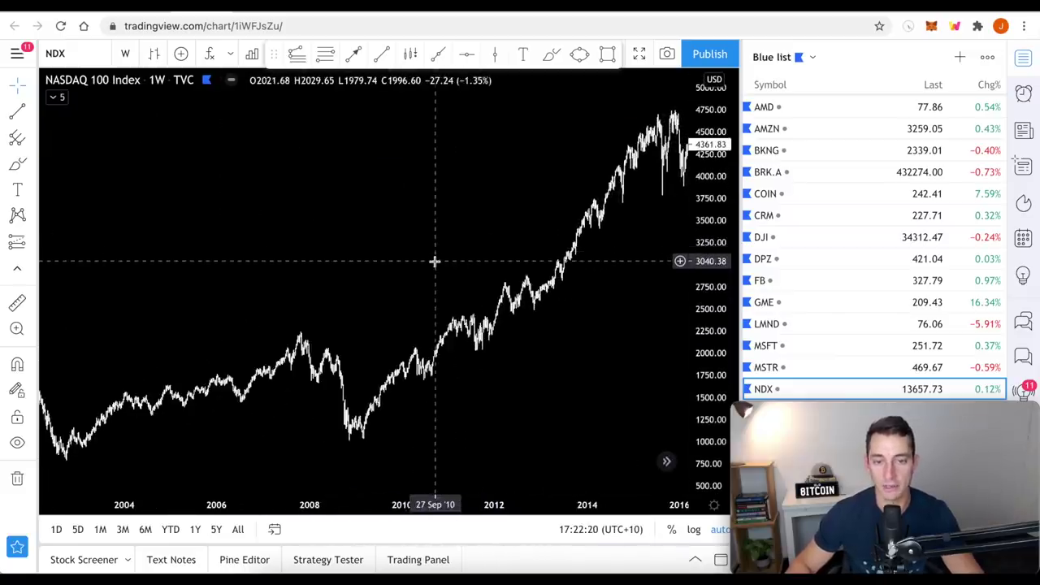
drag(464, 237, 587, 216)
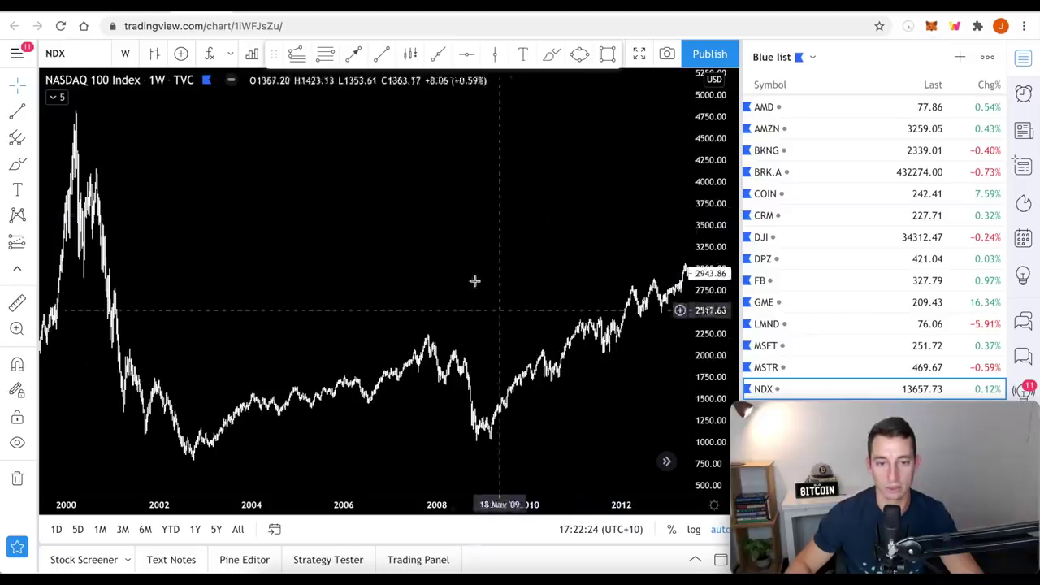
Zoom the BTCUSDT daily chart into 2021 and select the purple May range box
key(alt+Tab)
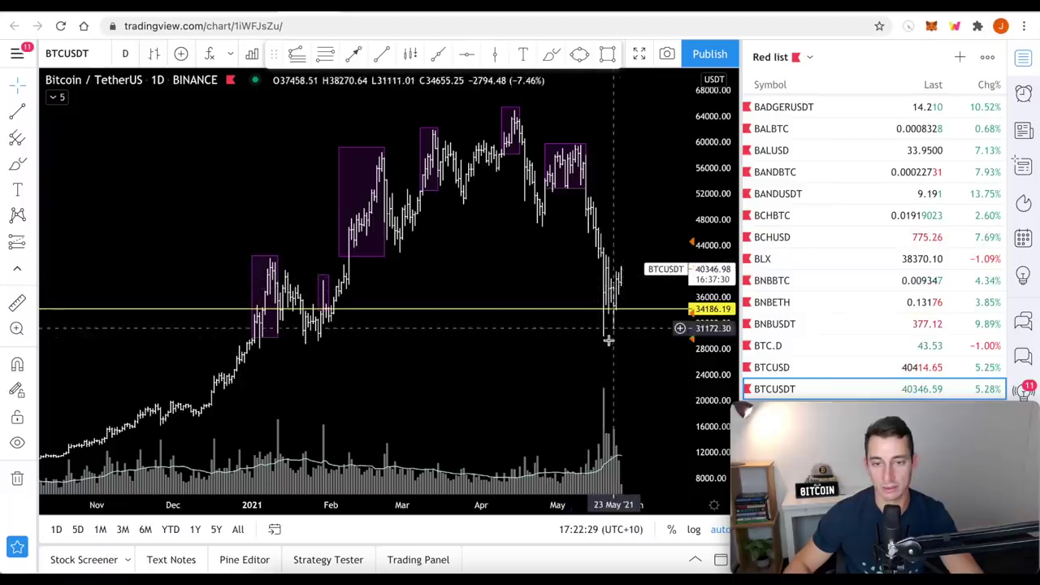
scroll(607, 343, up, 4)
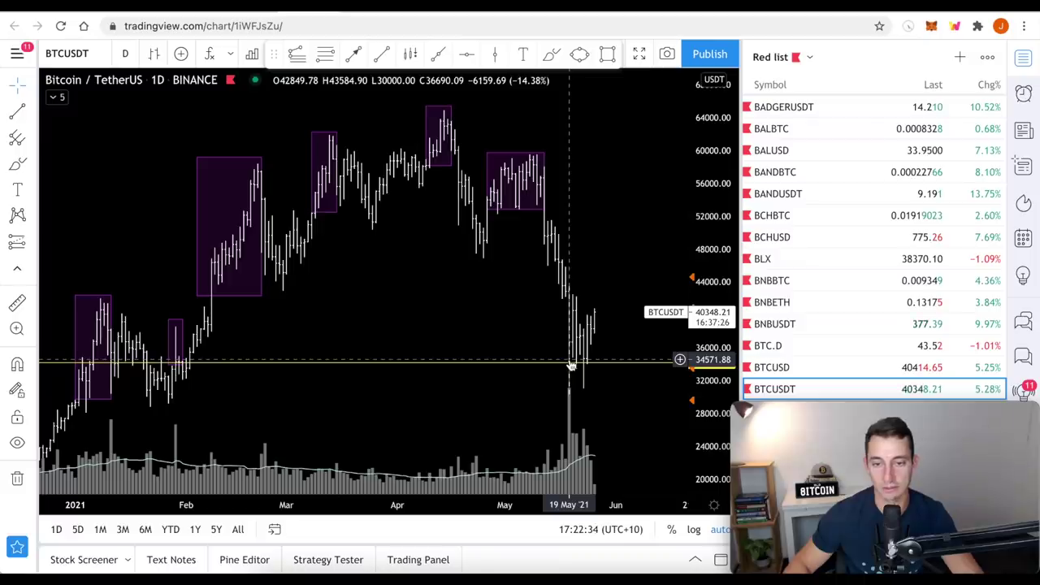
click(527, 172)
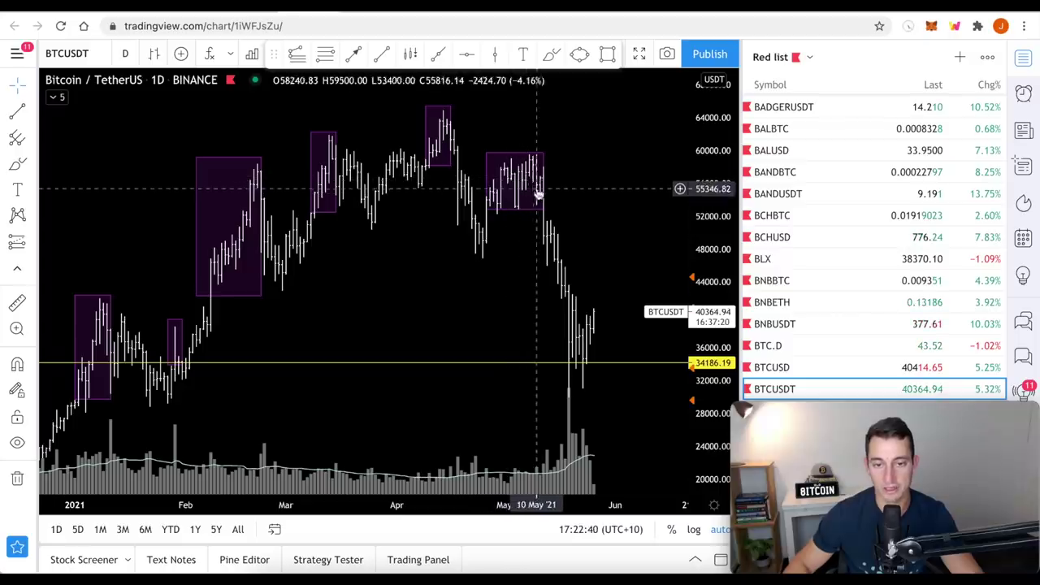
scroll(536, 173, right, 1)
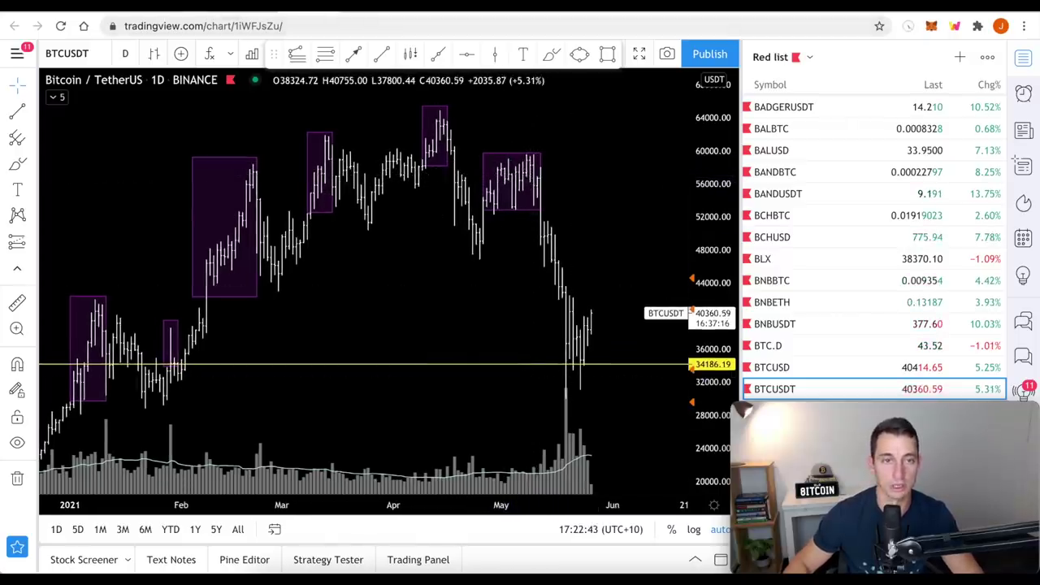
key(ctrl+Tab)
Pan and zoom the NASDAQ 100 weekly chart back to the late 1980s
drag(229, 335, 520, 300)
mouse_move(295, 316)
mouse_down()
mouse_move(465, 294)
mouse_move(573, 300)
mouse_up()
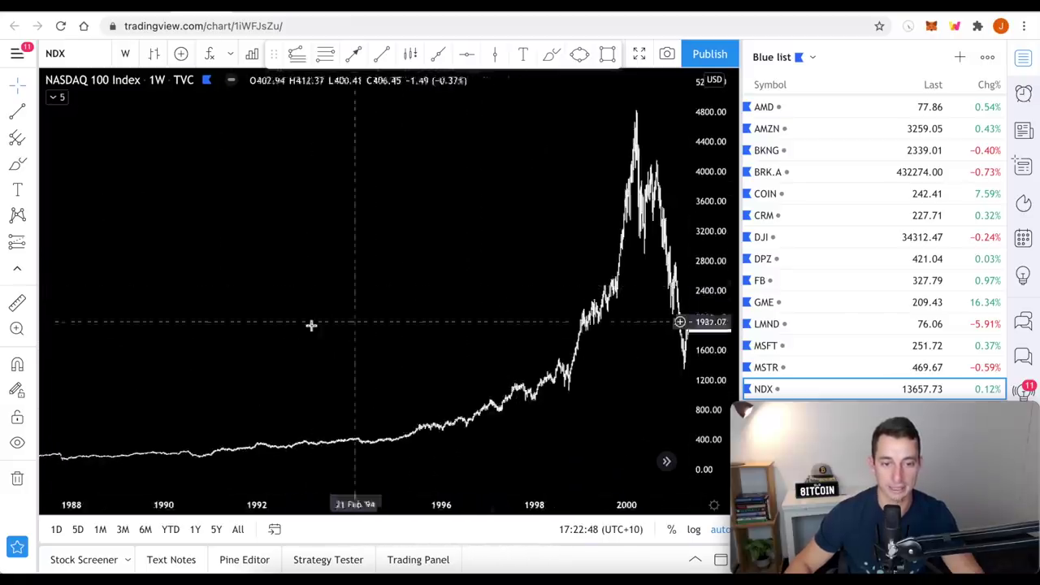
drag(469, 313, 533, 325)
scroll(528, 335, up, 2)
scroll(527, 334, up, 2)
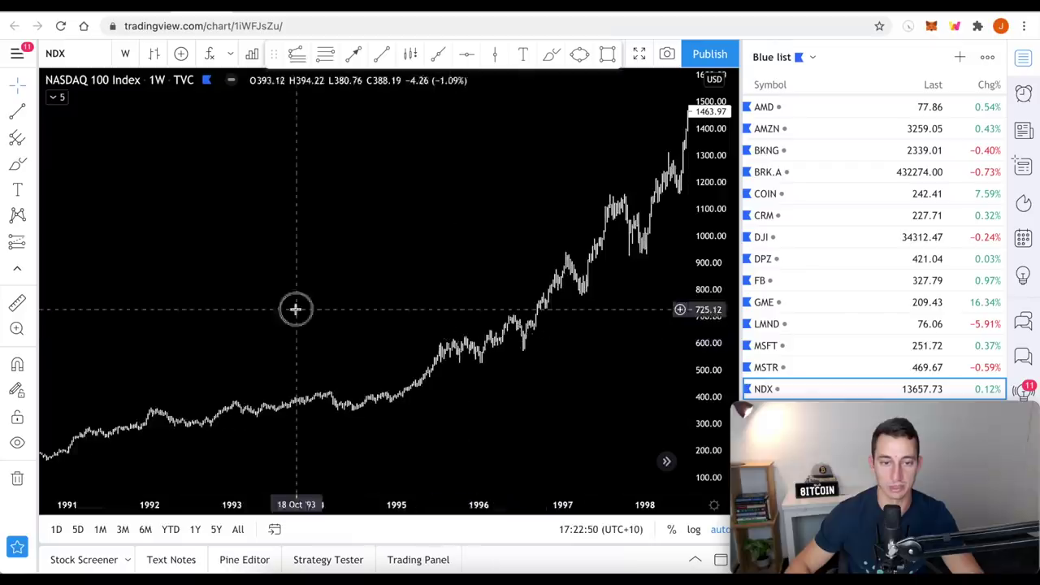
drag(294, 309, 512, 302)
drag(249, 309, 552, 317)
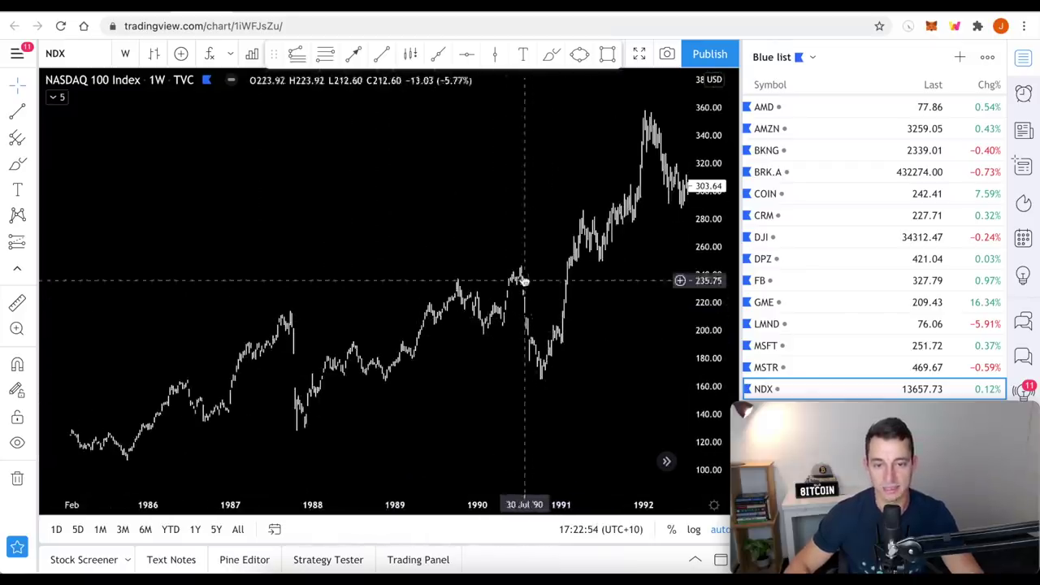
drag(564, 248, 701, 251)
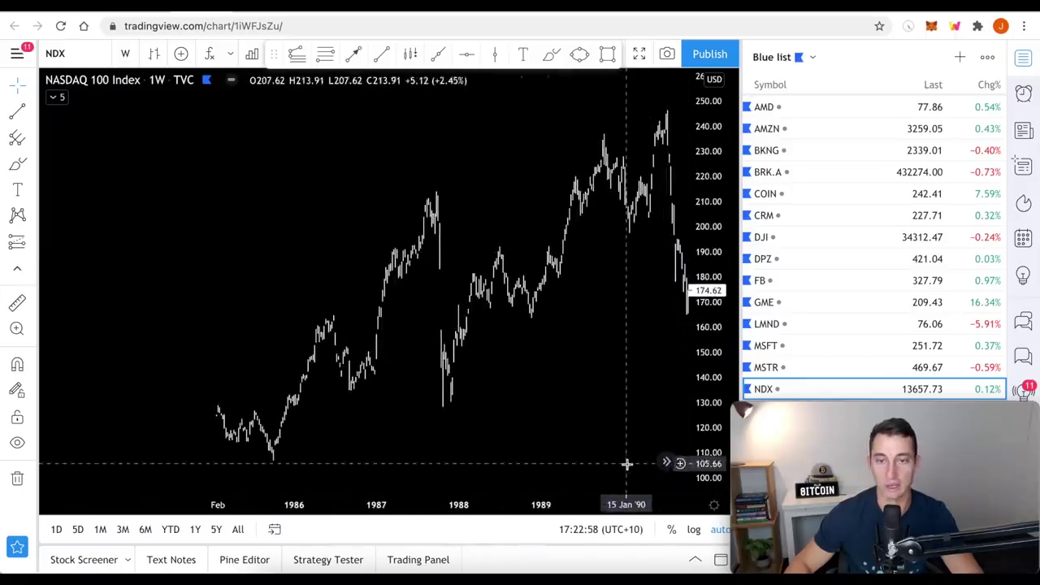
scroll(629, 389, up, 1)
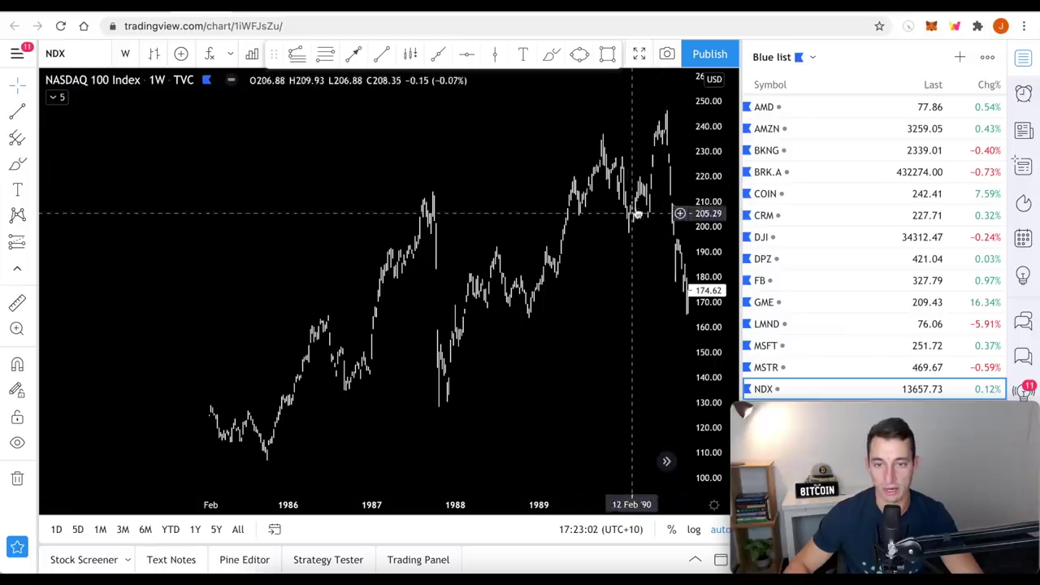
Frame 1986–1992 and measure the 1990 fall of about 32% over 14 bars, then clear it
drag(684, 318, 578, 258)
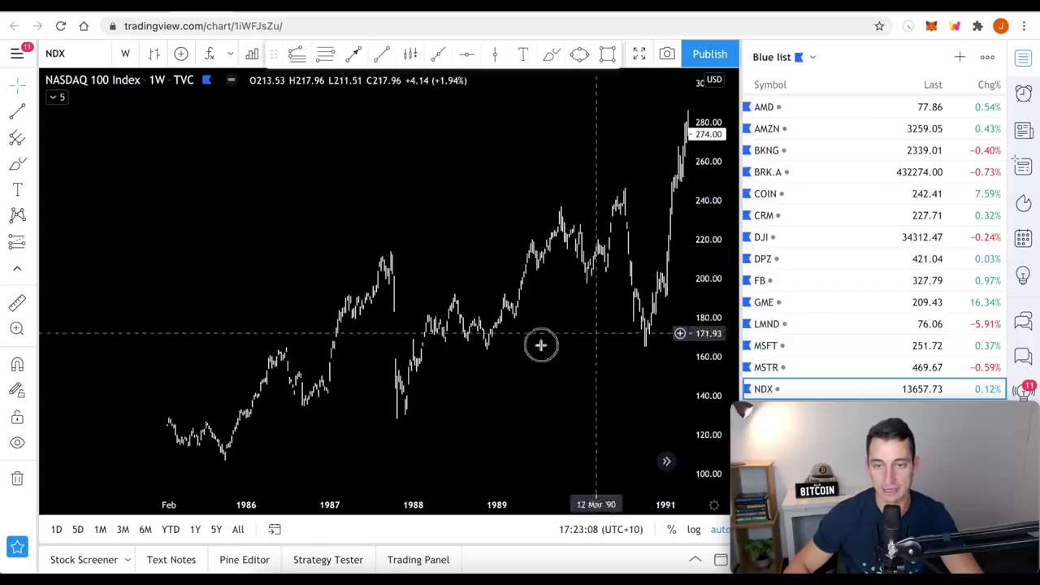
drag(538, 343, 413, 372)
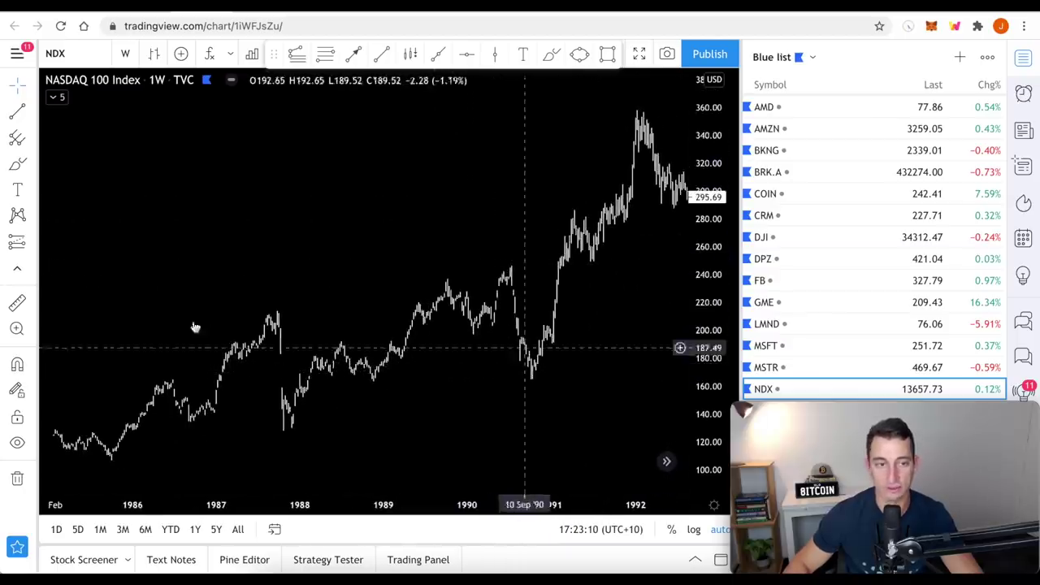
shift+click(517, 266)
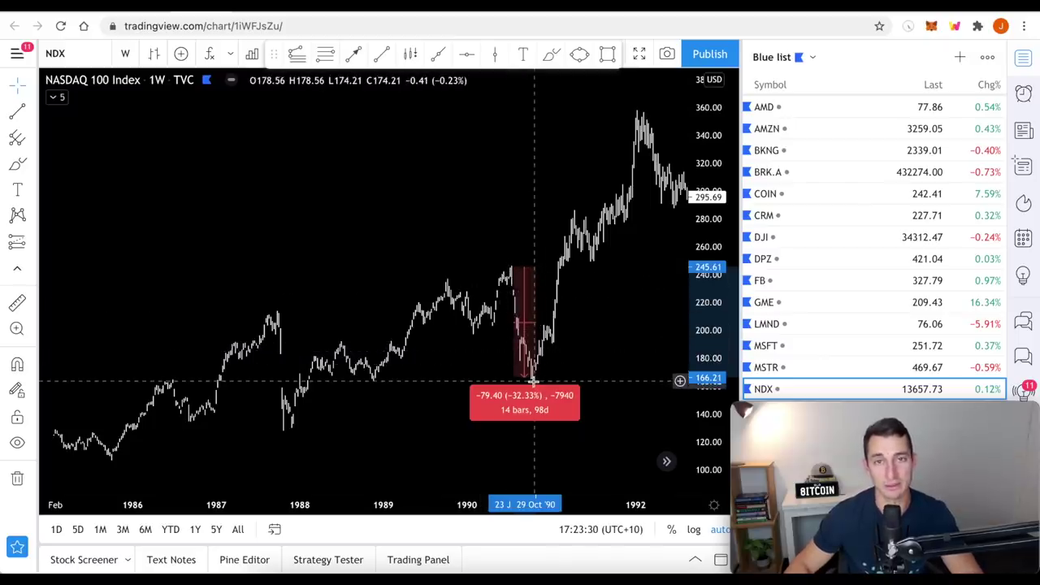
click(601, 365)
Zoom into 1988–1991 and circle the late-1990 lows with a yellow freehand ellipse
click(495, 391)
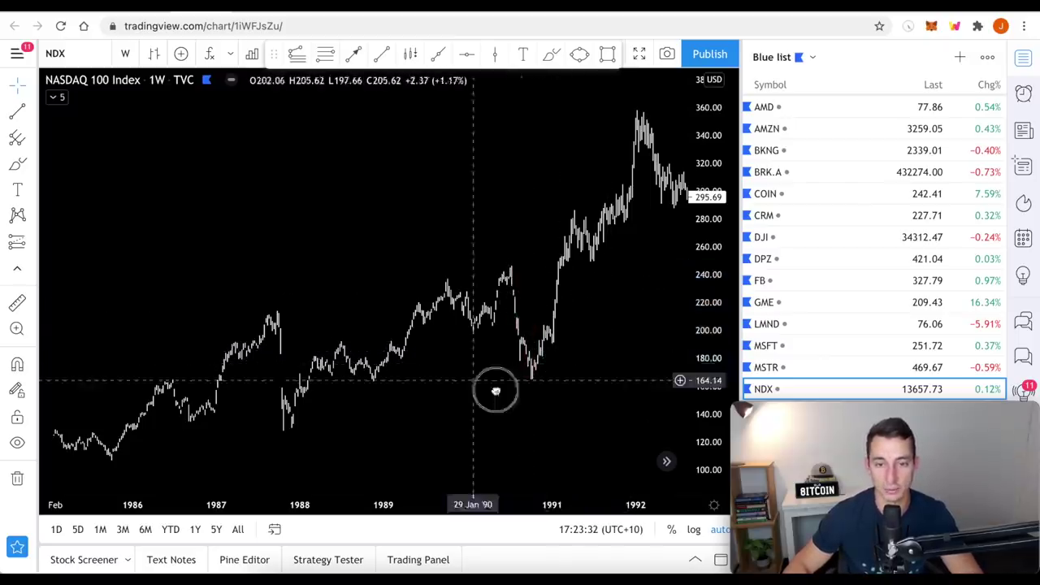
scroll(604, 372, up, 6)
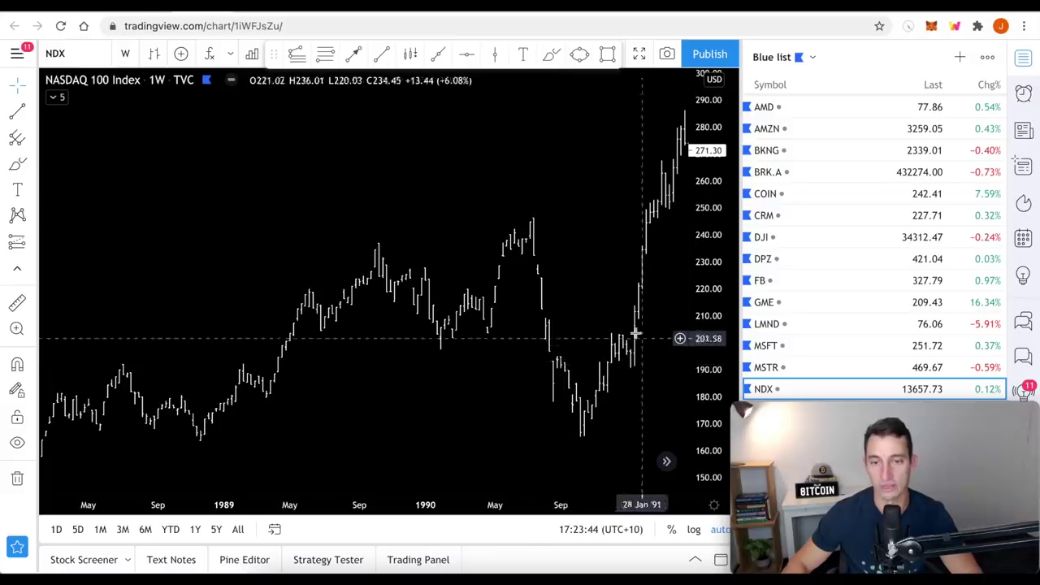
click(18, 163)
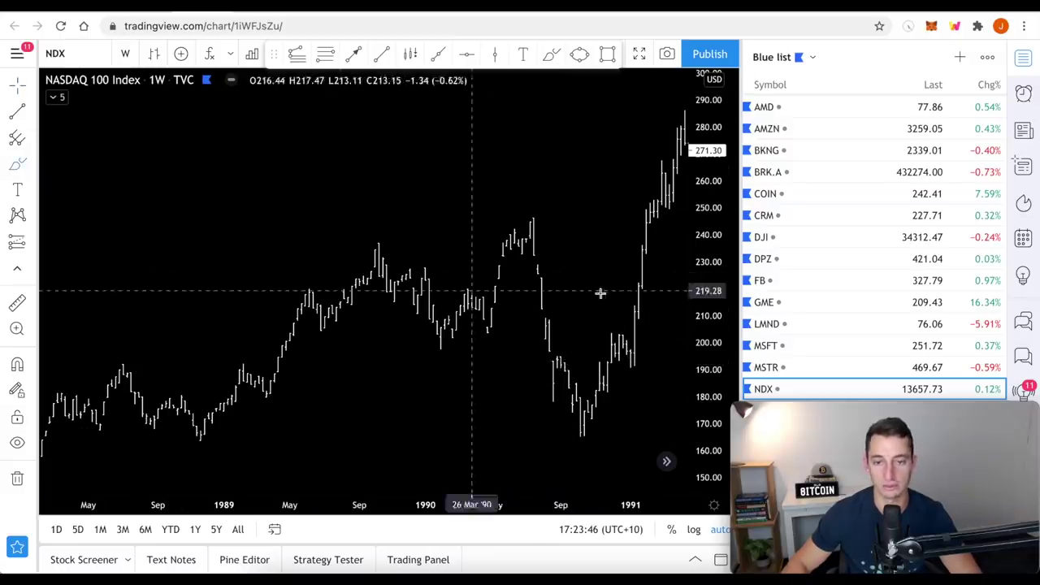
mouse_move(619, 323)
mouse_down()
mouse_move(585, 450)
mouse_move(613, 321)
mouse_up()
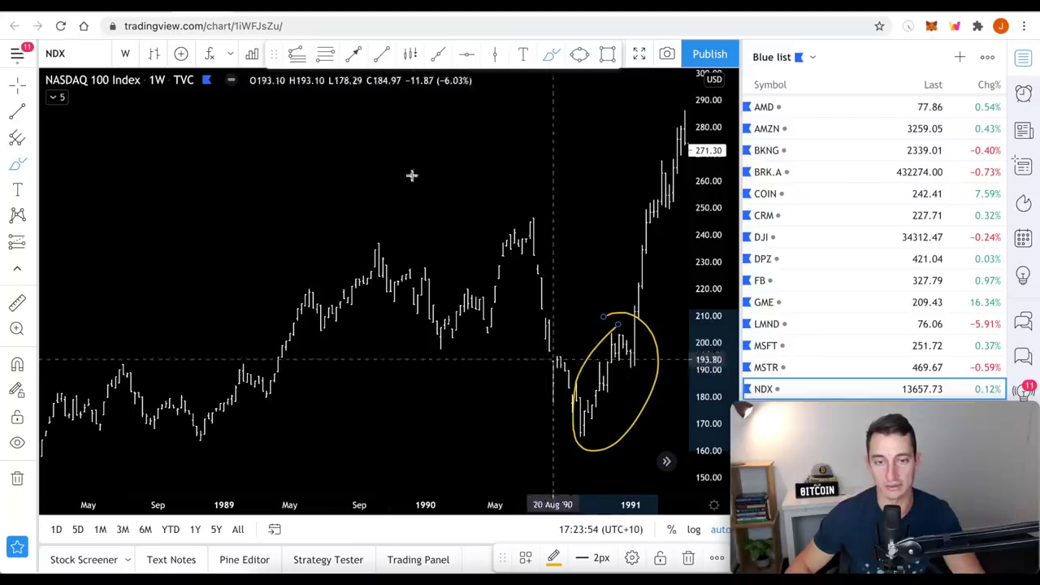
On the BTCUSDT daily chart, sketch a steep projected rally and a rise-then-drop path
key(ctrl+Tab)
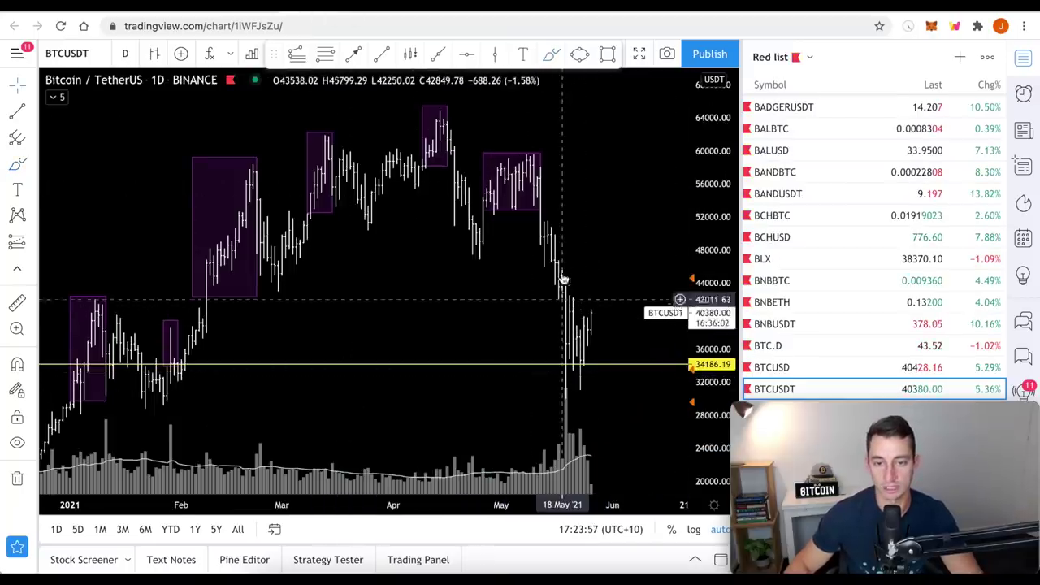
drag(508, 258, 419, 269)
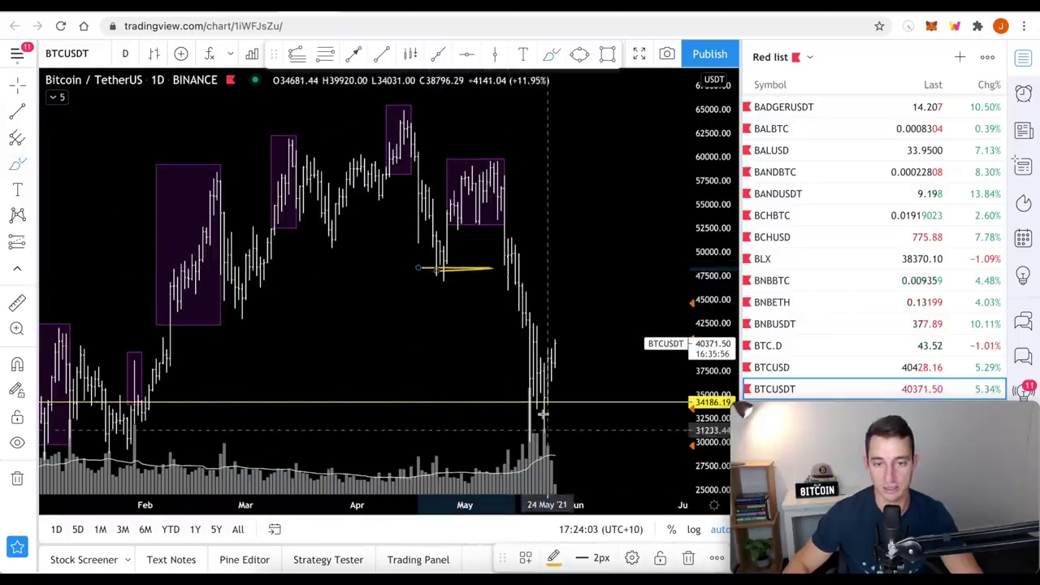
scroll(591, 353, down, 5)
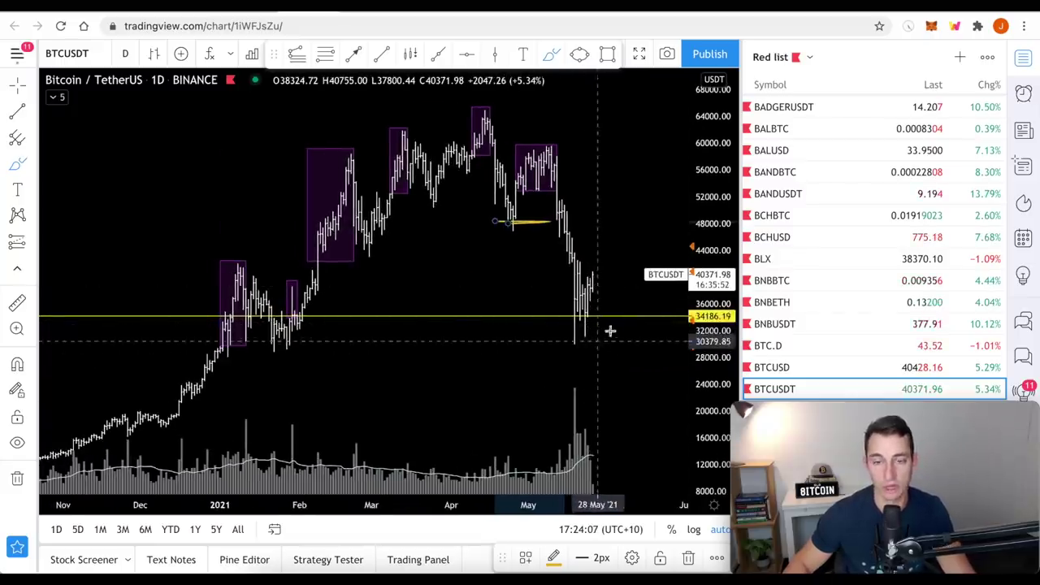
drag(597, 307, 622, 148)
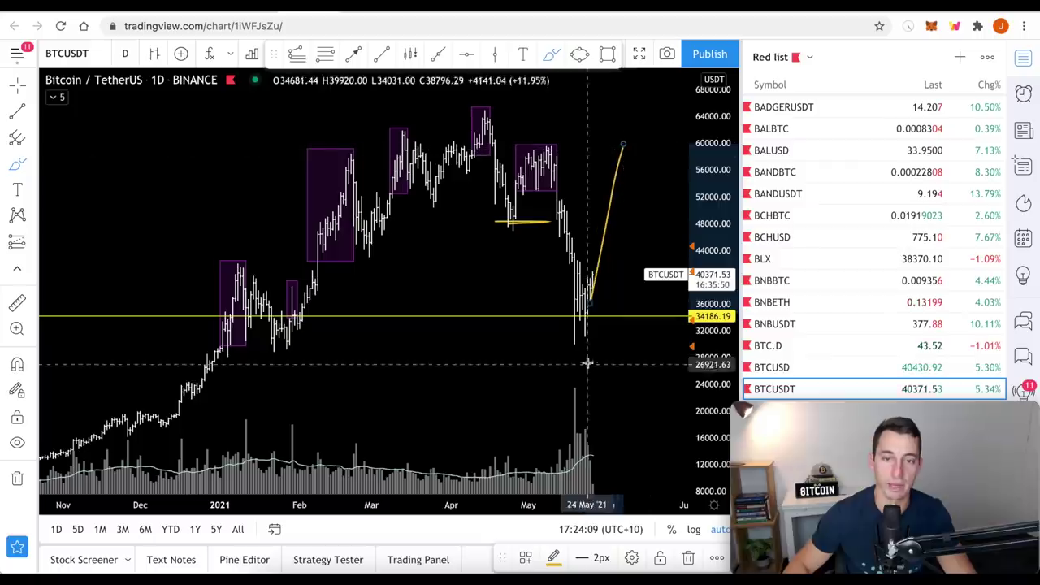
drag(588, 302, 616, 219)
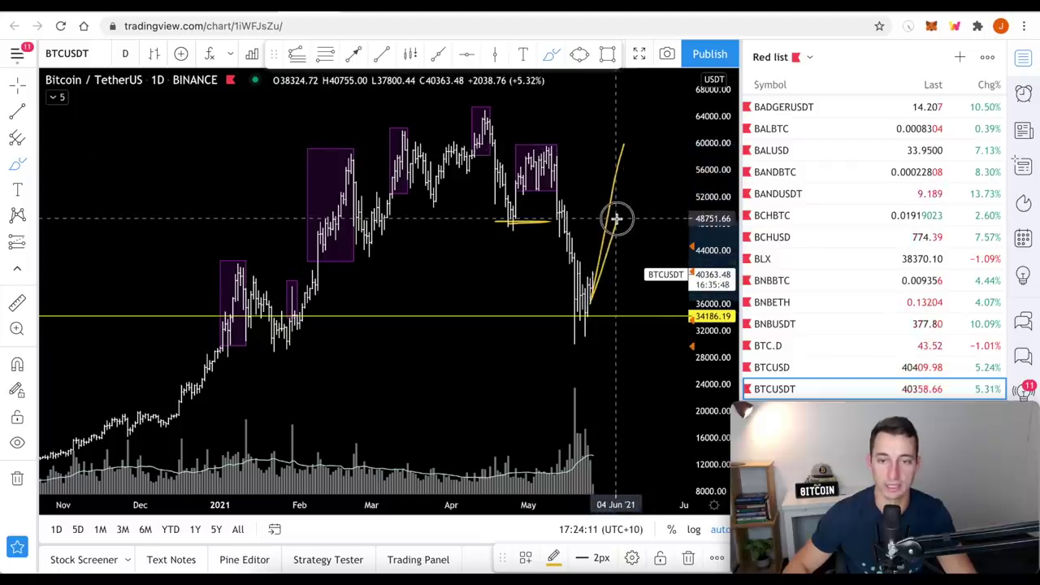
drag(616, 219, 641, 350)
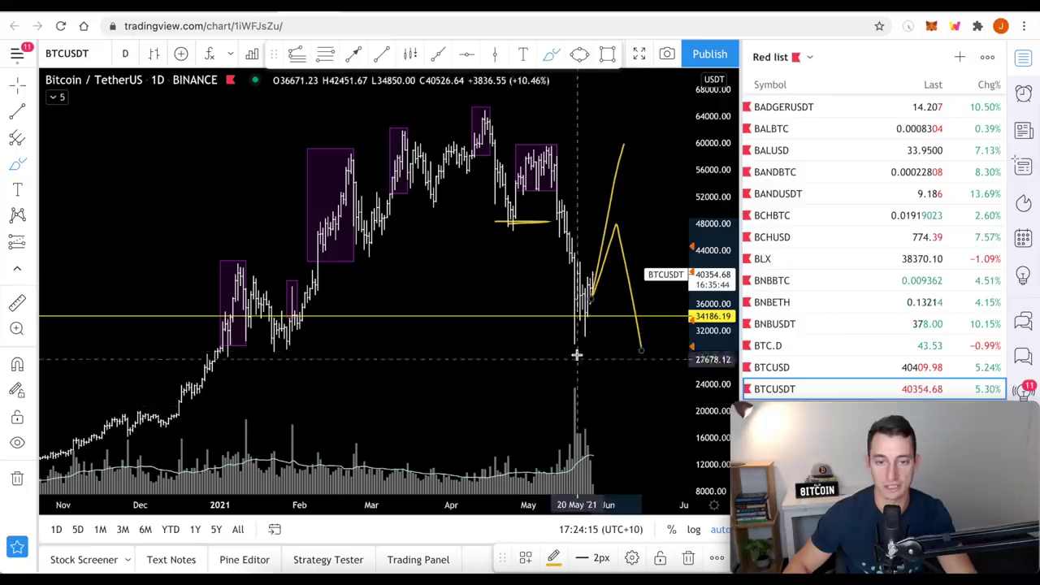
Circle the recent lows and volume spike, and sketch a small bounce path on recent candles
drag(573, 327, 591, 327)
mouse_move(260, 338)
mouse_down()
mouse_move(321, 350)
mouse_move(281, 329)
mouse_up()
scroll(601, 349, up, 5)
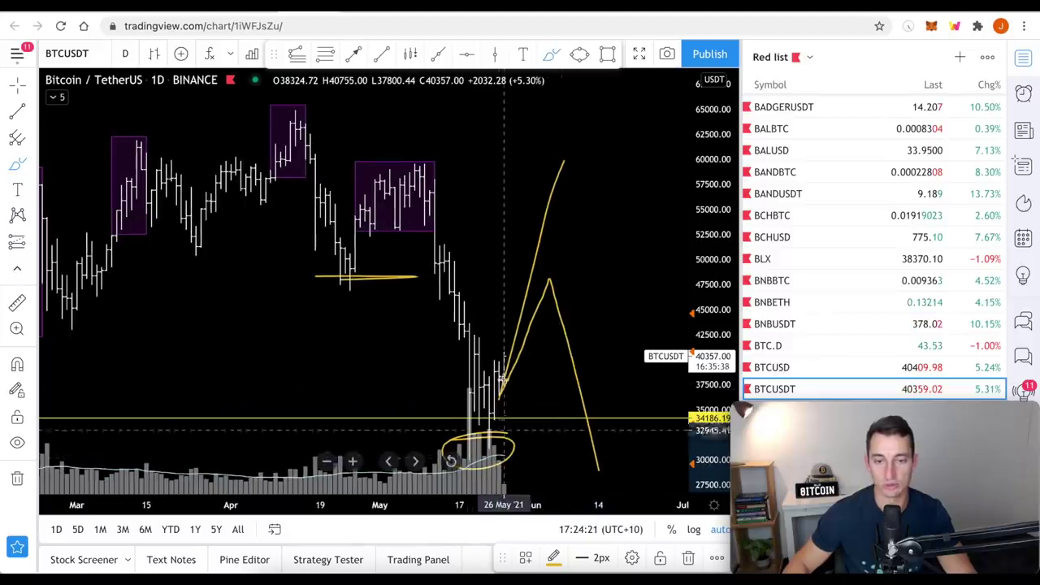
mouse_move(504, 369)
mouse_down()
mouse_move(520, 317)
mouse_move(536, 357)
mouse_move(528, 378)
mouse_move(553, 378)
mouse_up()
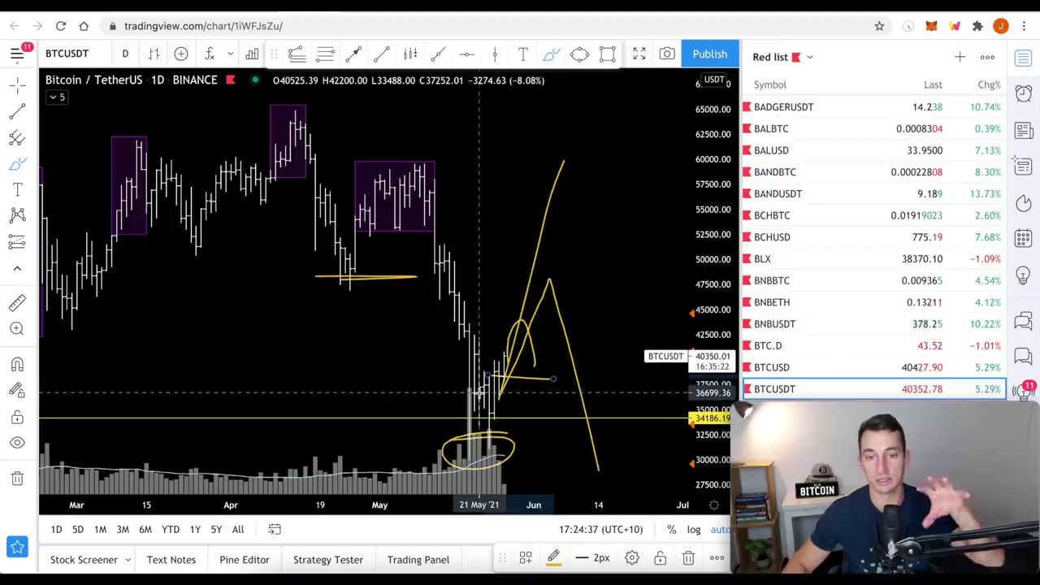
Switch to the BTC dominance chart and mark the latest dominance level with a short yellow line
key(super+r)
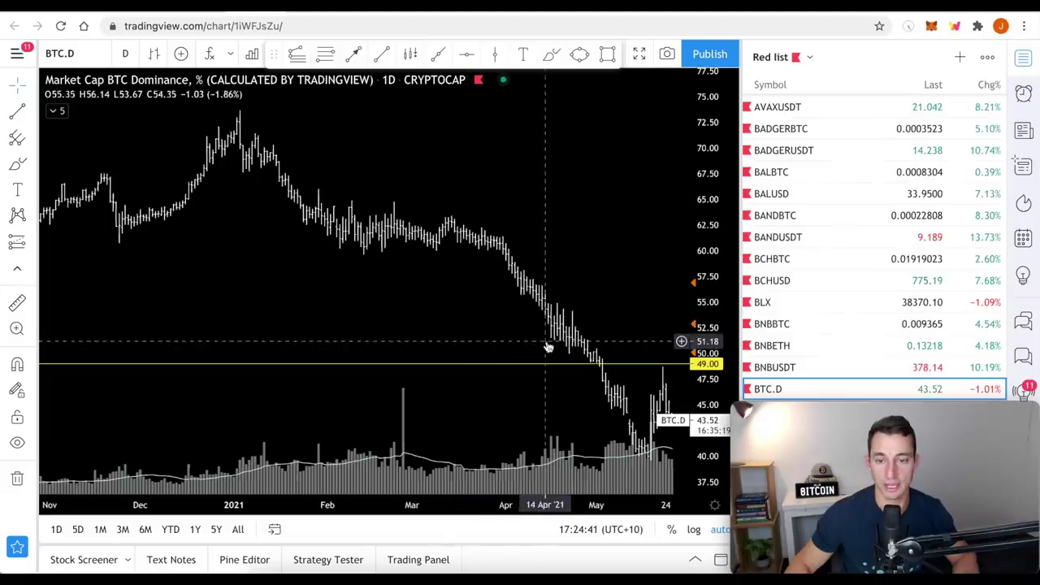
scroll(526, 432, right, 3)
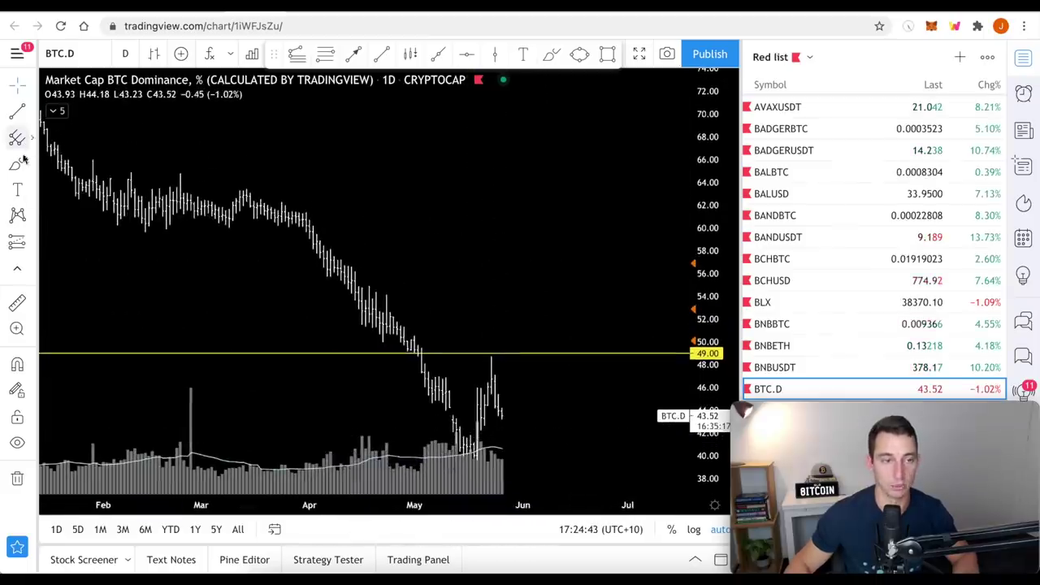
scroll(498, 413, up, 4)
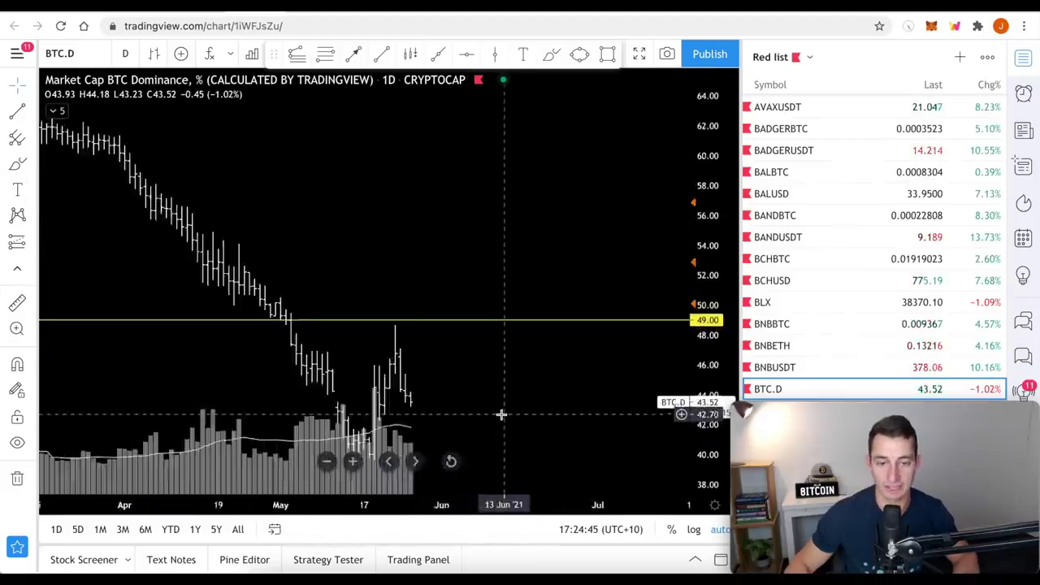
drag(382, 402, 416, 401)
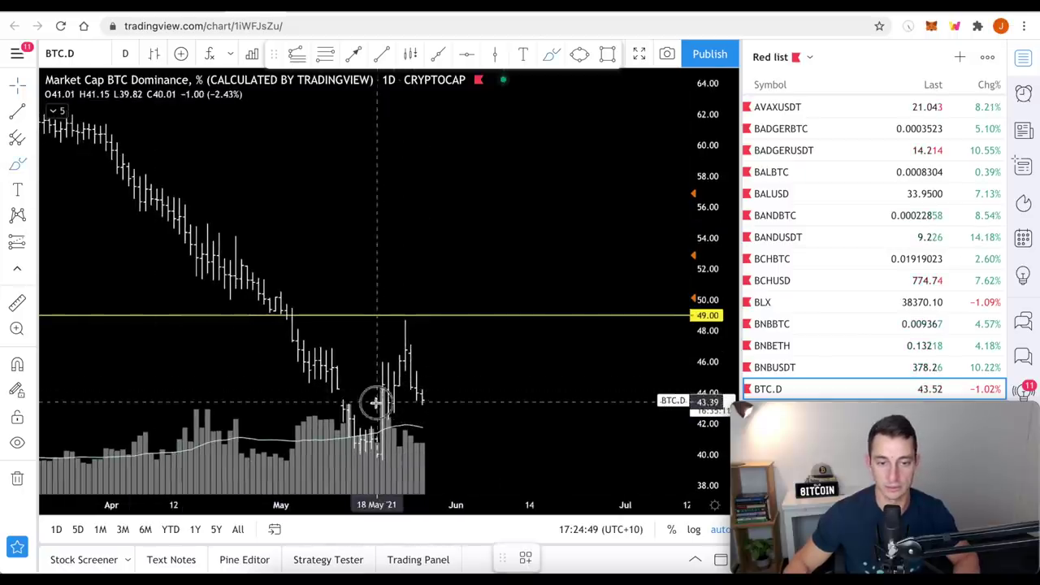
click(399, 404)
drag(389, 404, 438, 400)
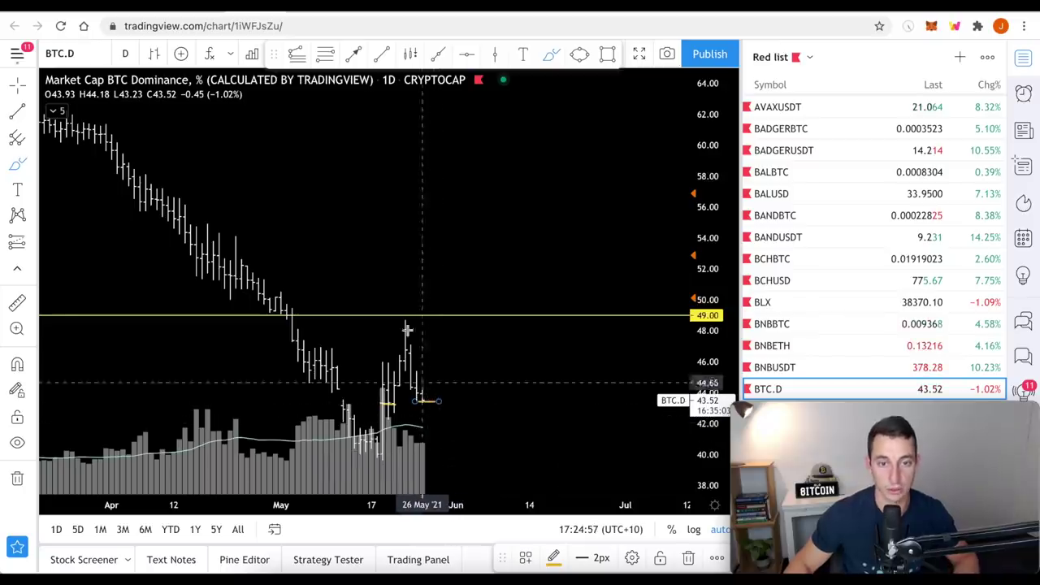
Circle the recent dominance peak, the May bars and the April bars near 52, and sketch a projected rise
mouse_move(406, 311)
mouse_down()
mouse_move(408, 332)
mouse_move(400, 314)
mouse_up()
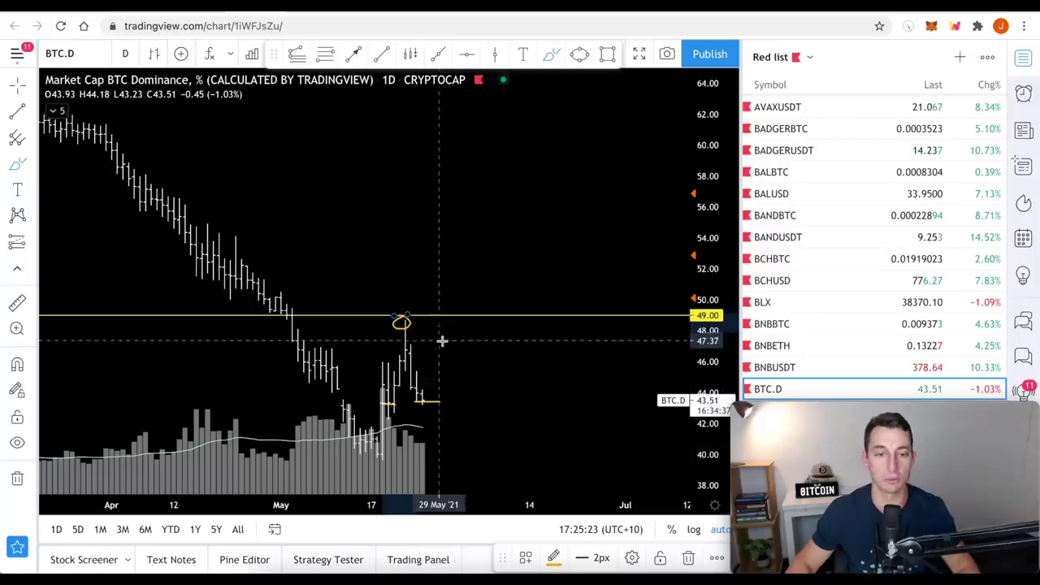
mouse_move(441, 337)
mouse_down()
mouse_move(349, 360)
mouse_move(379, 467)
mouse_move(457, 383)
mouse_move(403, 339)
mouse_up()
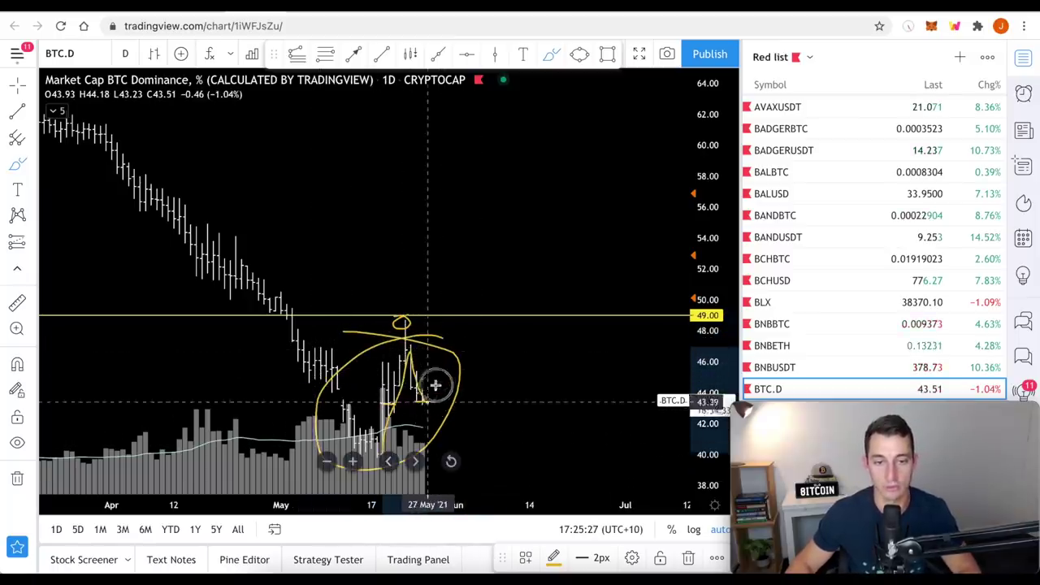
mouse_move(460, 326)
mouse_down()
mouse_move(475, 339)
mouse_move(505, 274)
mouse_up()
mouse_move(276, 252)
mouse_down()
mouse_move(179, 285)
mouse_move(280, 272)
mouse_up()
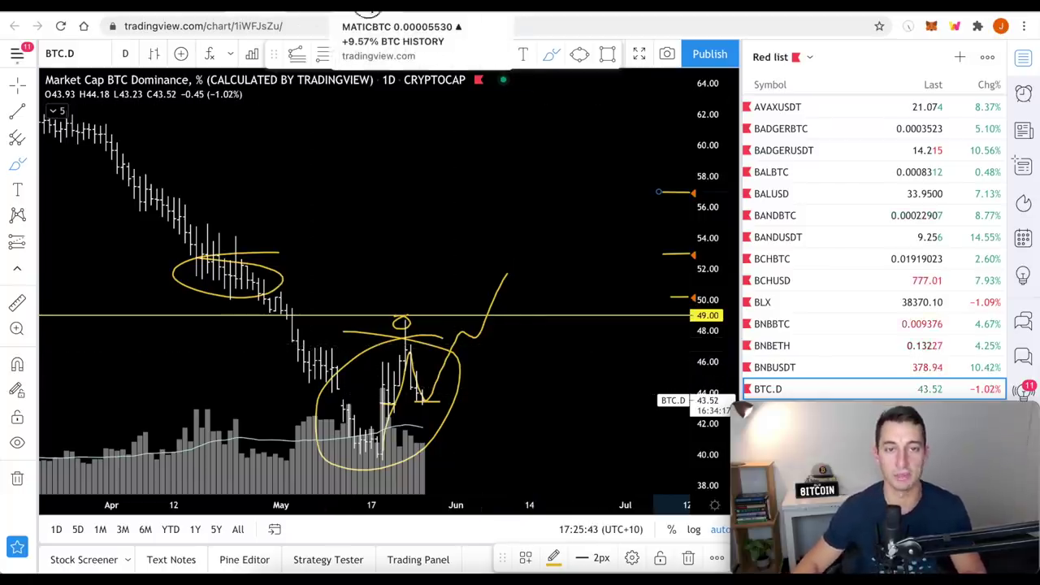
click(398, 39)
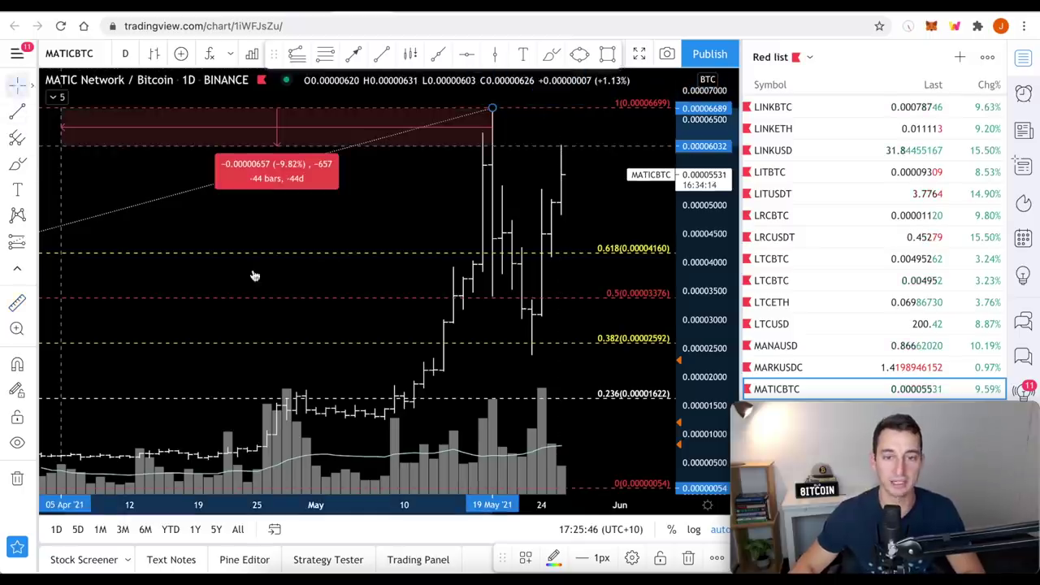
On MATICBTC, measure the rebound from the late-May low: about 124% over 6 bars
key(Escape)
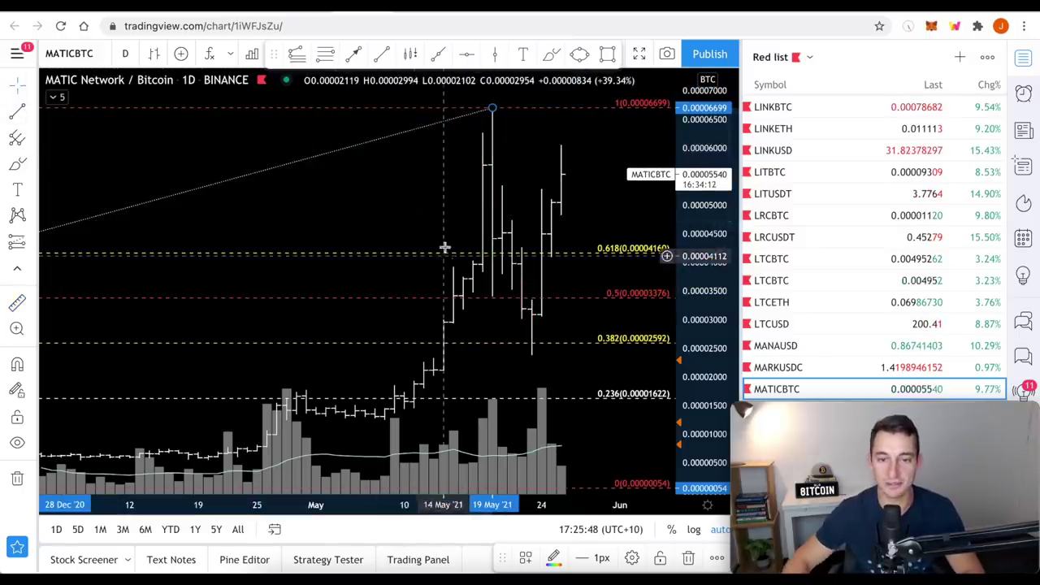
scroll(562, 315, up, 2)
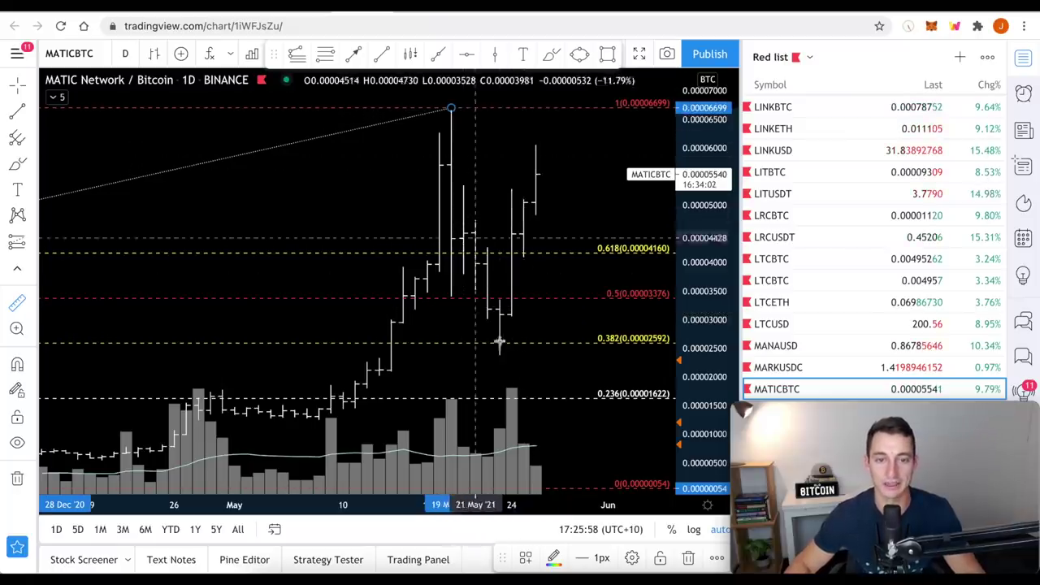
scroll(520, 344, down, 3)
scroll(529, 353, right, 4)
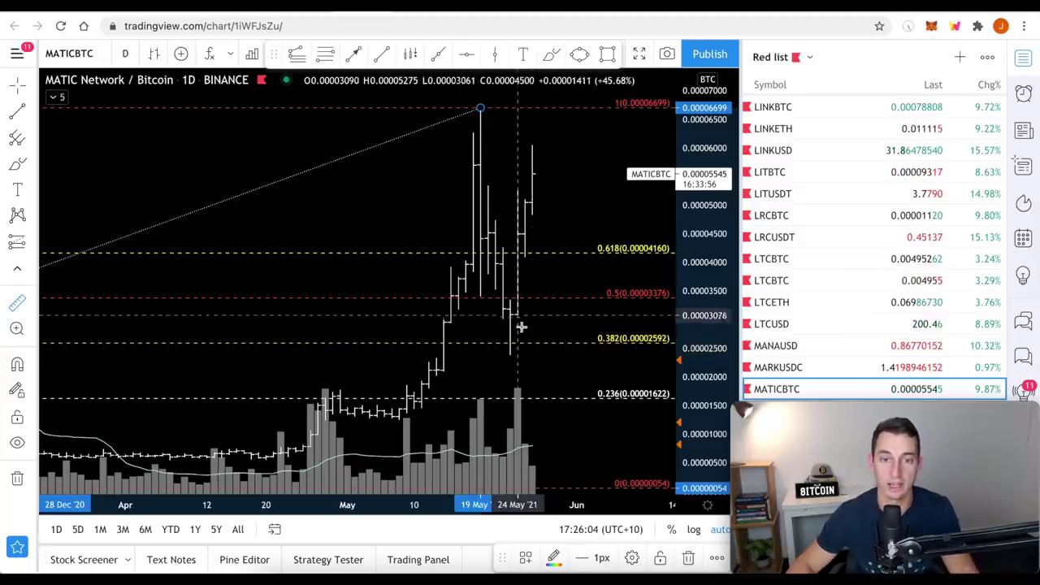
shift+click(520, 323)
scroll(492, 369, left, 2)
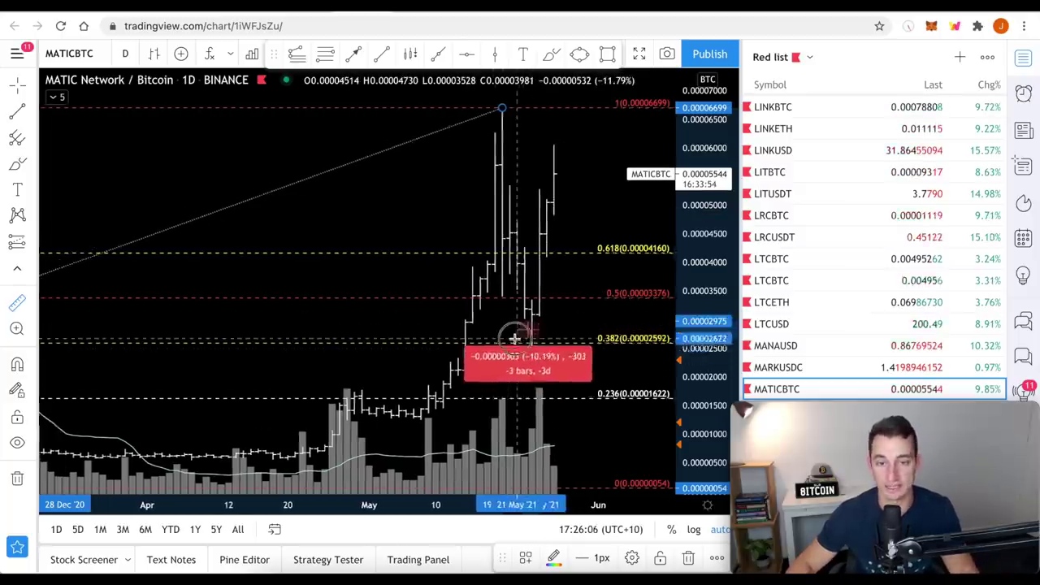
click(518, 349)
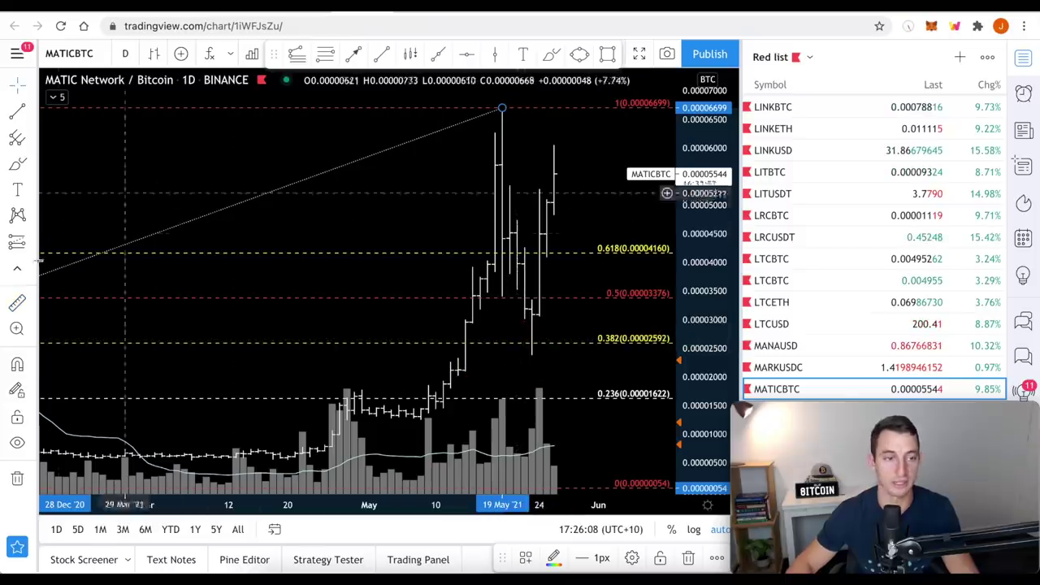
shift+click(532, 351)
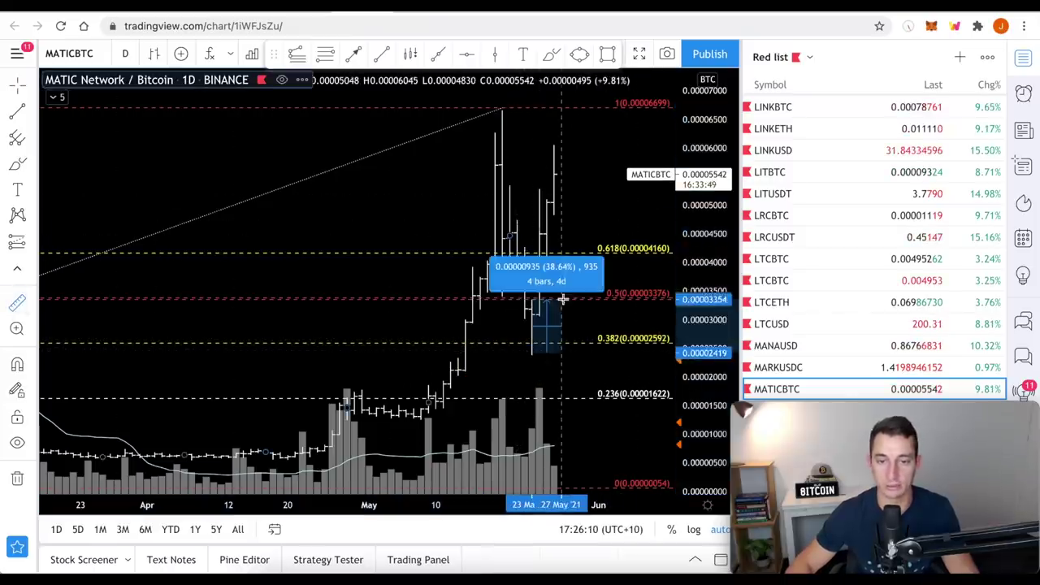
click(578, 177)
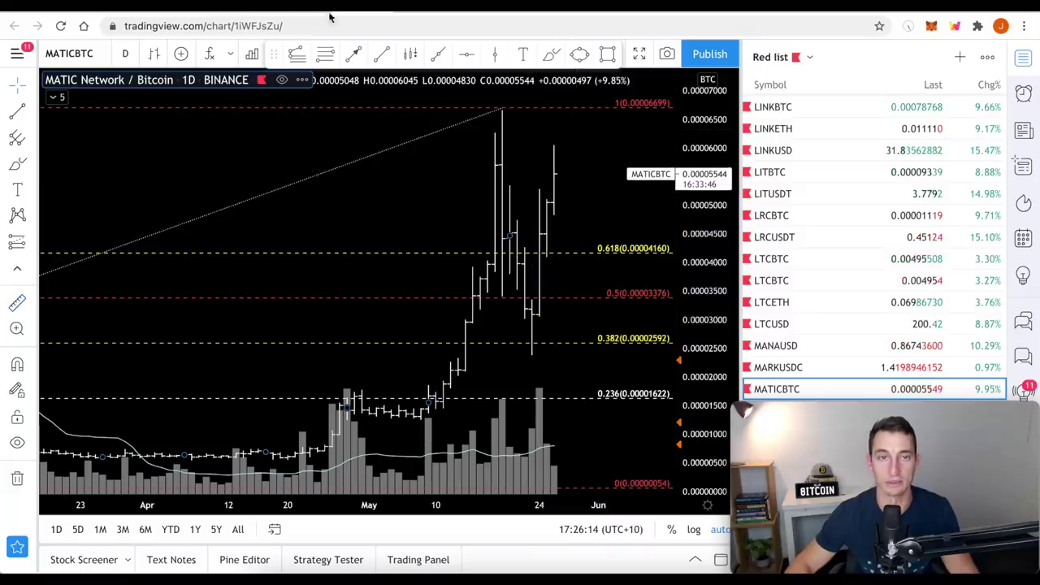
Switch to MATICUSDT and measure the May spike top to low: −72.36% over 9 bars
key(Down)
scroll(430, 292, up, 5)
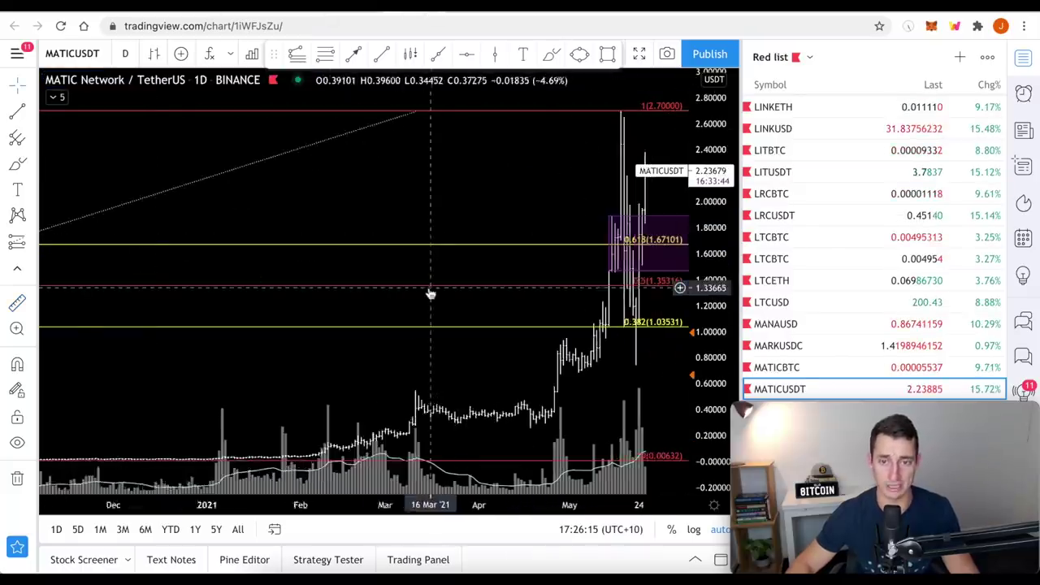
scroll(420, 318, up, 3)
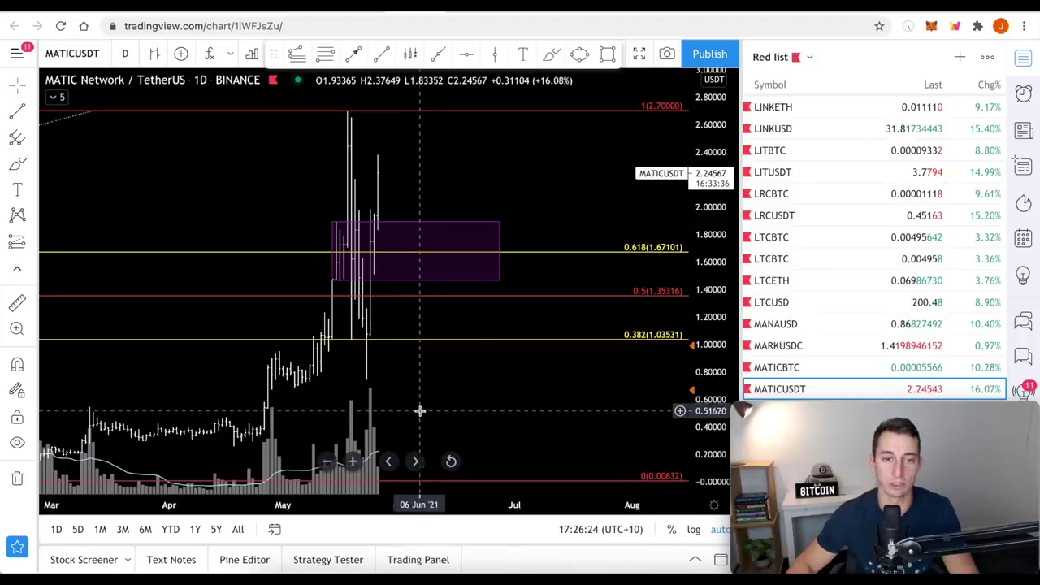
click(17, 302)
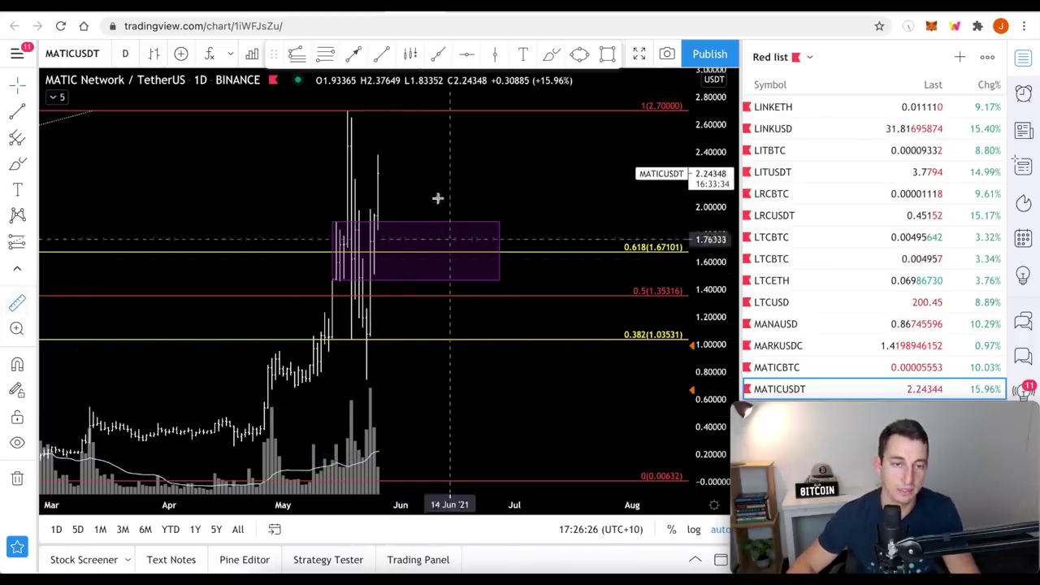
click(347, 109)
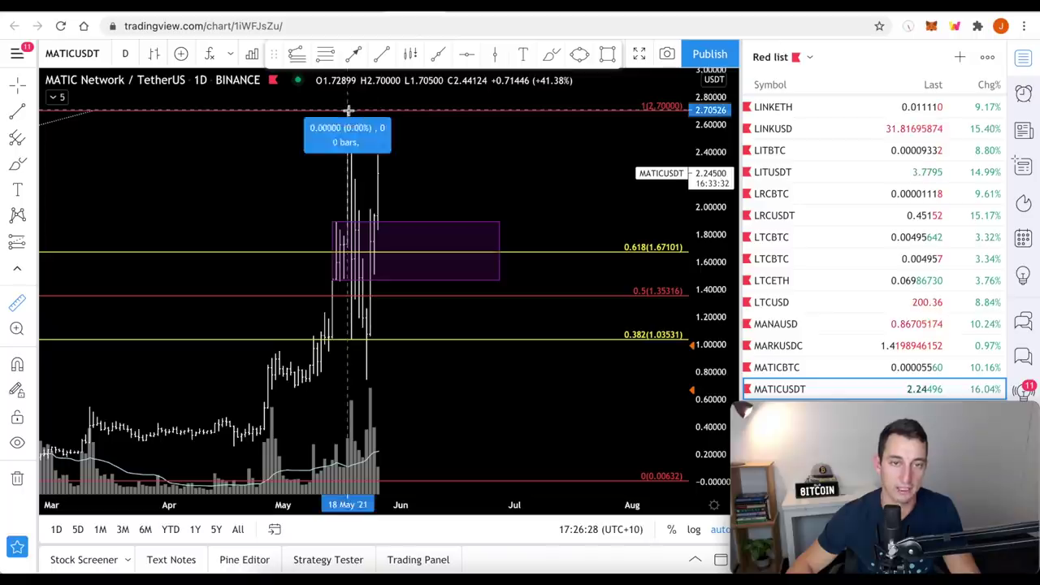
click(380, 379)
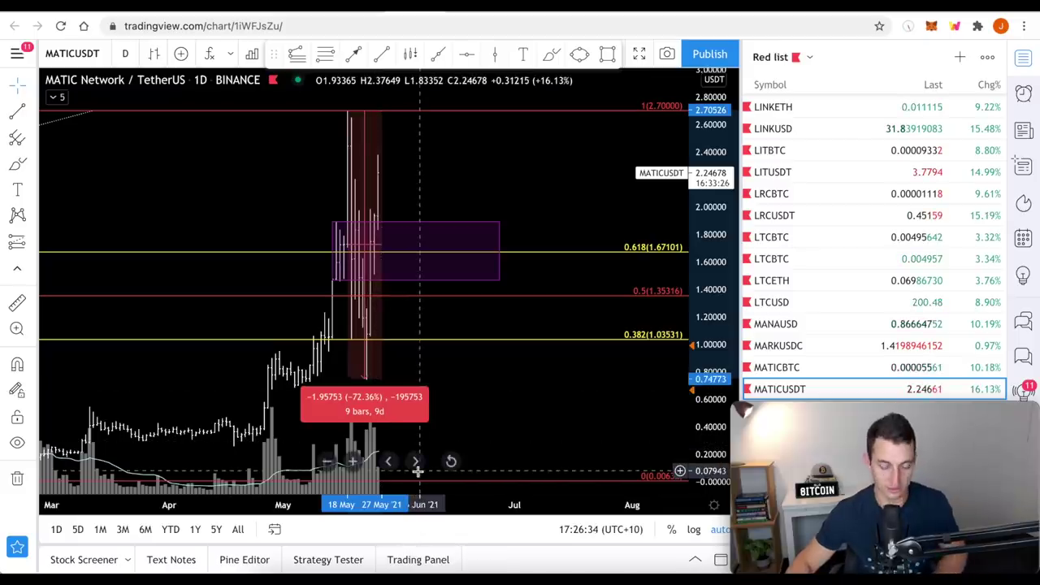
key(super+Tab)
key(super+Tab)
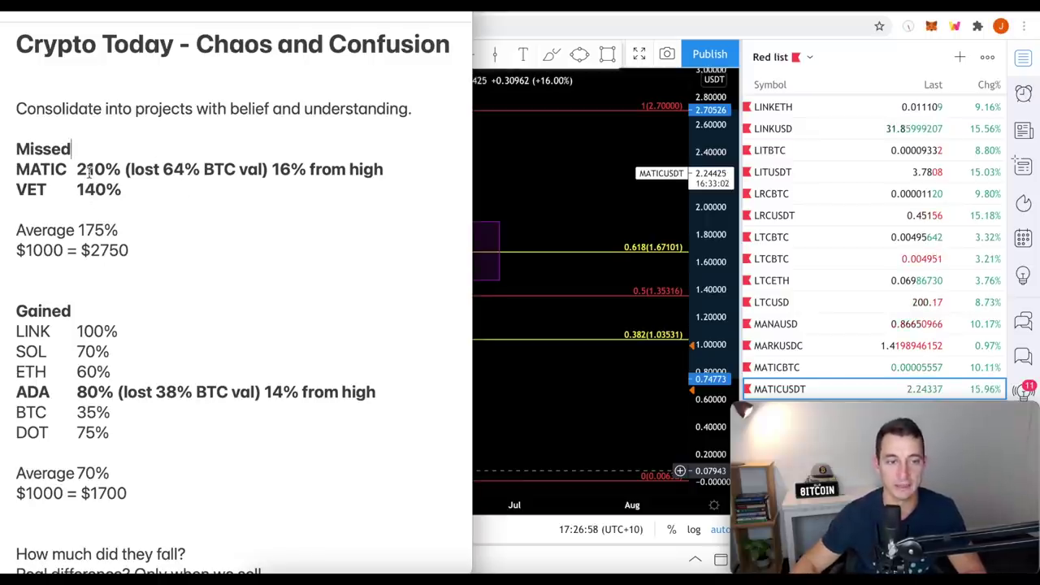
double_click(89, 171)
click(87, 187)
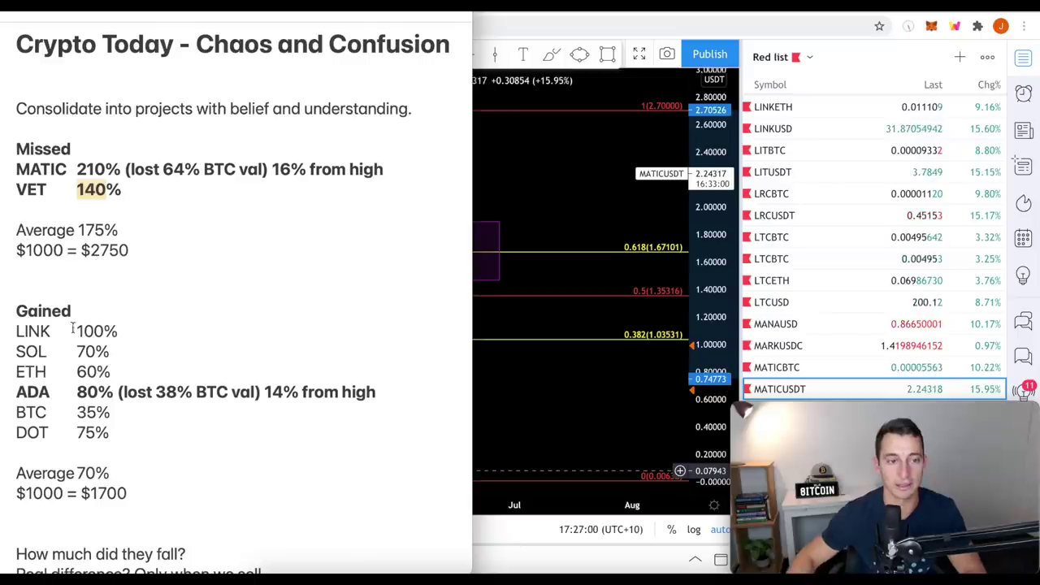
drag(16, 326, 114, 432)
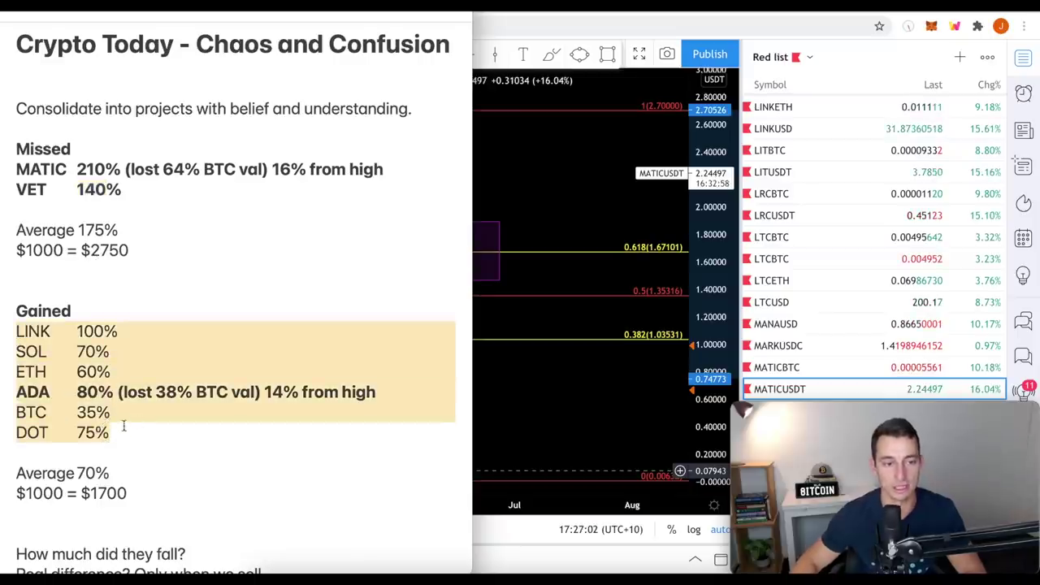
click(108, 371)
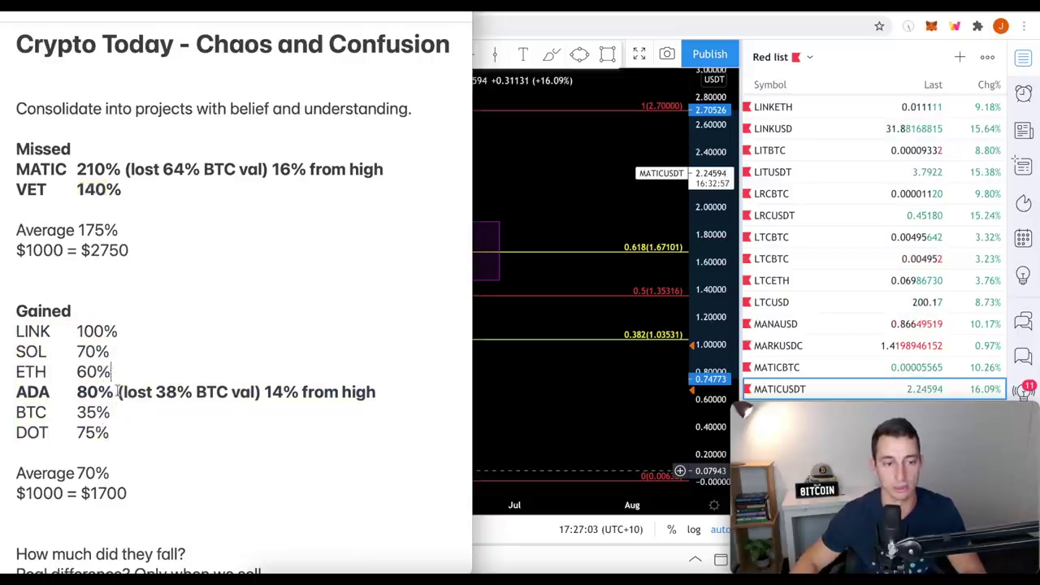
drag(75, 168, 302, 168)
click(65, 168)
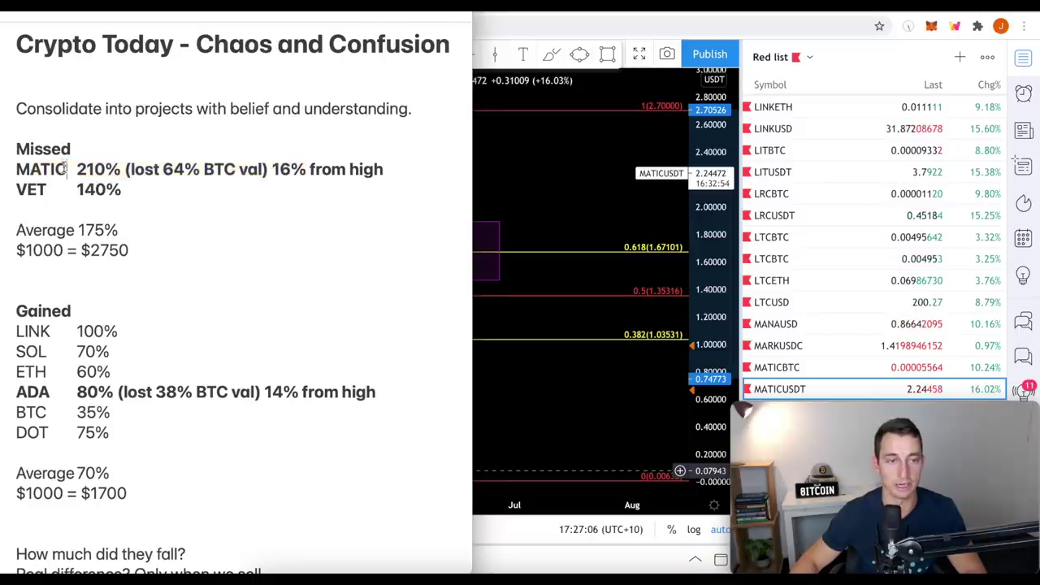
drag(144, 169, 201, 169)
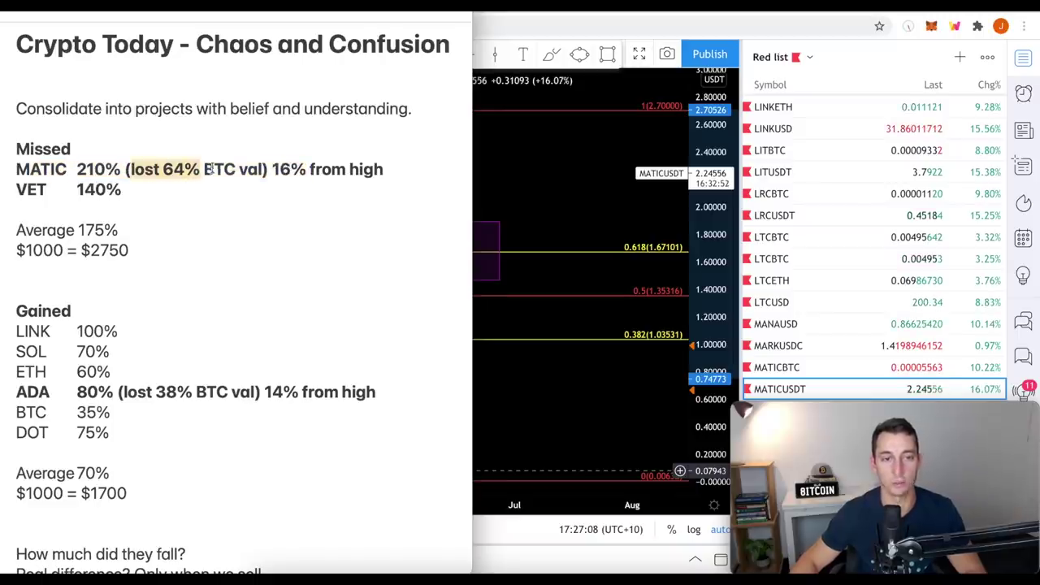
click(224, 169)
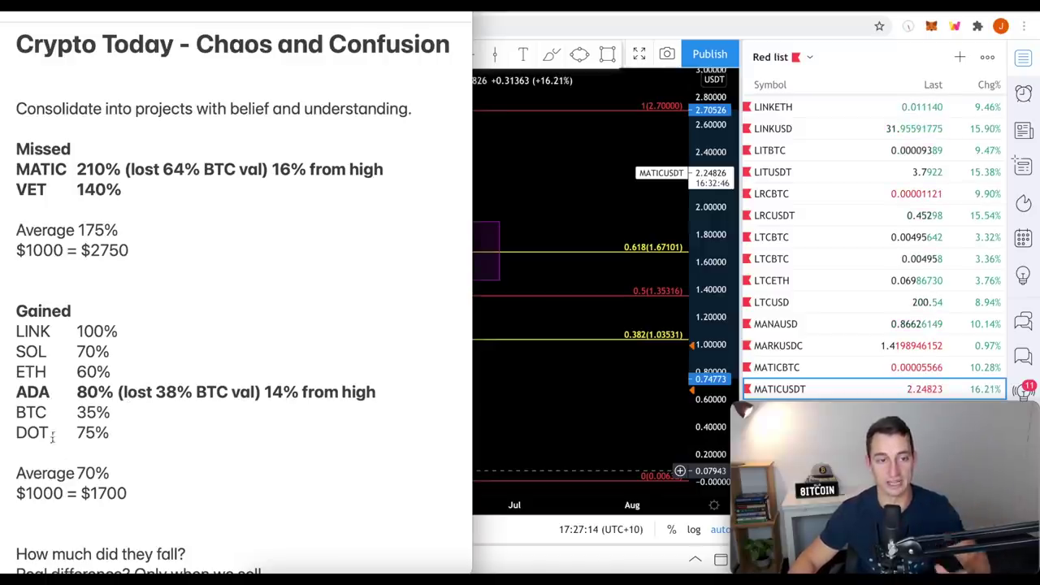
drag(33, 392, 193, 393)
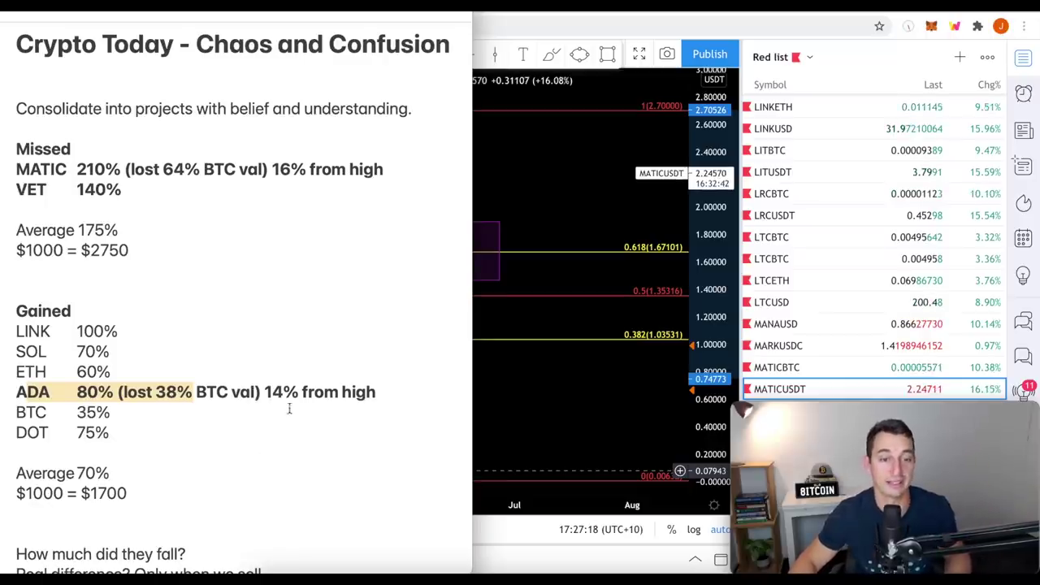
click(283, 393)
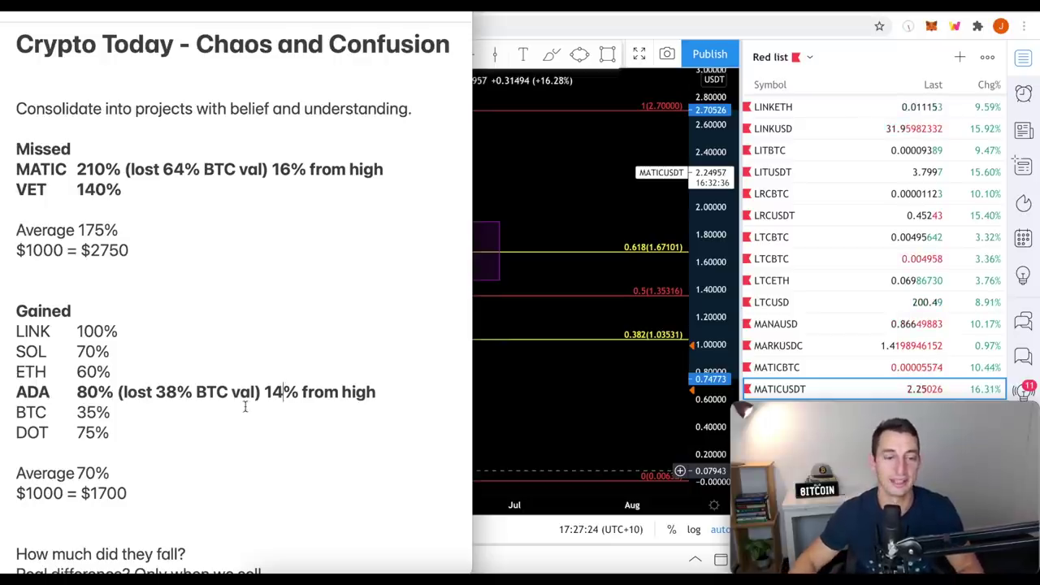
drag(79, 169, 213, 169)
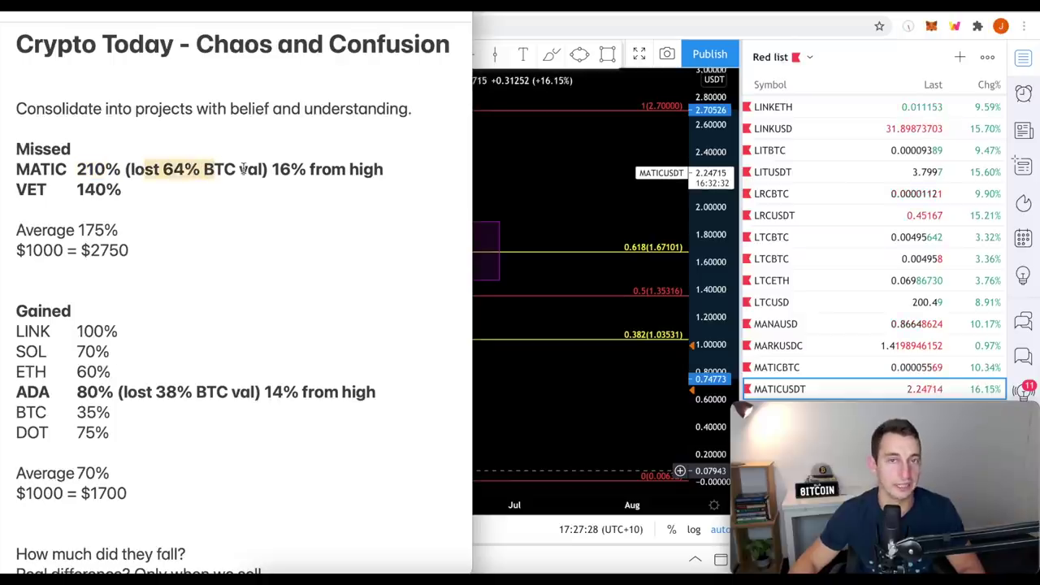
click(240, 169)
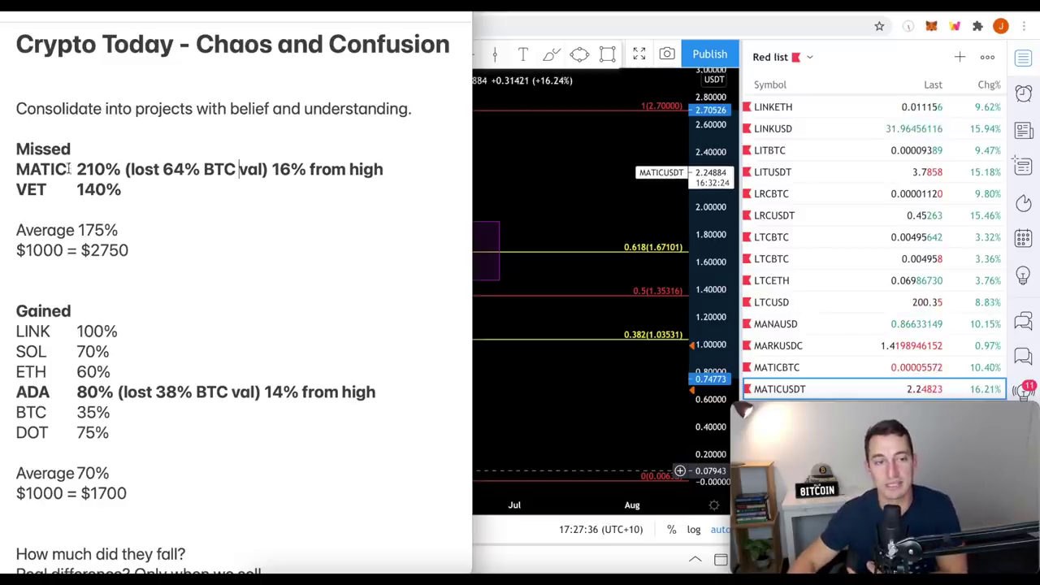
drag(71, 169, 147, 180)
click(146, 392)
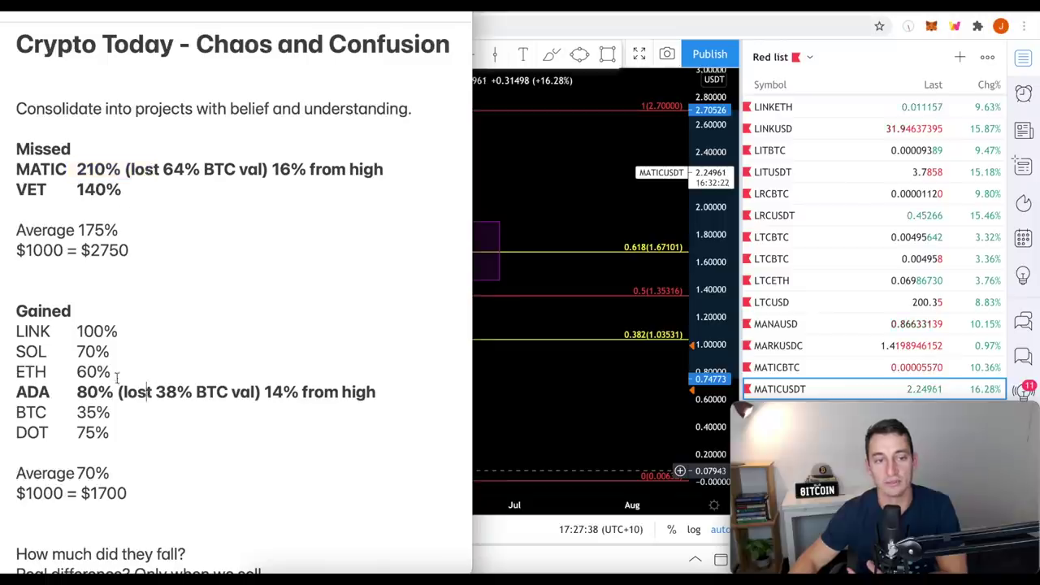
drag(13, 392, 224, 391)
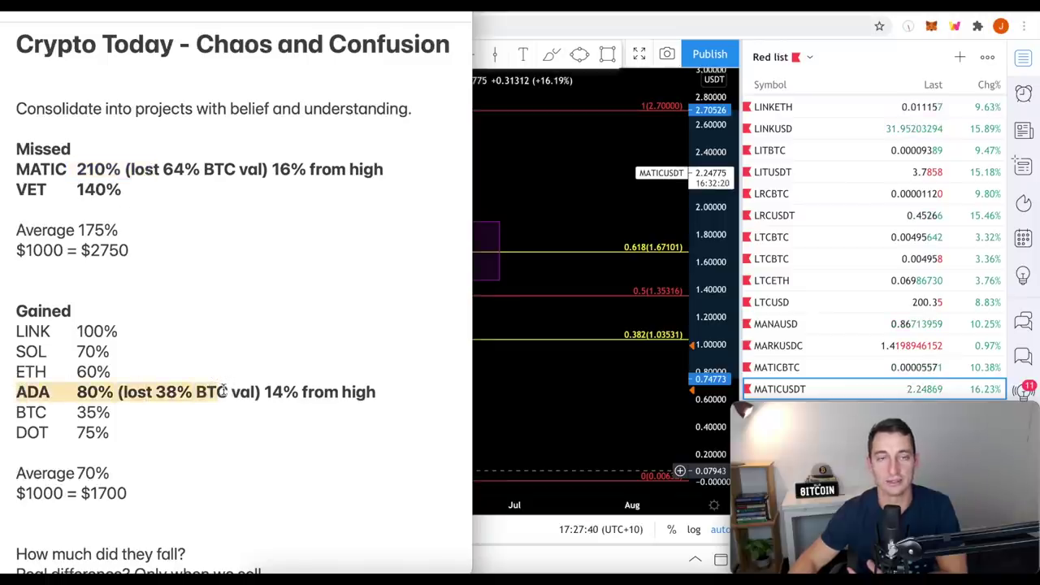
click(89, 393)
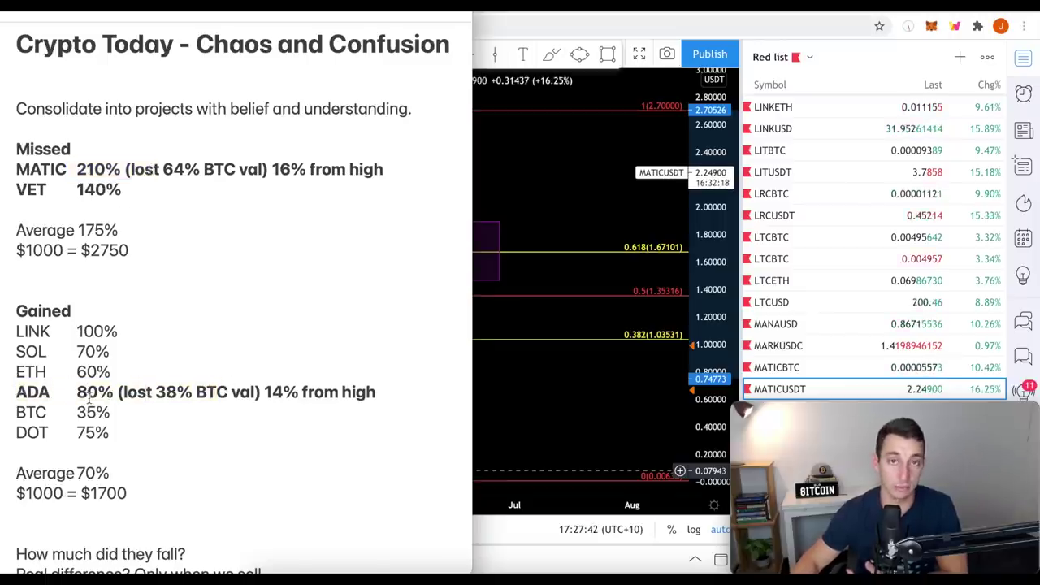
drag(17, 392, 115, 393)
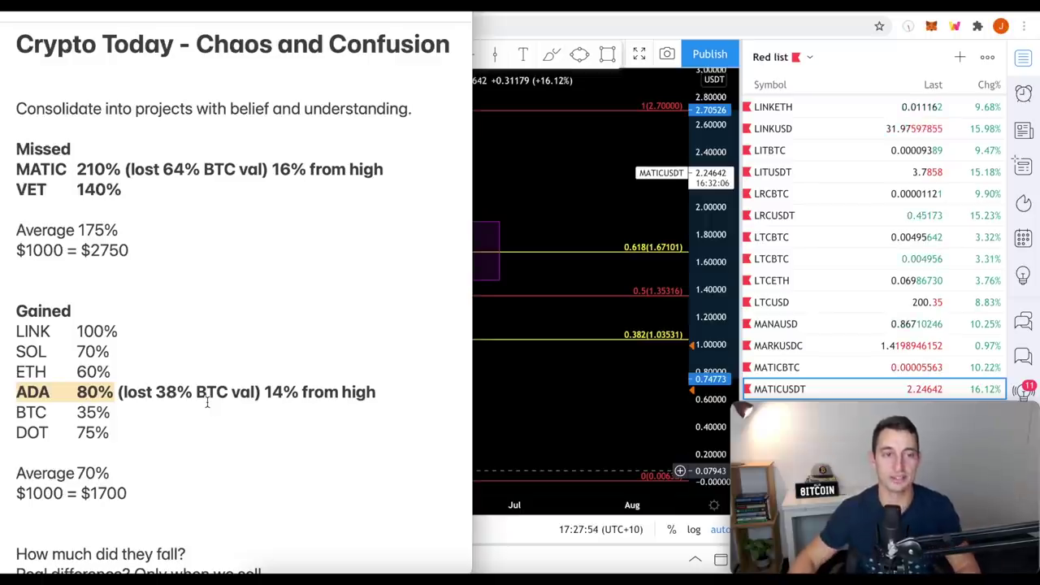
click(130, 359)
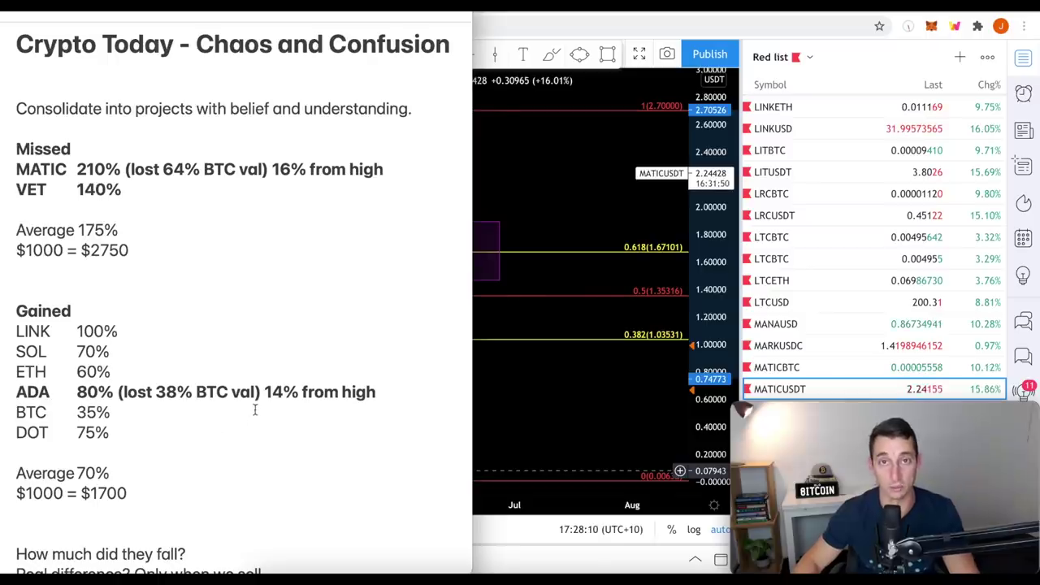
Bring the MATICUSDT chart back to the front and clear the red drop measurement
click(557, 295)
scroll(496, 397, up, 2)
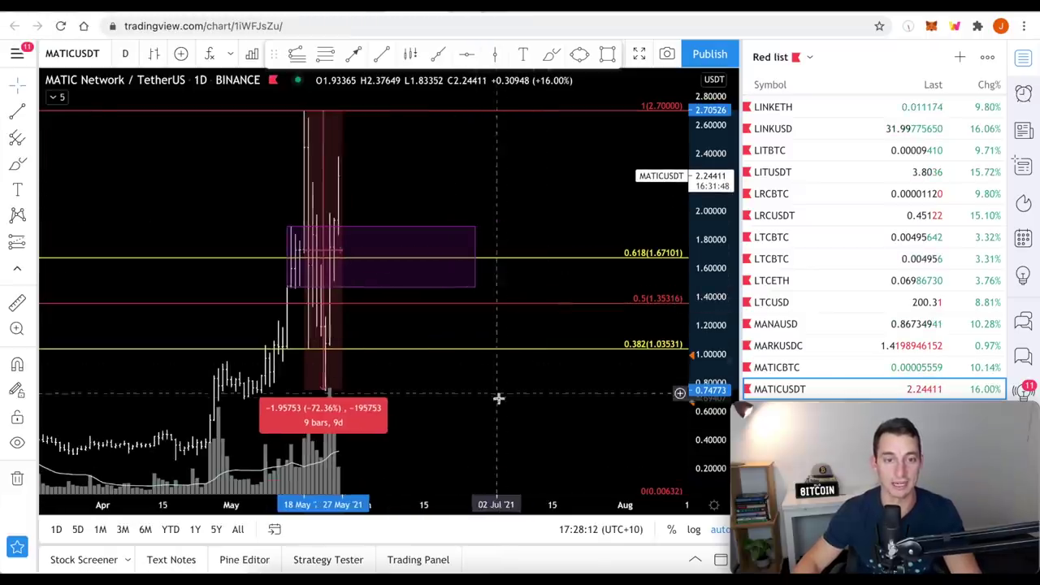
click(448, 395)
scroll(516, 349, up, 2)
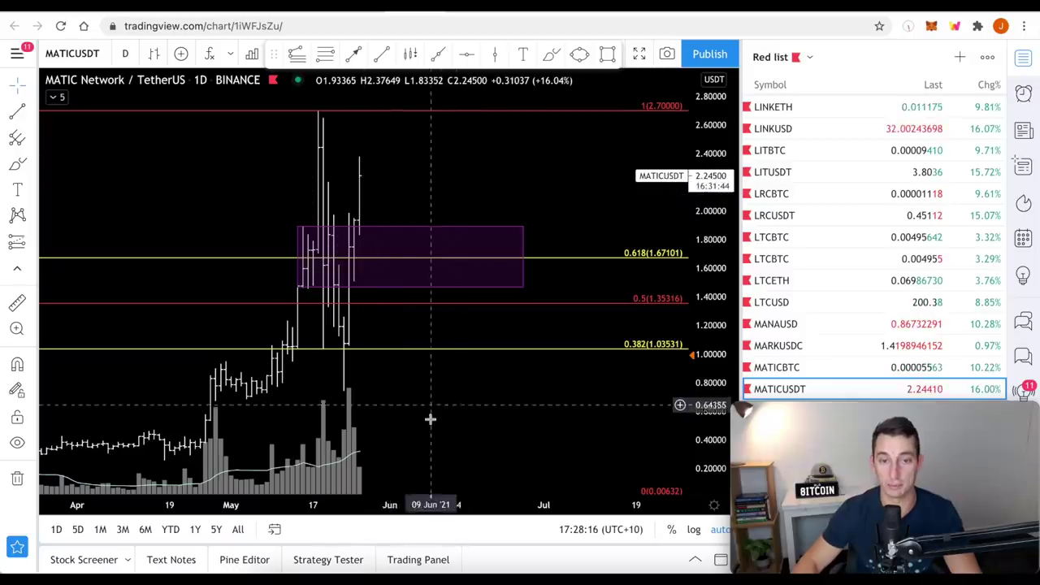
scroll(529, 411, left, 3)
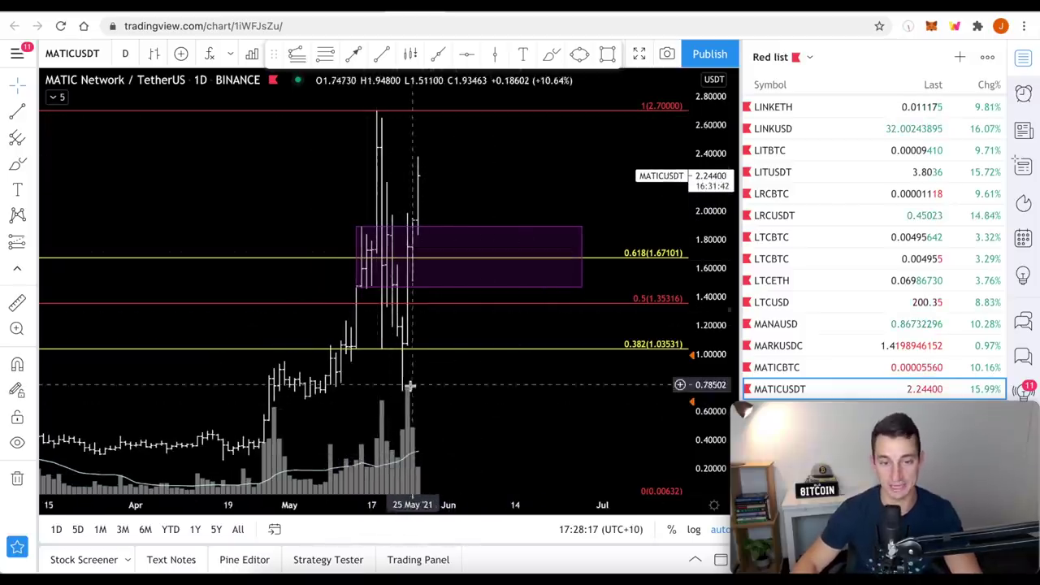
Scroll-zoom the chart and scroll down through the watchlist
scroll(443, 199, down, 5)
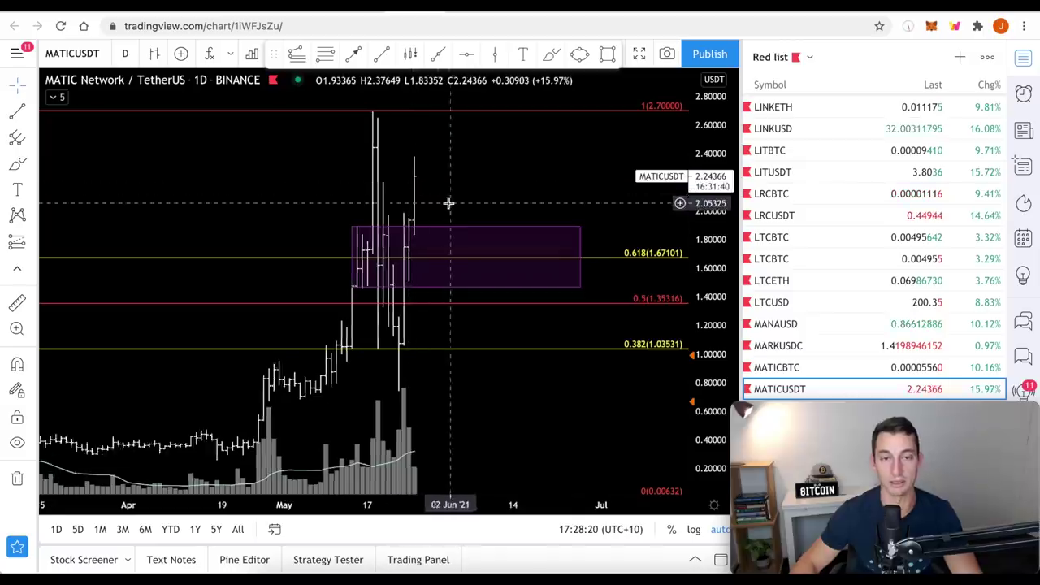
scroll(510, 234, down, 5)
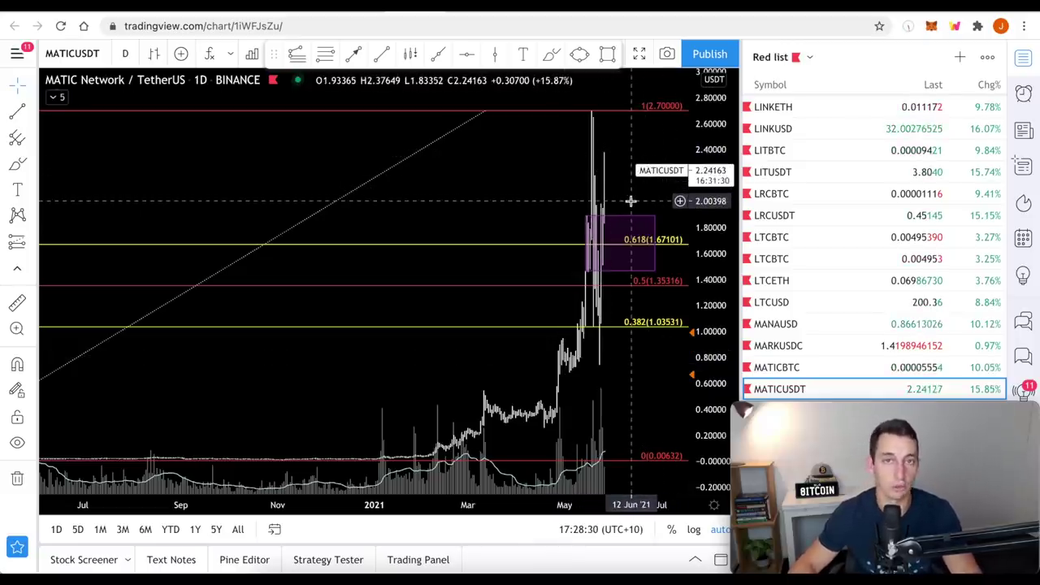
scroll(617, 203, up, 5)
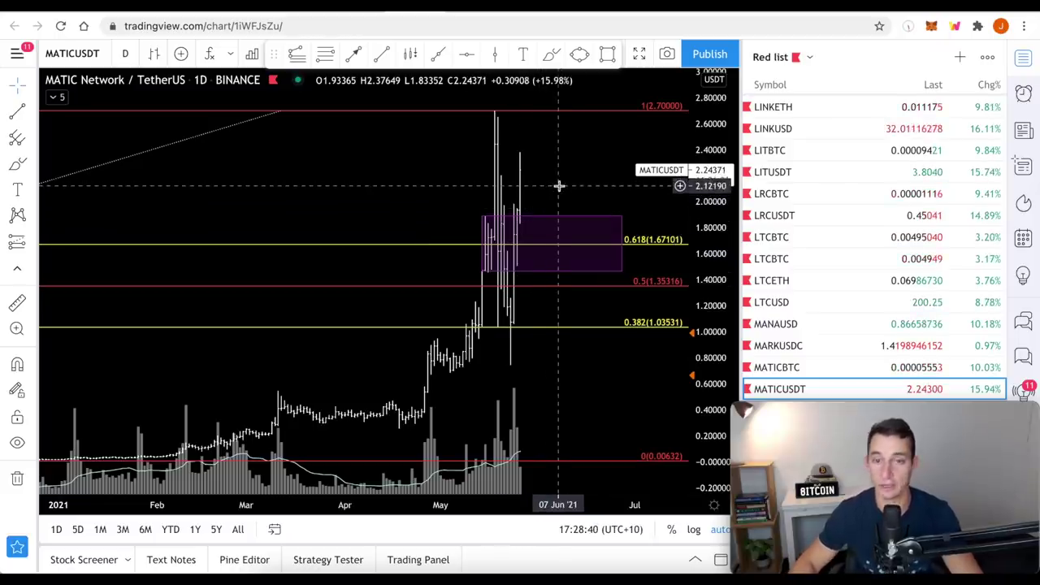
scroll(528, 232, up, 3)
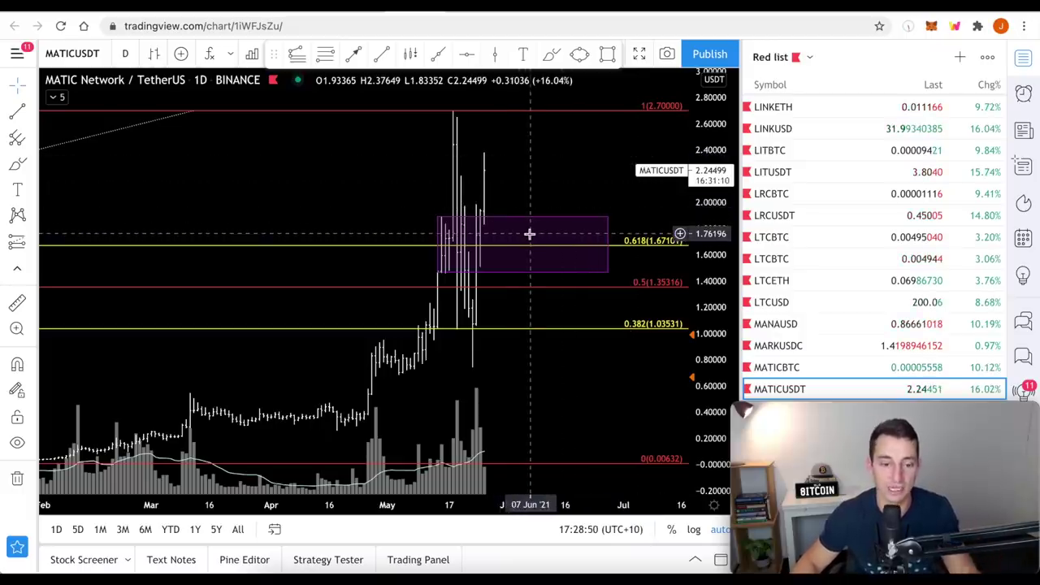
scroll(485, 260, up, 2)
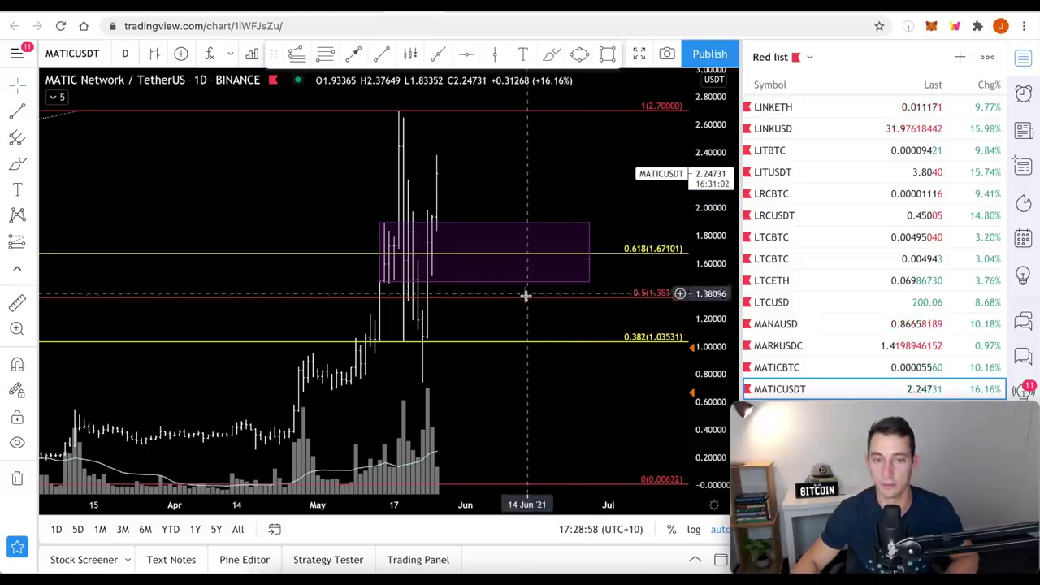
scroll(492, 308, up, 1)
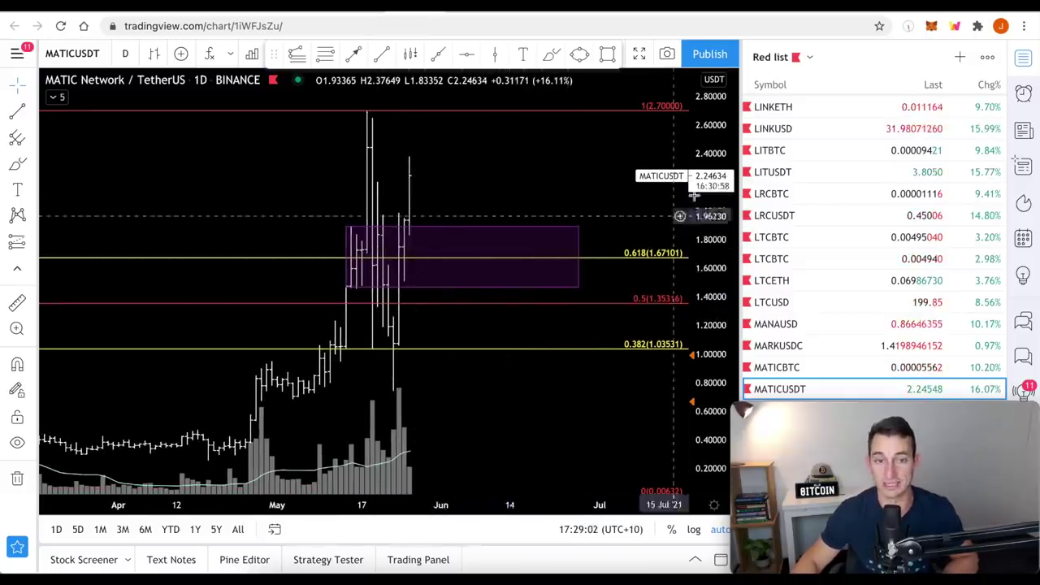
scroll(829, 217, down, 6)
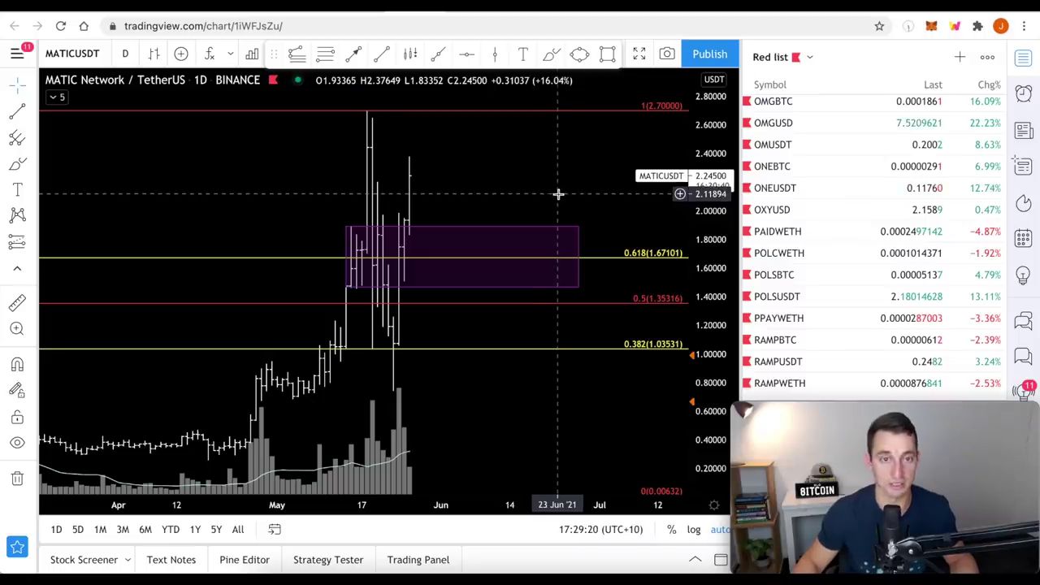
scroll(816, 219, down, 10)
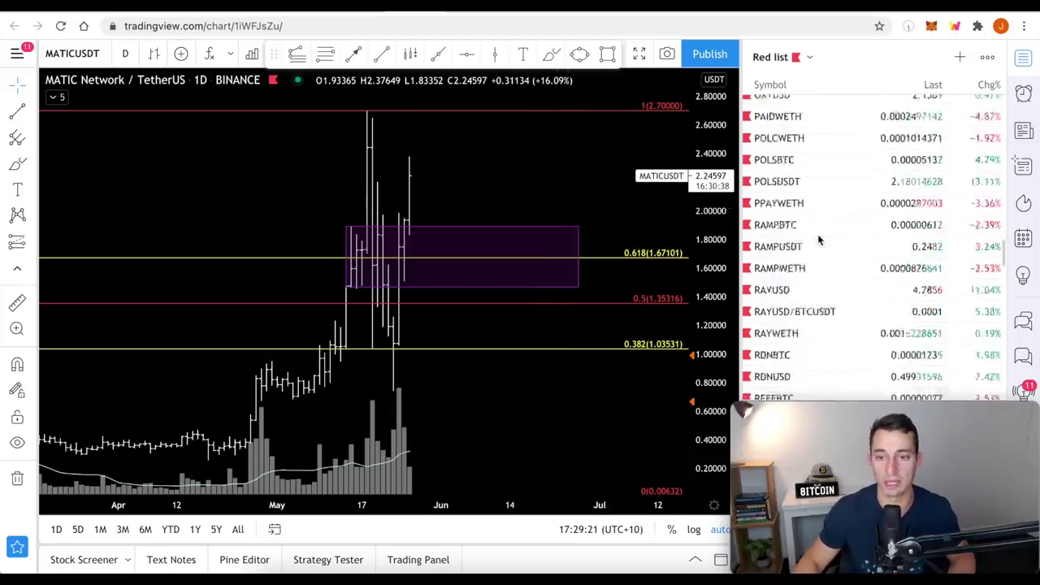
On the SOLUSD chart, measure the drop from the top high and the rebound from the May low
click(784, 273)
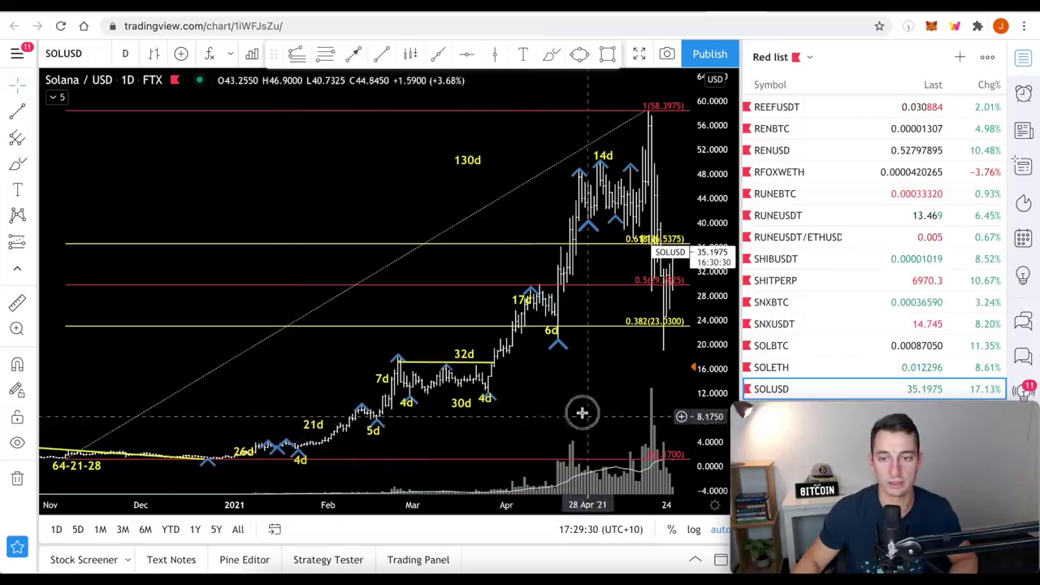
scroll(450, 420, right, 3)
scroll(438, 415, up, 5)
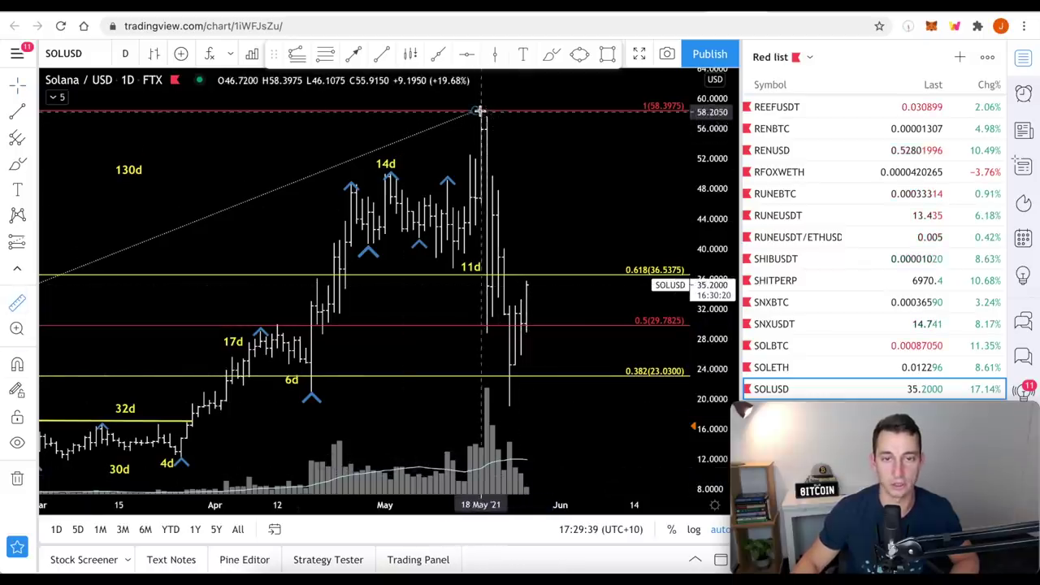
mouse_move(480, 110)
mouse_down()
mouse_move(494, 398)
mouse_move(510, 404)
mouse_up()
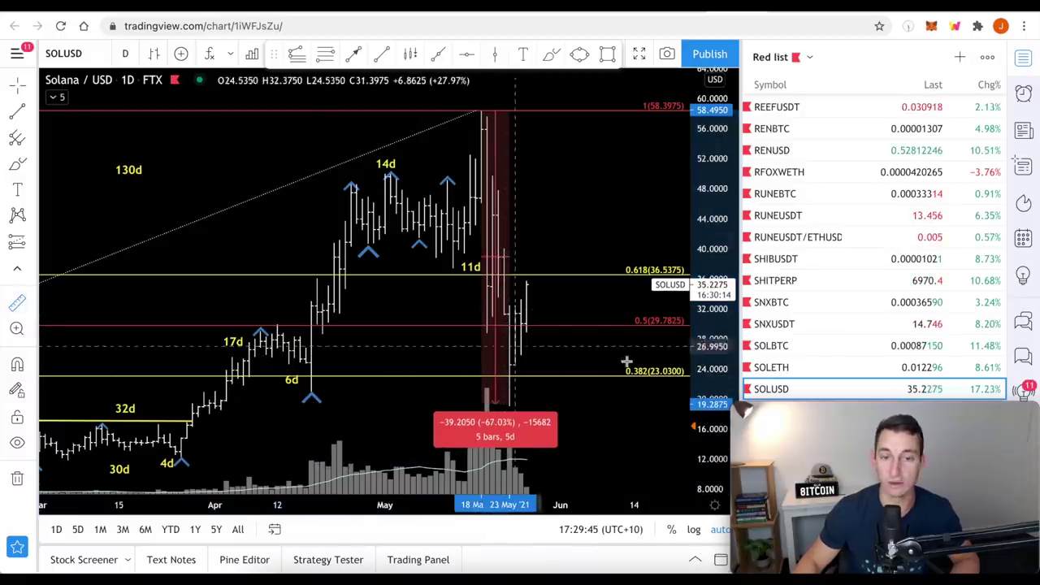
drag(510, 404, 549, 284)
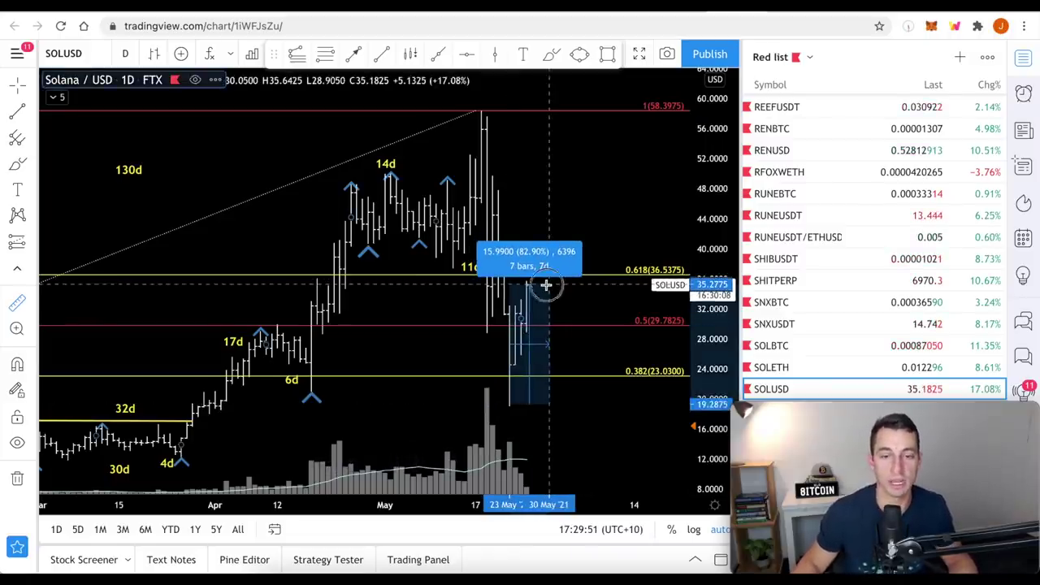
drag(546, 284, 546, 285)
Clear the measurement, zoom out, and load SOLBTC from the Red list watchlist
click(575, 327)
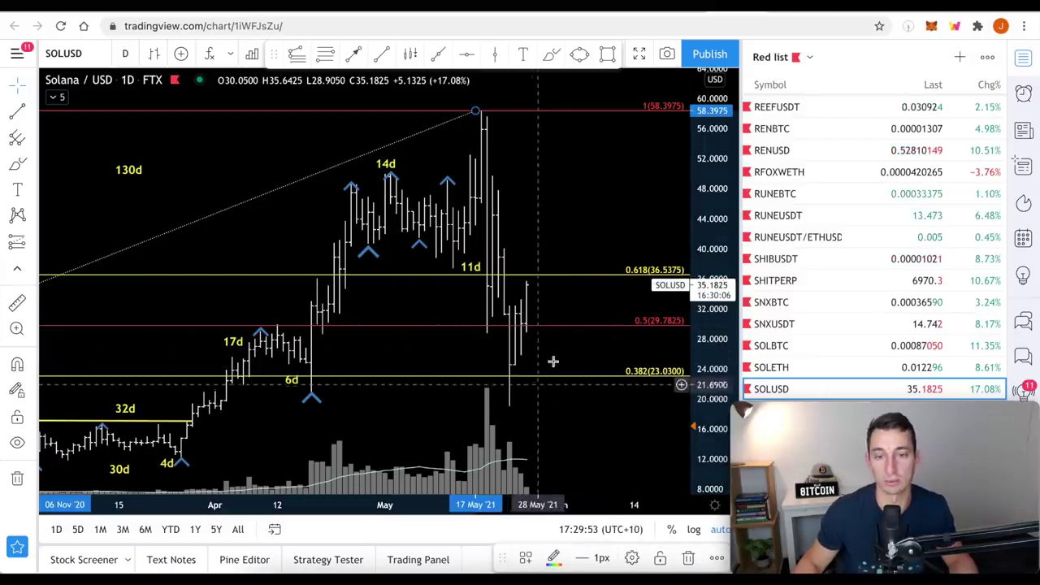
scroll(571, 292, down, 5)
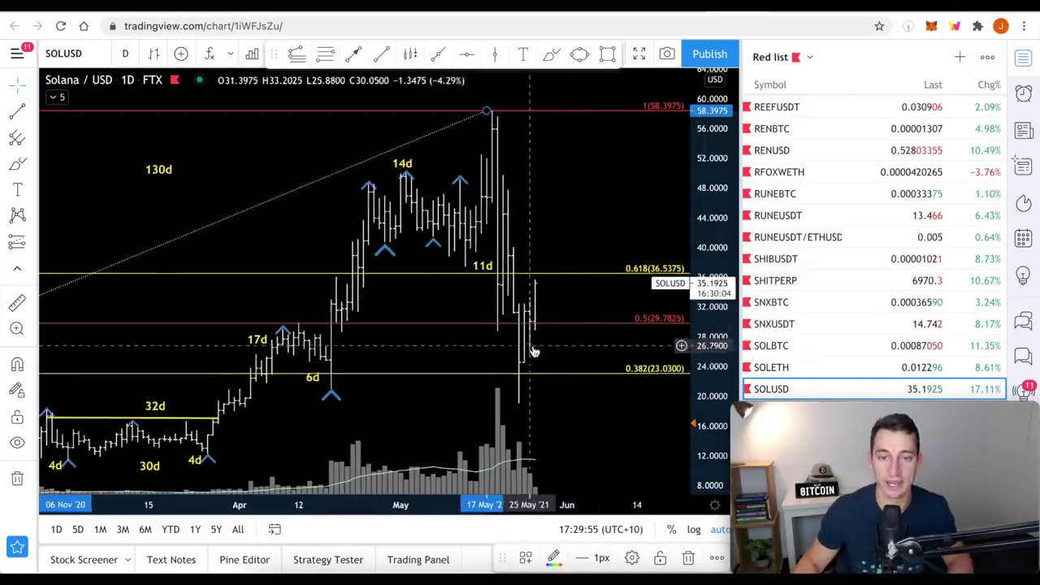
scroll(548, 319, down, 1)
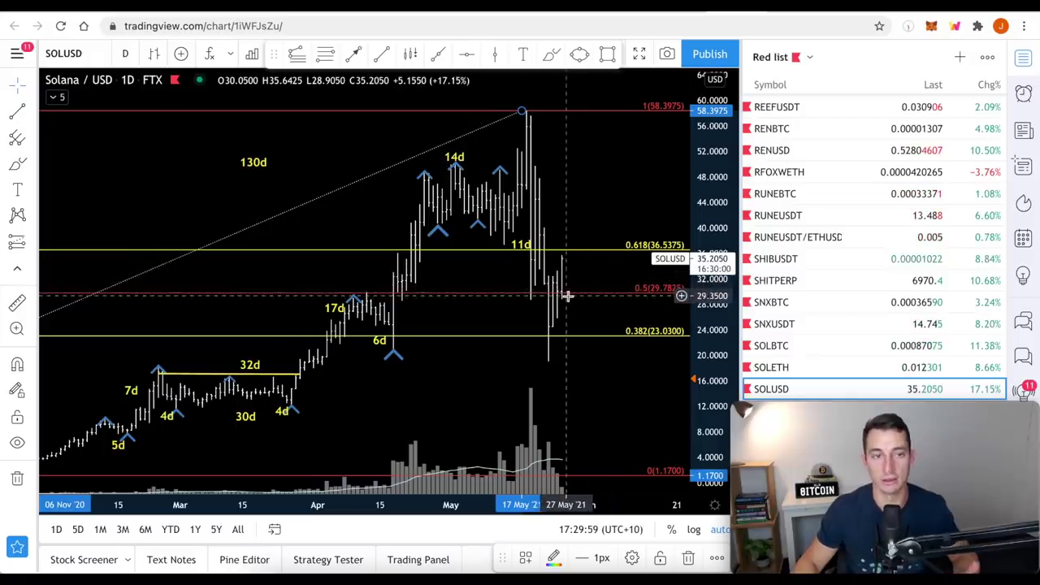
click(787, 347)
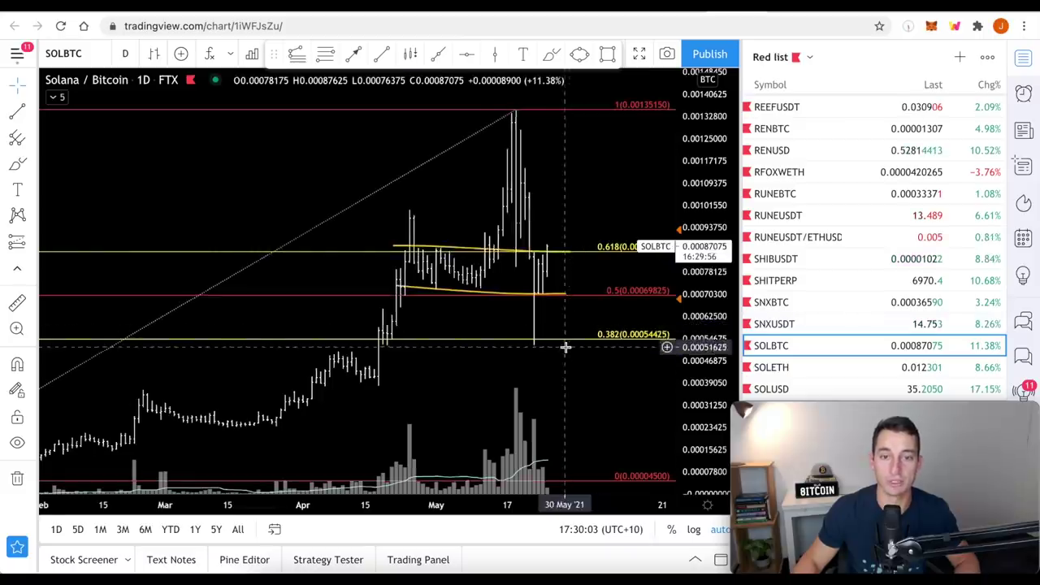
Measure the 65% bounce off the recent SOLBTC low
scroll(565, 347, up, 2)
scroll(565, 347, up, 1)
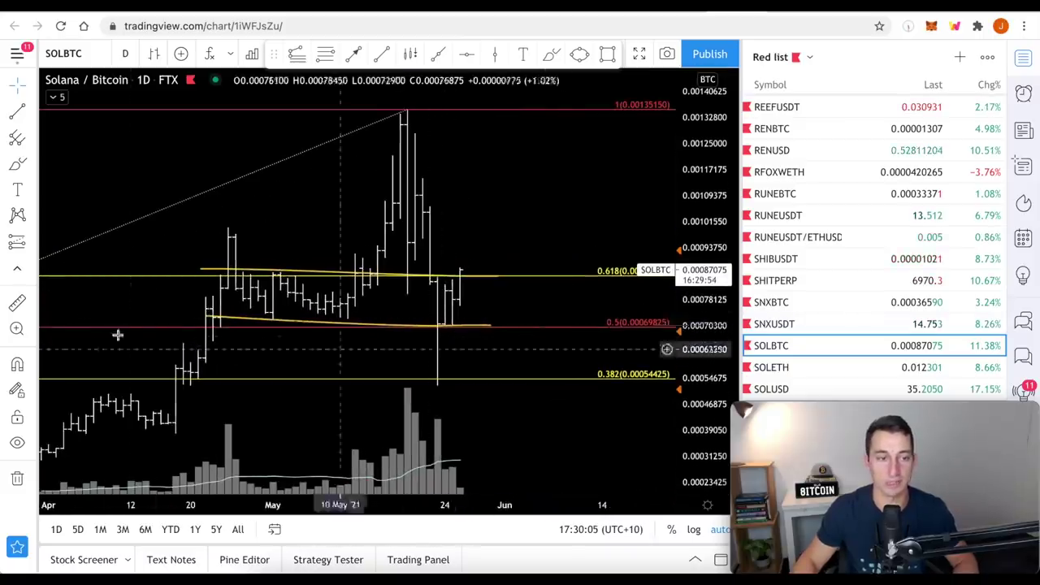
click(16, 303)
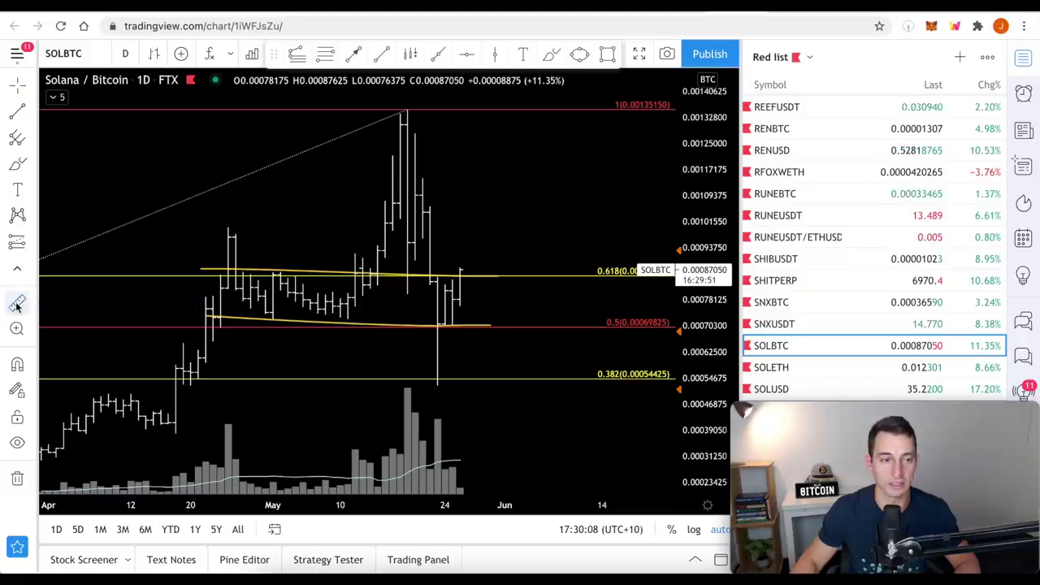
click(437, 385)
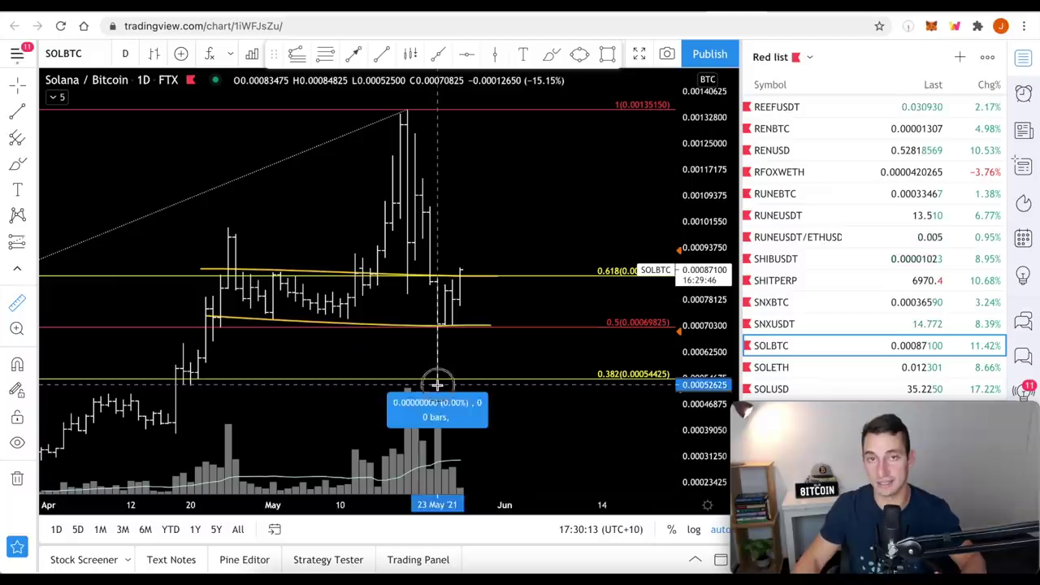
click(475, 270)
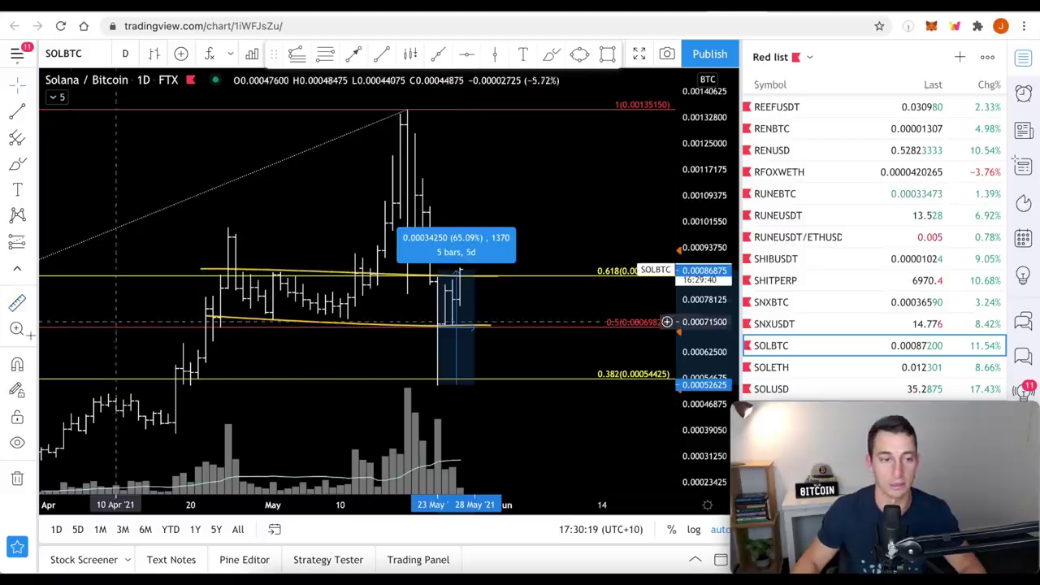
Measure the 60.70% drop from the SOLBTC high and a 154.44% rise back to it
click(408, 112)
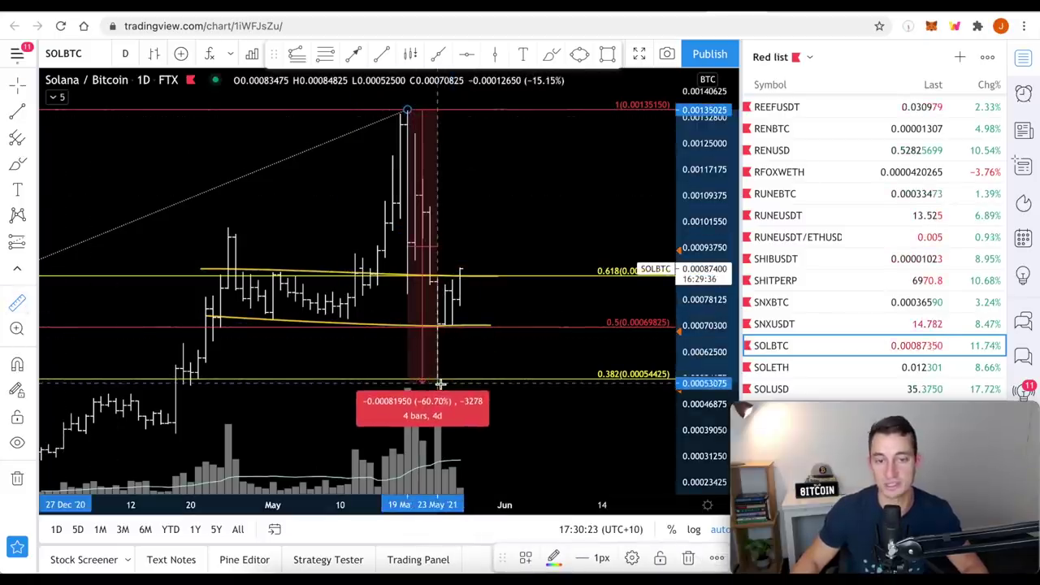
click(439, 383)
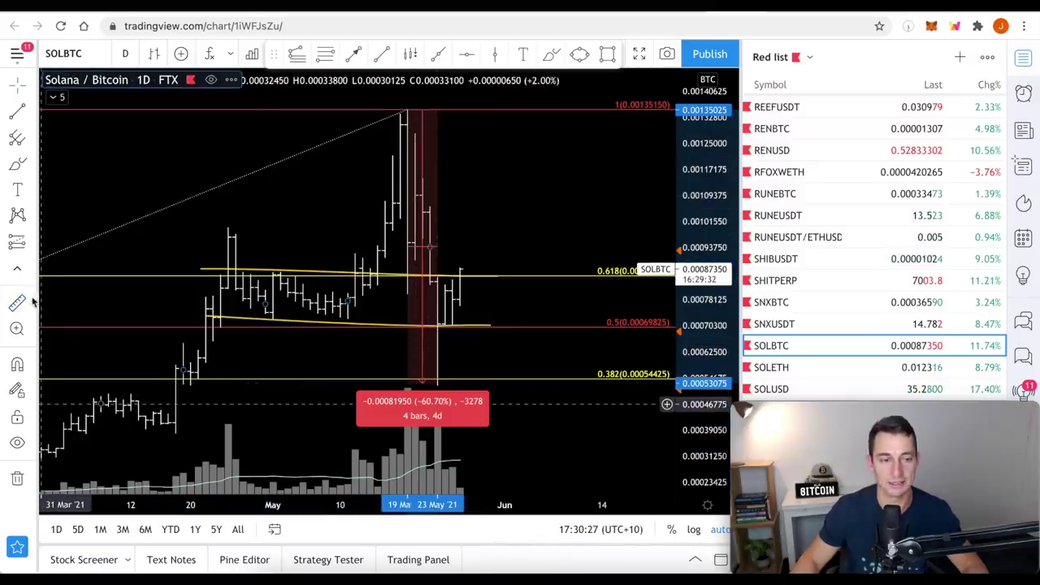
click(440, 379)
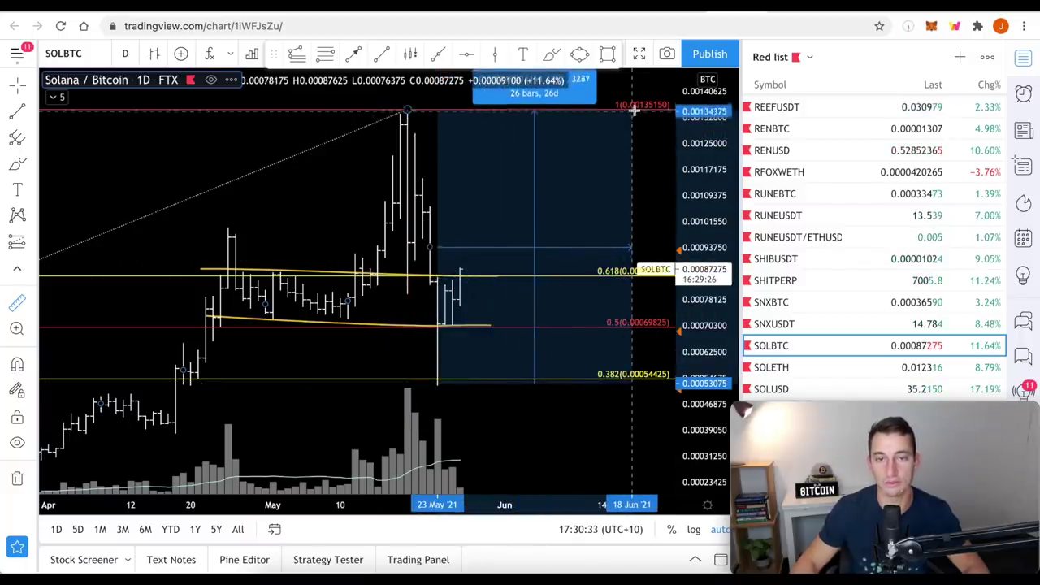
drag(689, 118, 592, 149)
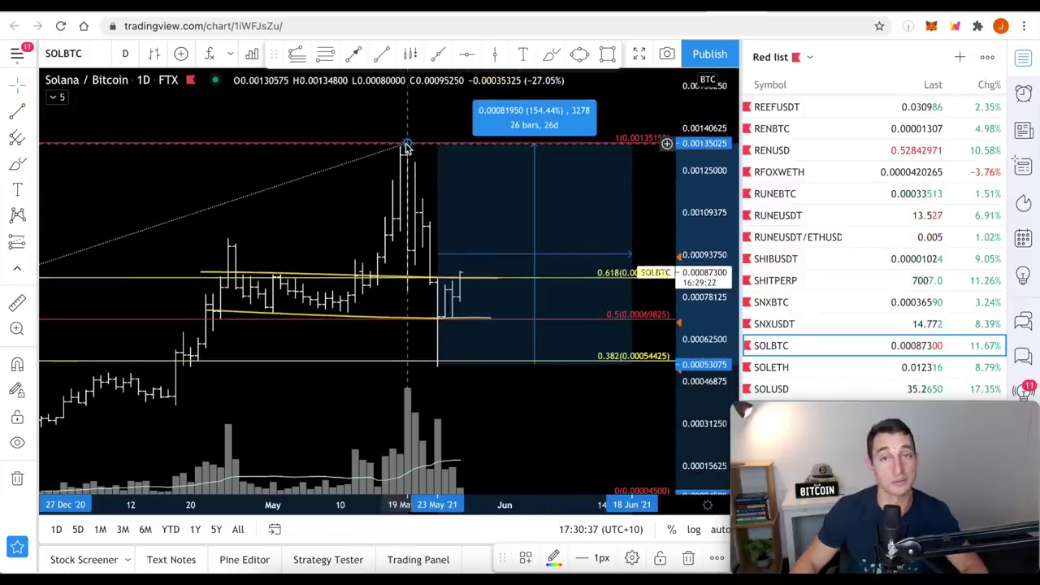
click(454, 386)
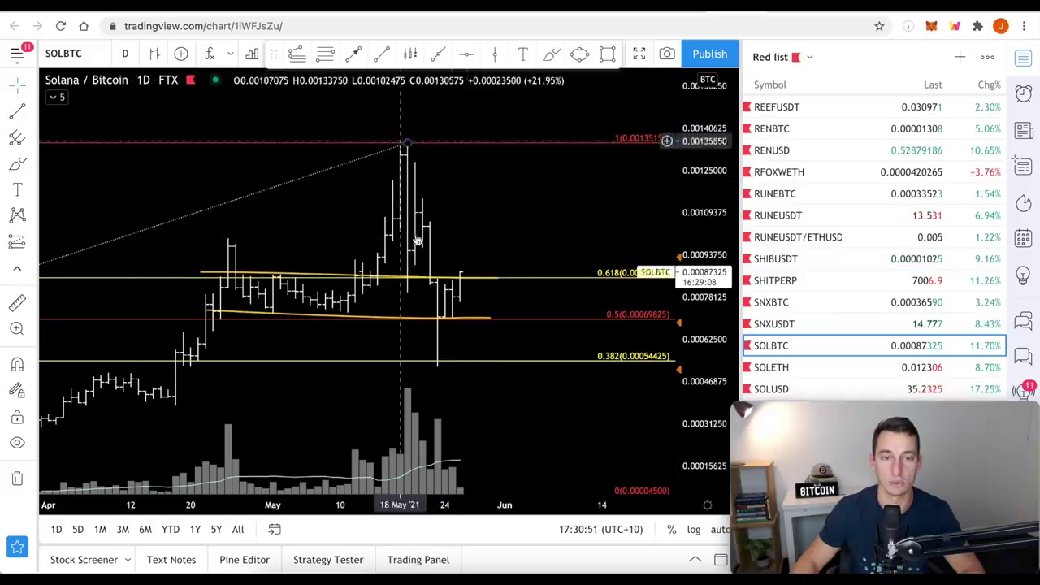
scroll(435, 333, down, 3)
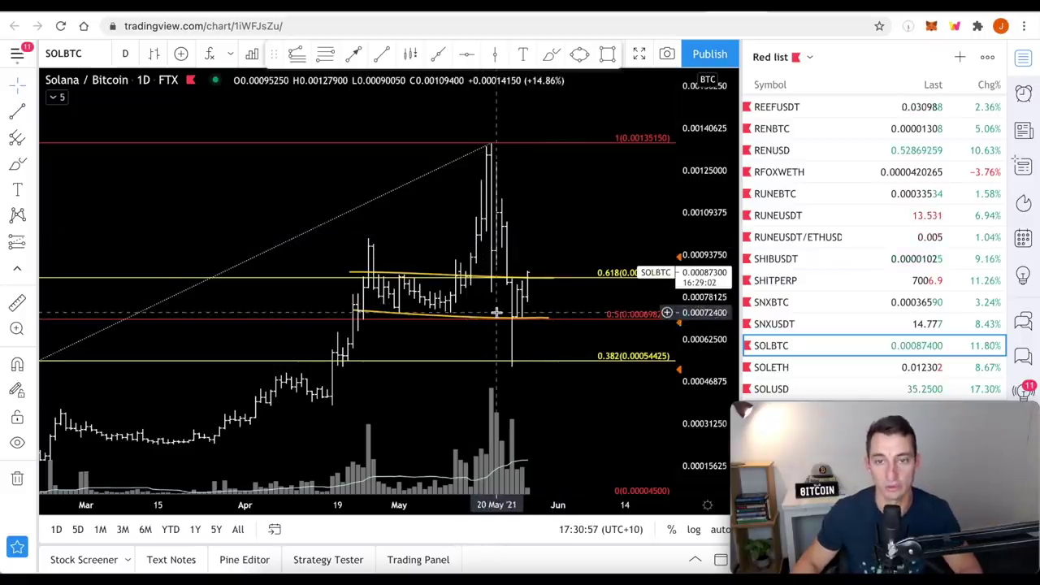
Load the crypto total market cap (TOTAL) chart and frame the recent dates
click(503, 5)
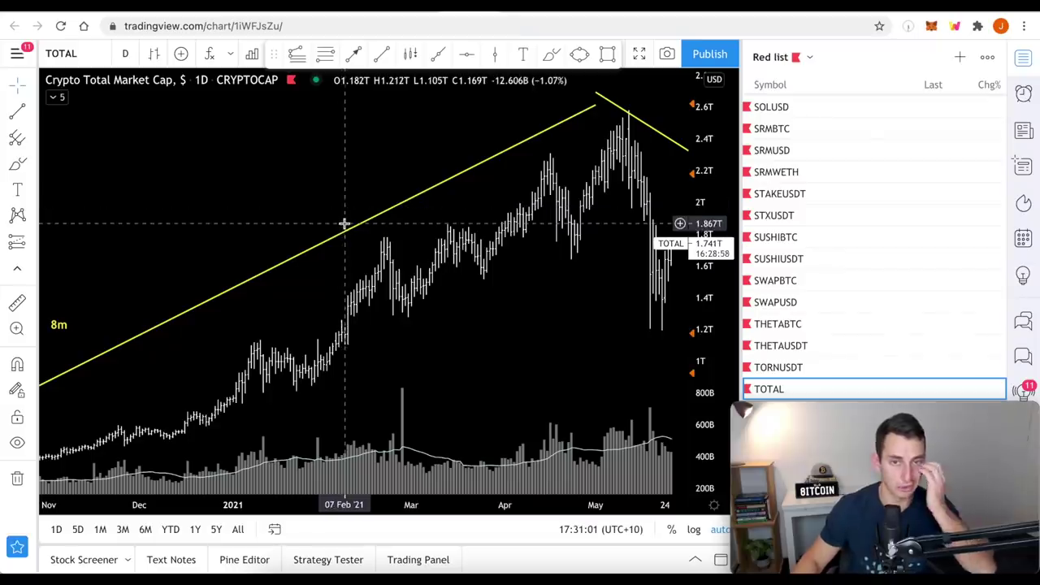
drag(372, 332, 279, 325)
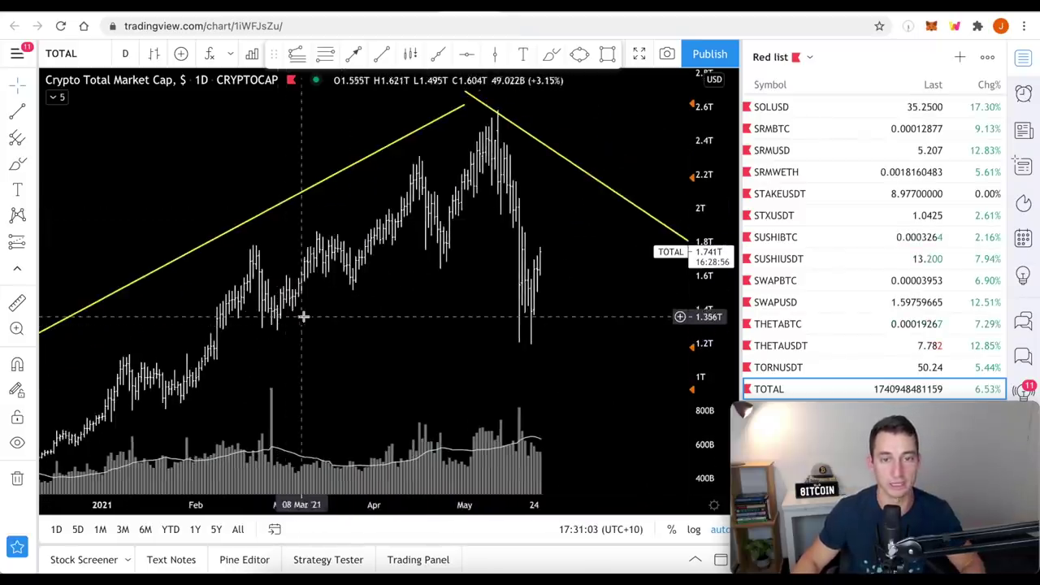
scroll(471, 332, down, 5)
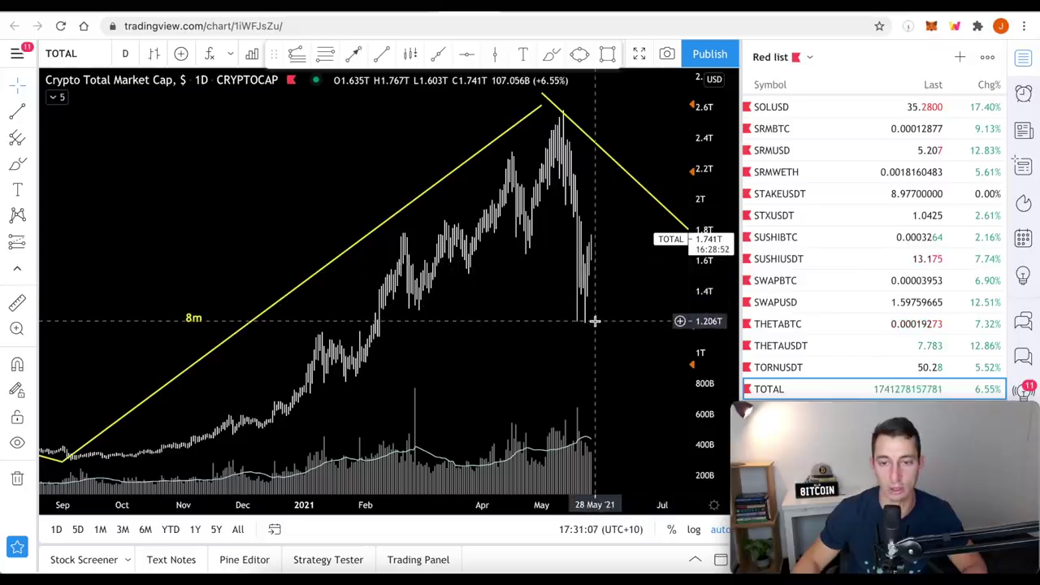
scroll(589, 315, down, 6)
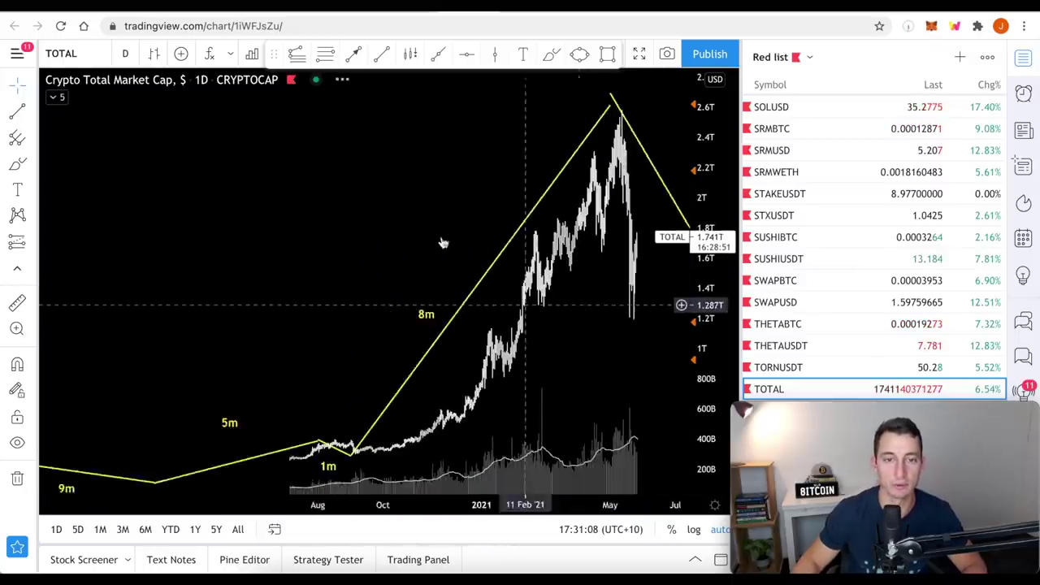
drag(336, 235, 277, 236)
scroll(278, 233, down, 5)
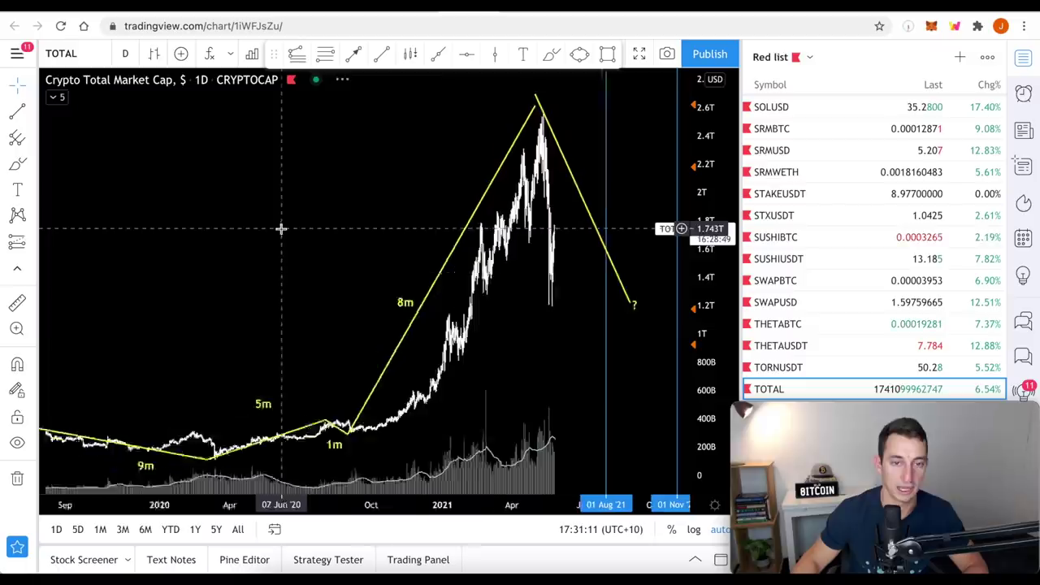
Draw a Fibonacci retracement from the March 2020 low to the May 2021 peak
click(324, 57)
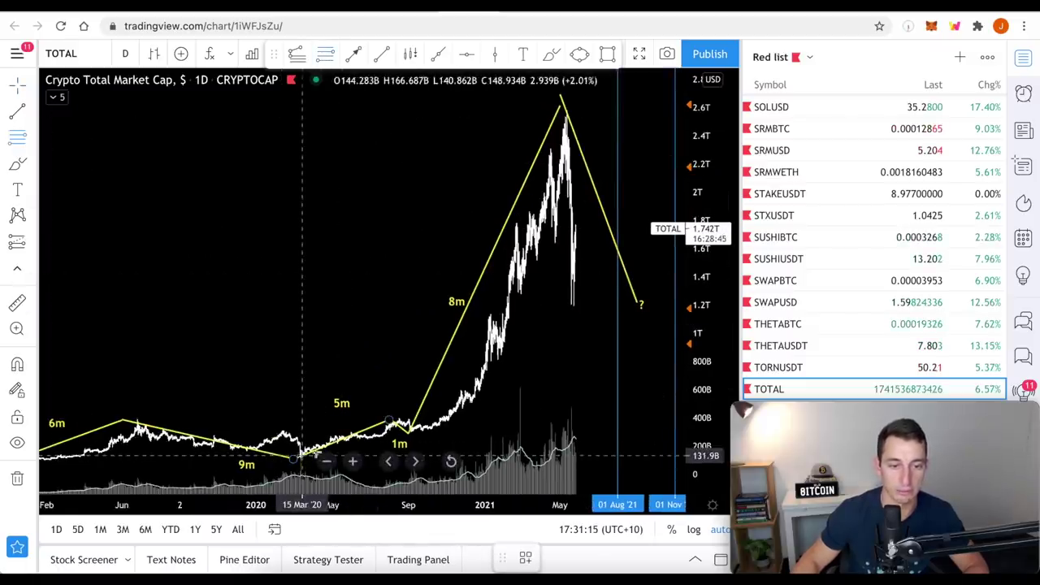
click(302, 455)
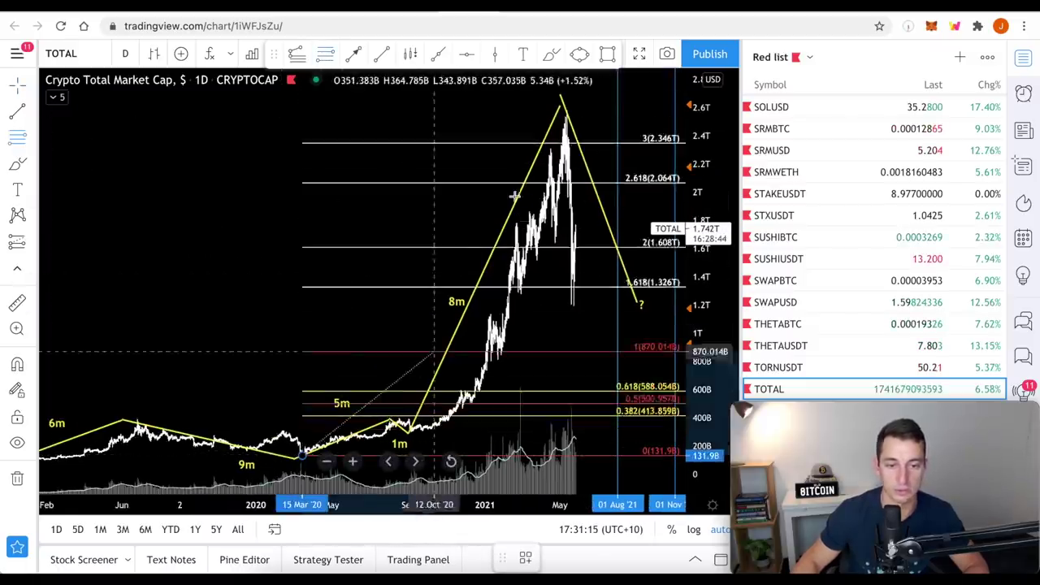
click(566, 114)
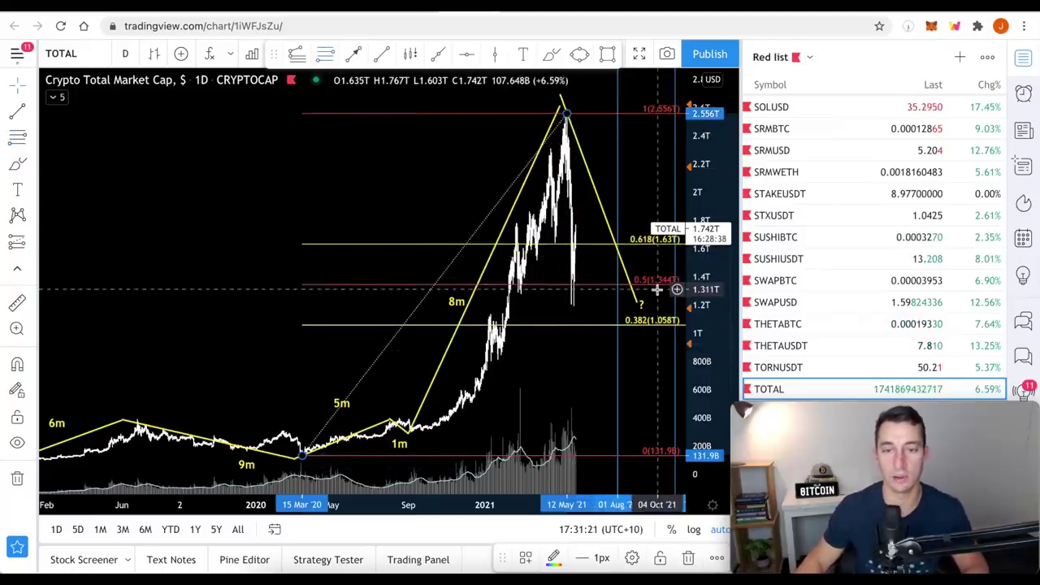
scroll(569, 319, up, 5)
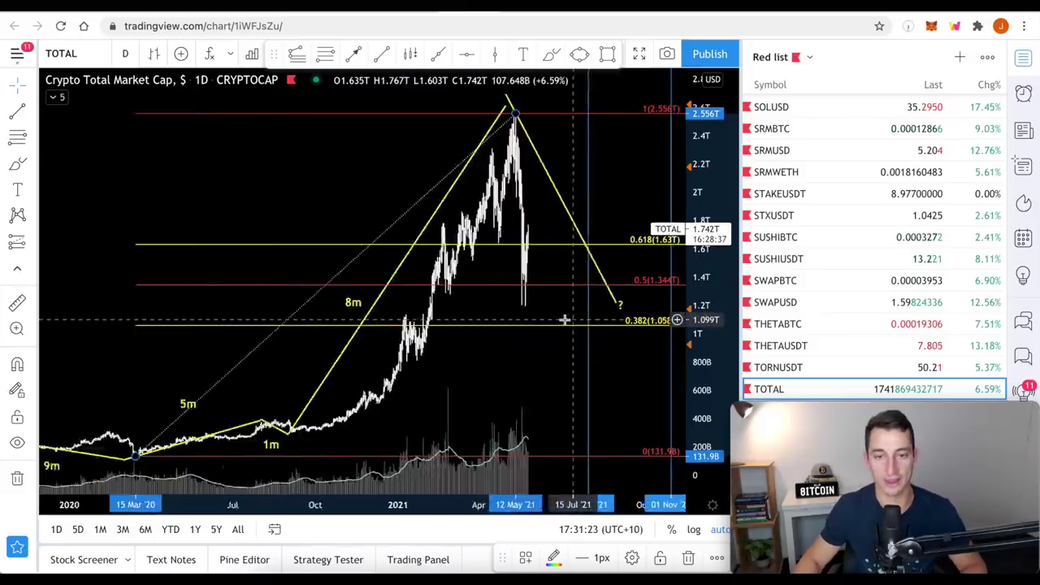
scroll(559, 322, up, 2)
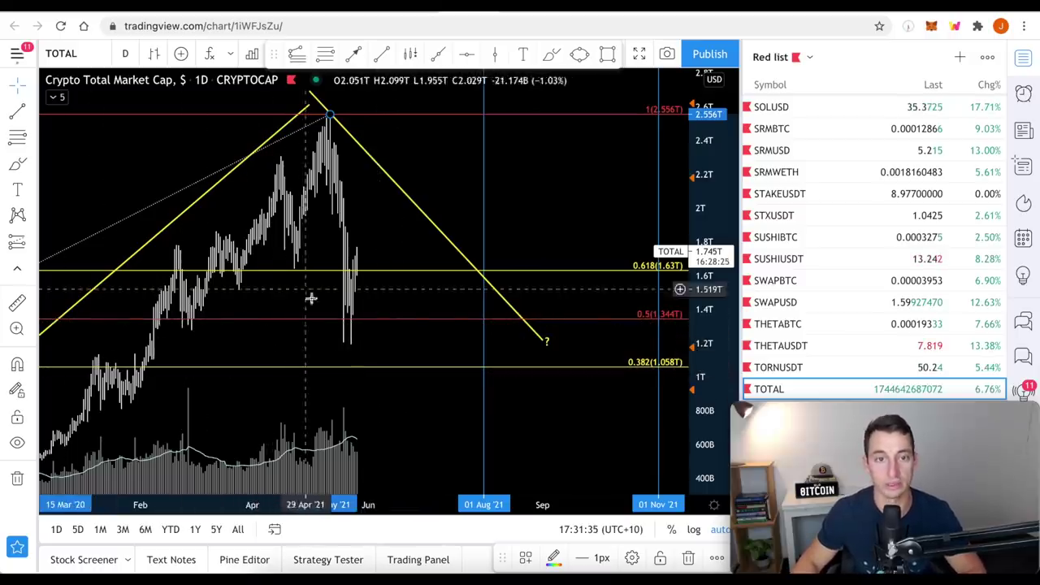
scroll(525, 349, up, 3)
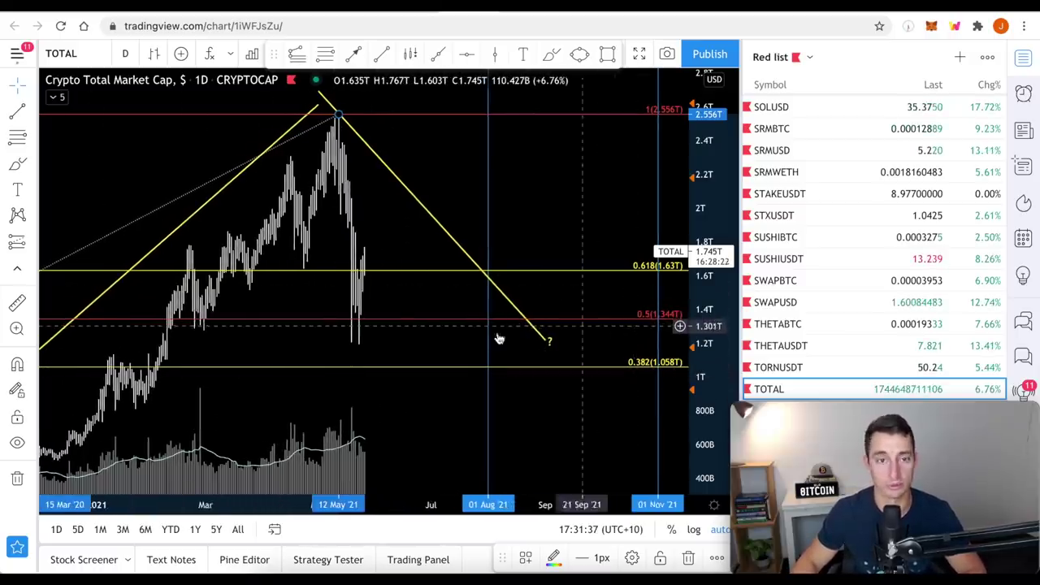
scroll(499, 339, down, 5)
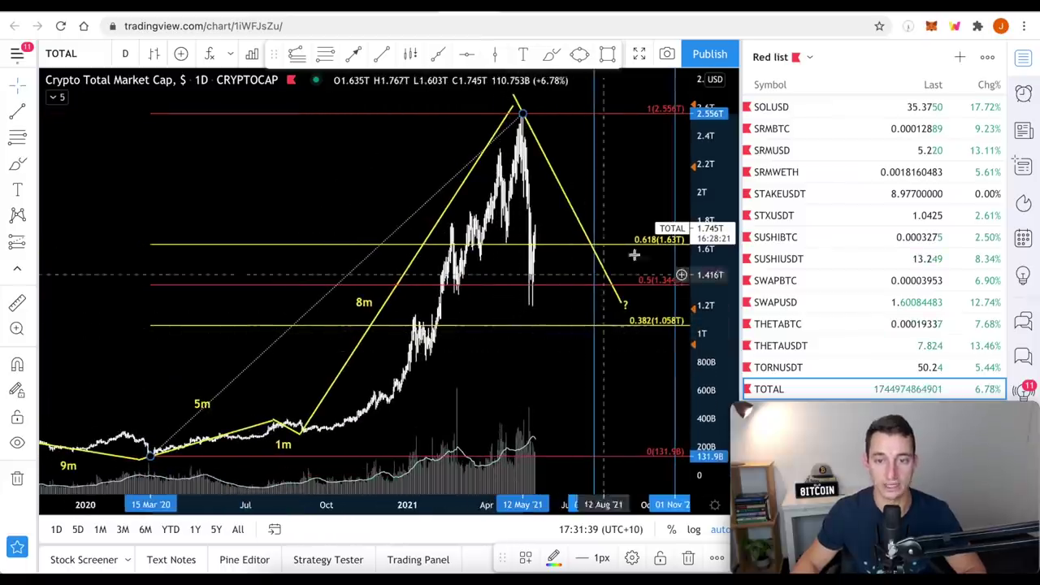
Measure the latest total market cap drop, then clear the measurement
click(536, 230)
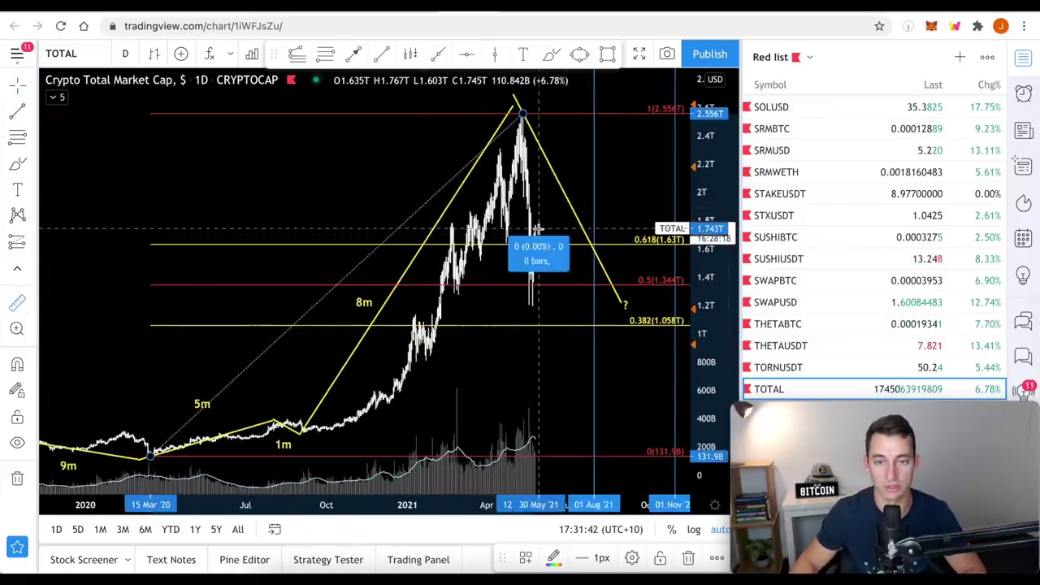
click(519, 392)
scroll(510, 365, up, 2)
scroll(510, 355, up, 2)
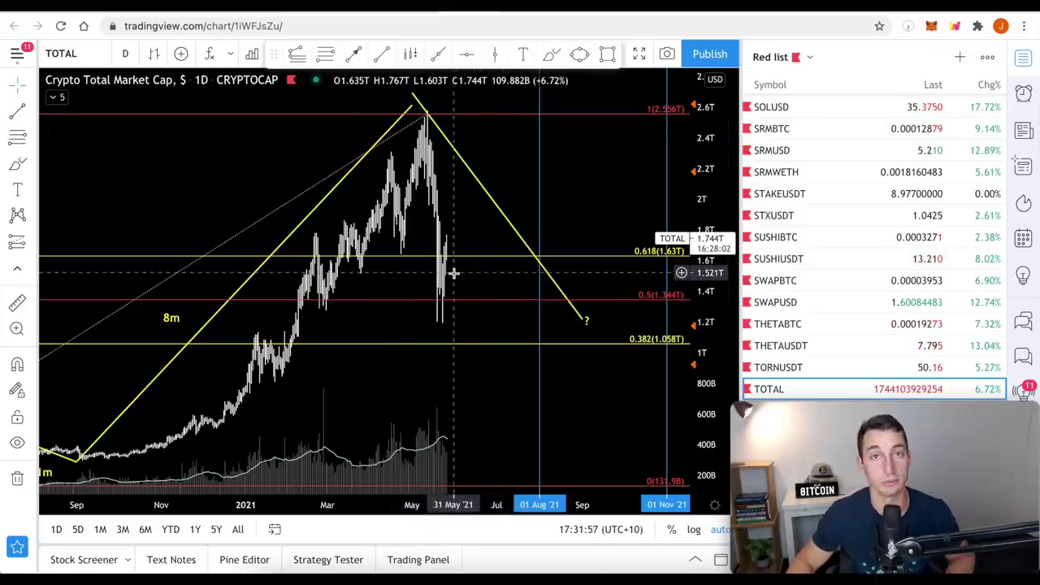
scroll(366, 320, down, 6)
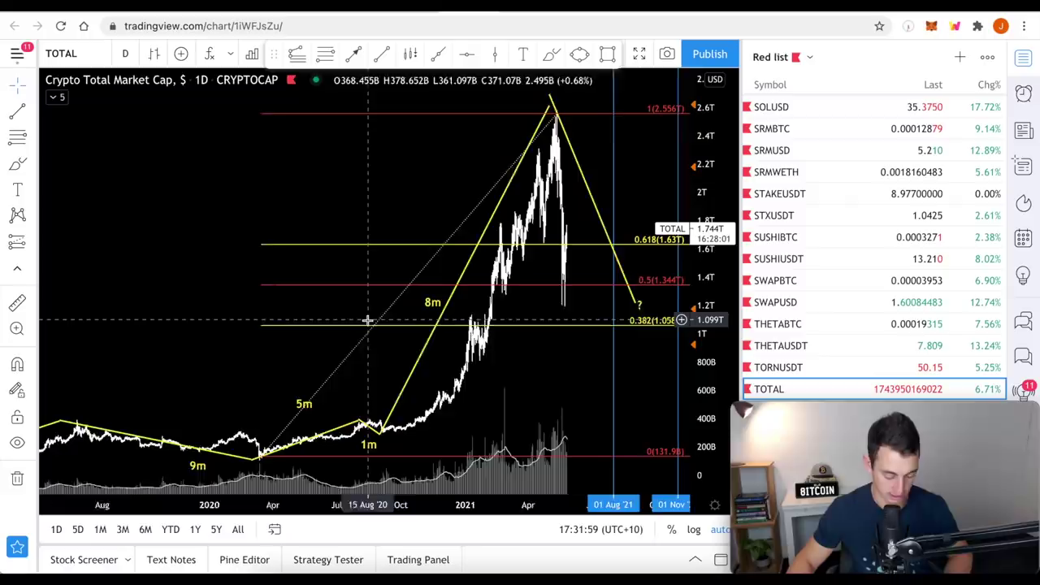
Switch the TOTAL chart to the monthly (1M) interval and zoom in
text(1M)
key(Return)
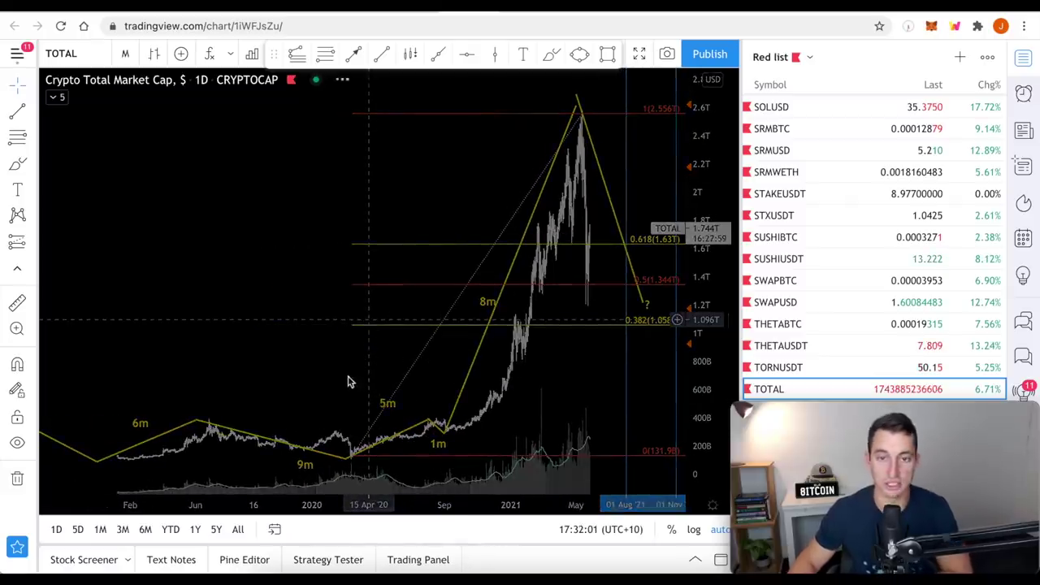
scroll(493, 370, up, 3)
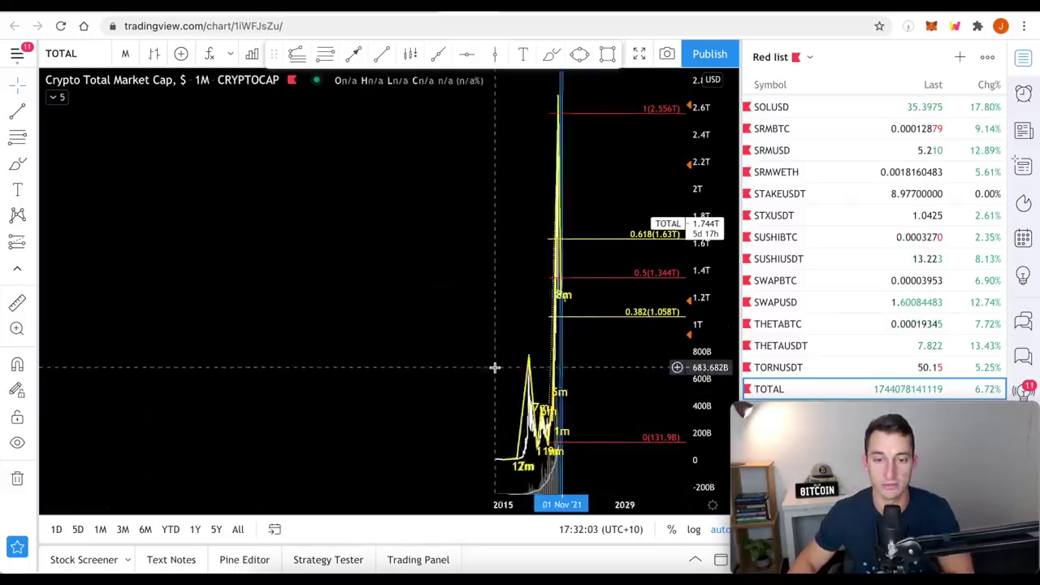
scroll(575, 314, up, 5)
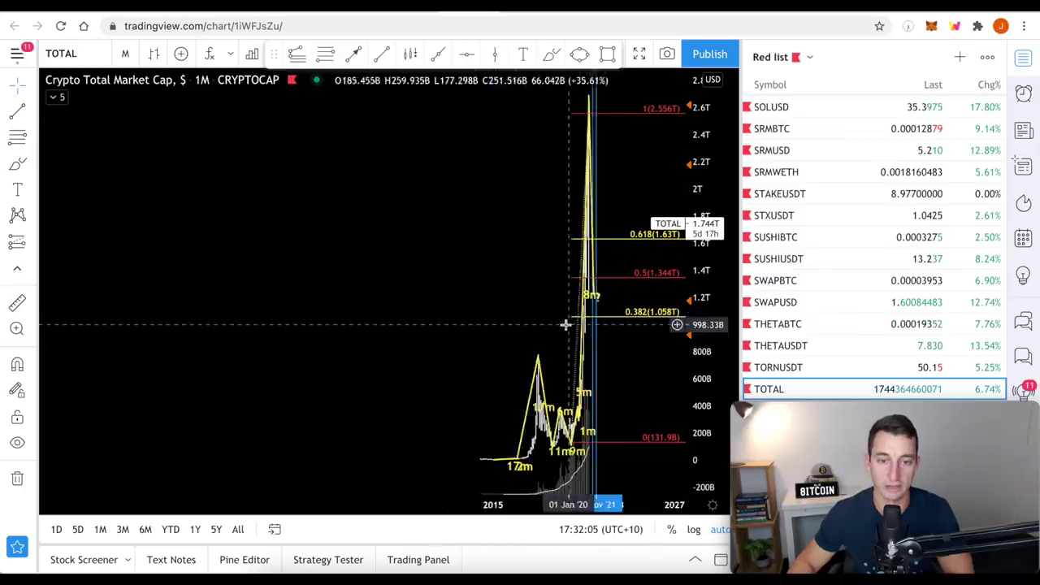
scroll(510, 295, up, 5)
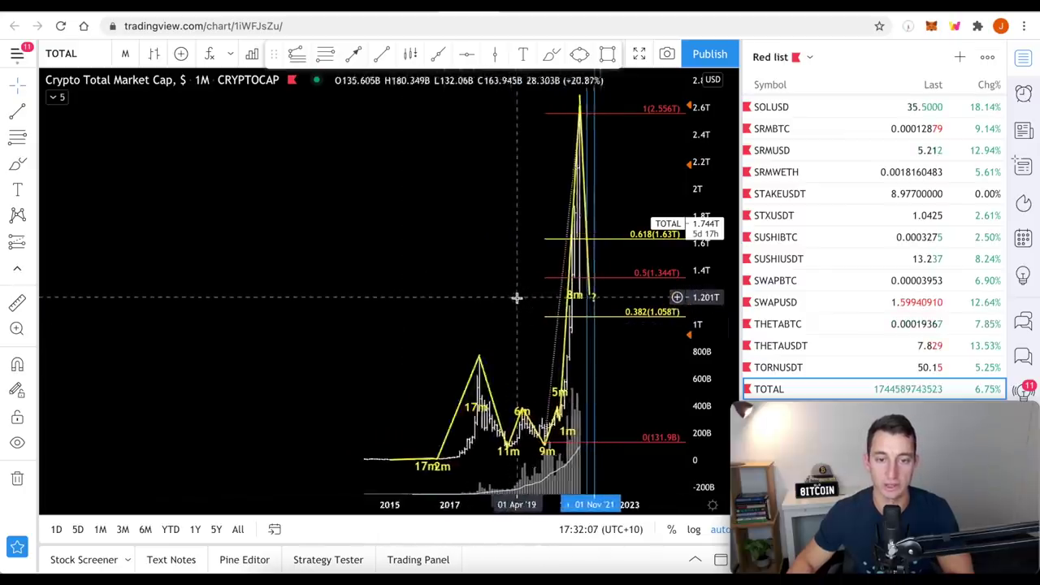
scroll(429, 305, up, 2)
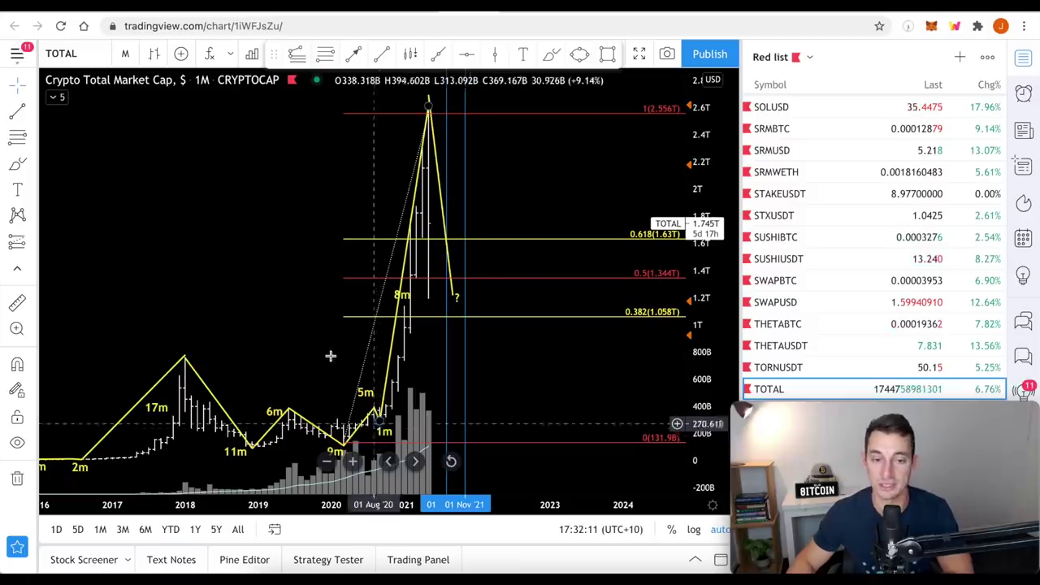
Frame the 2021 peak and 2017 cycle, and switch the price scale to logarithmic
drag(311, 322, 419, 327)
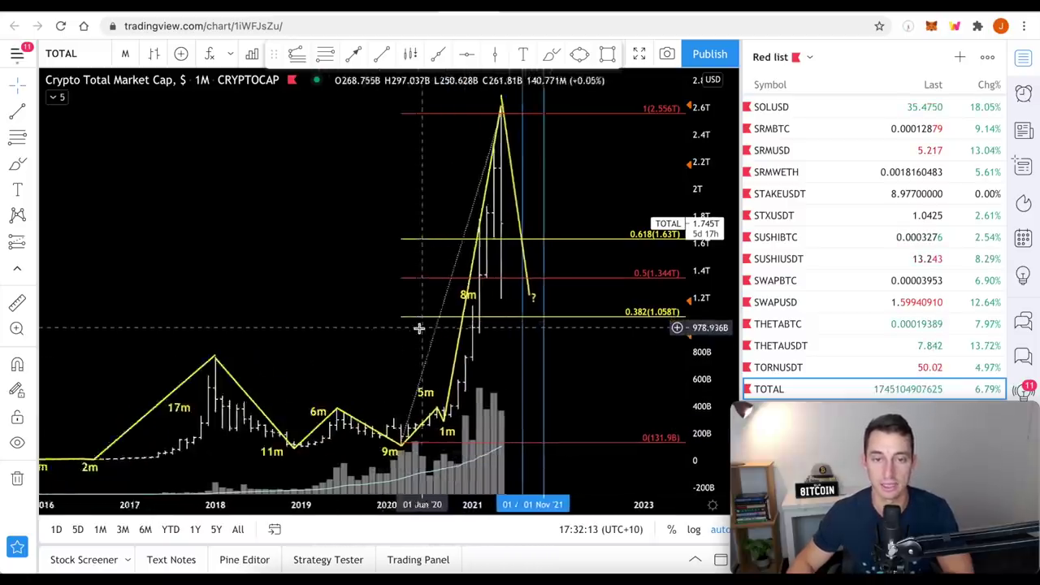
scroll(420, 327, up, 3)
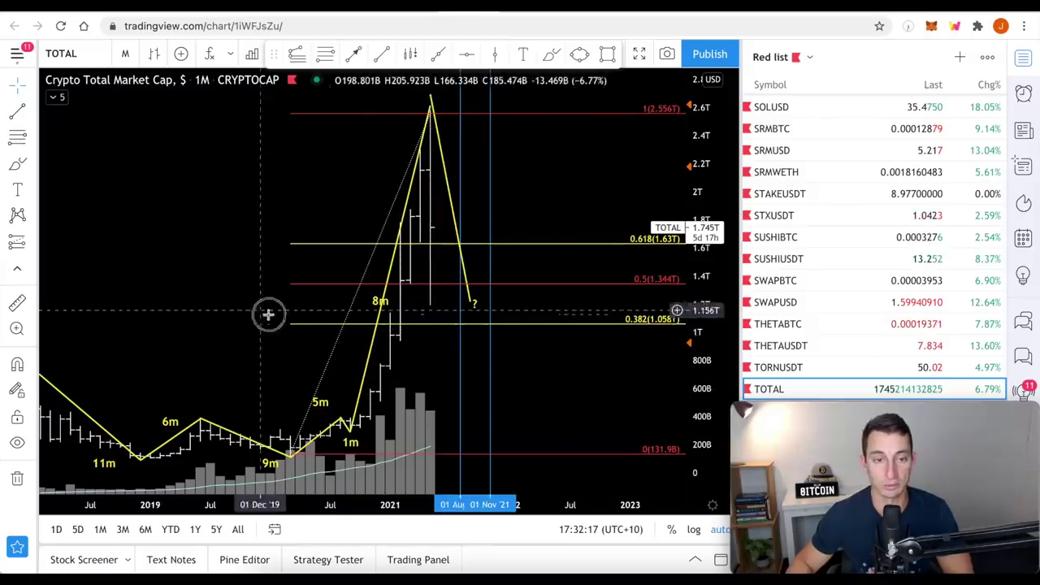
scroll(268, 314, down, 2)
drag(399, 320, 484, 325)
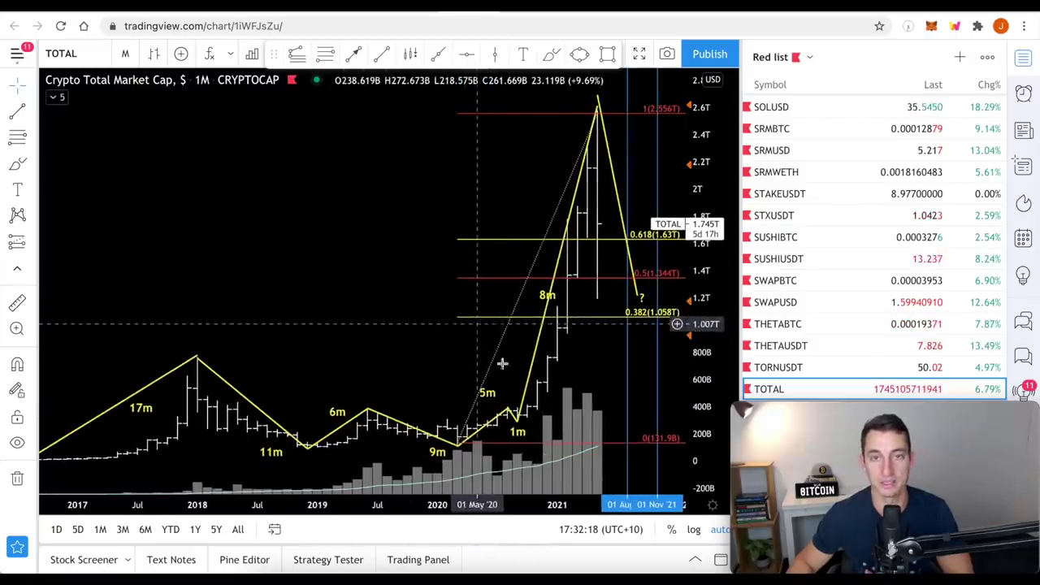
click(693, 529)
Frame the history from 2015 and drag the Fibonacci 0 level down to the 110.659B 2020 low
scroll(455, 352, down, 3)
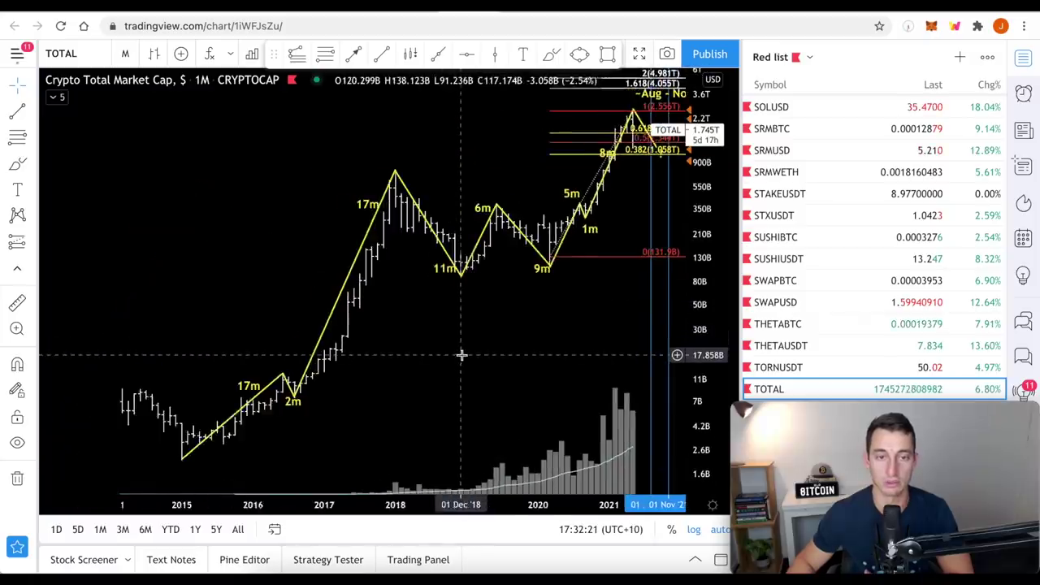
drag(434, 365, 424, 365)
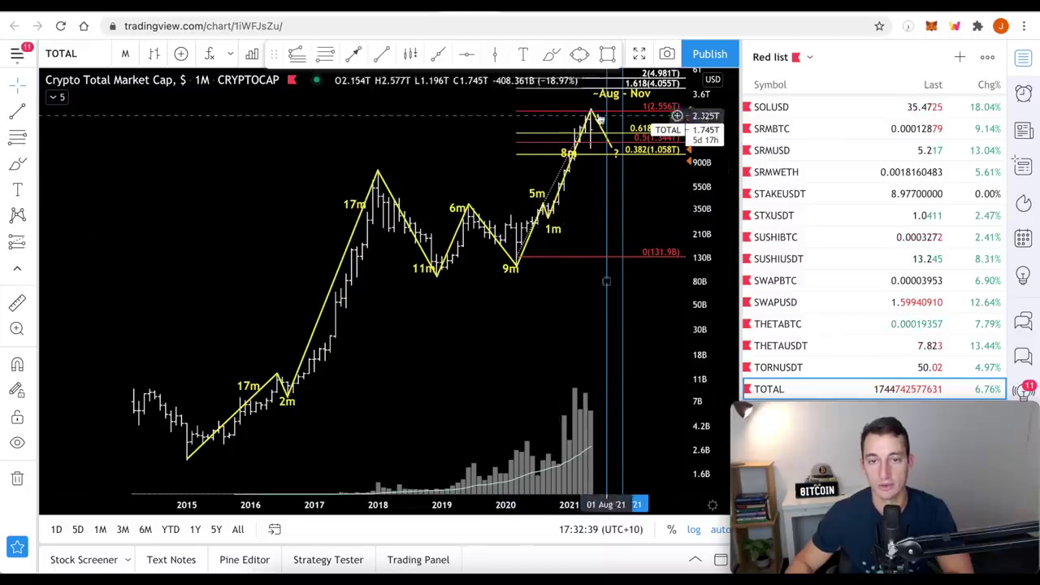
drag(516, 355, 474, 357)
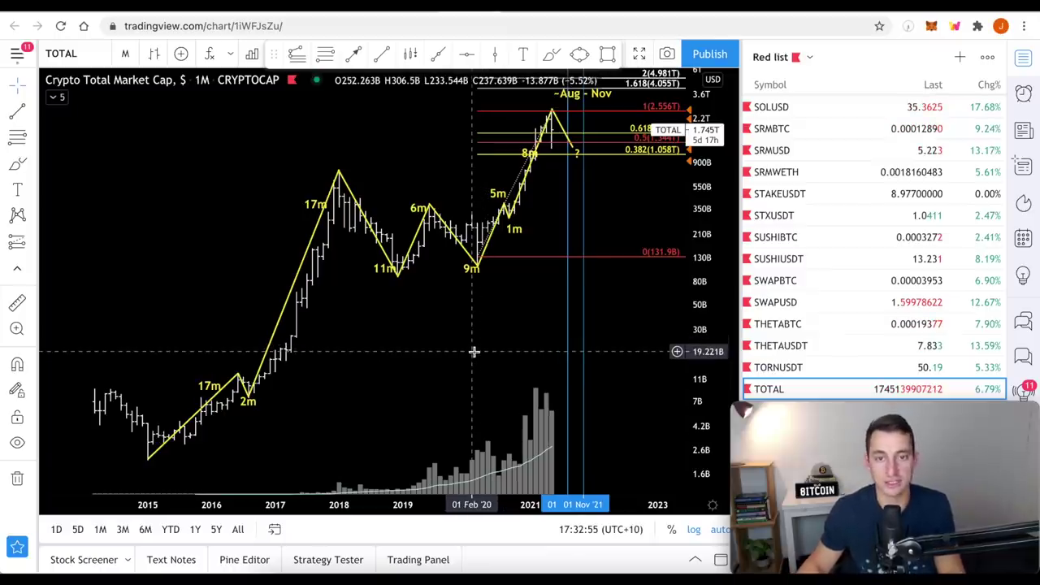
click(485, 264)
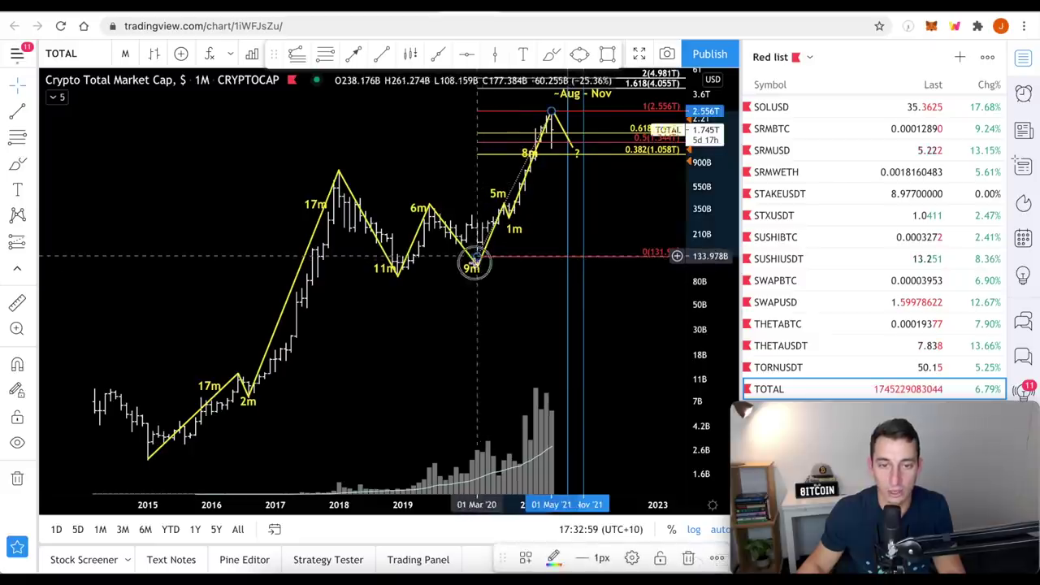
drag(477, 256, 477, 265)
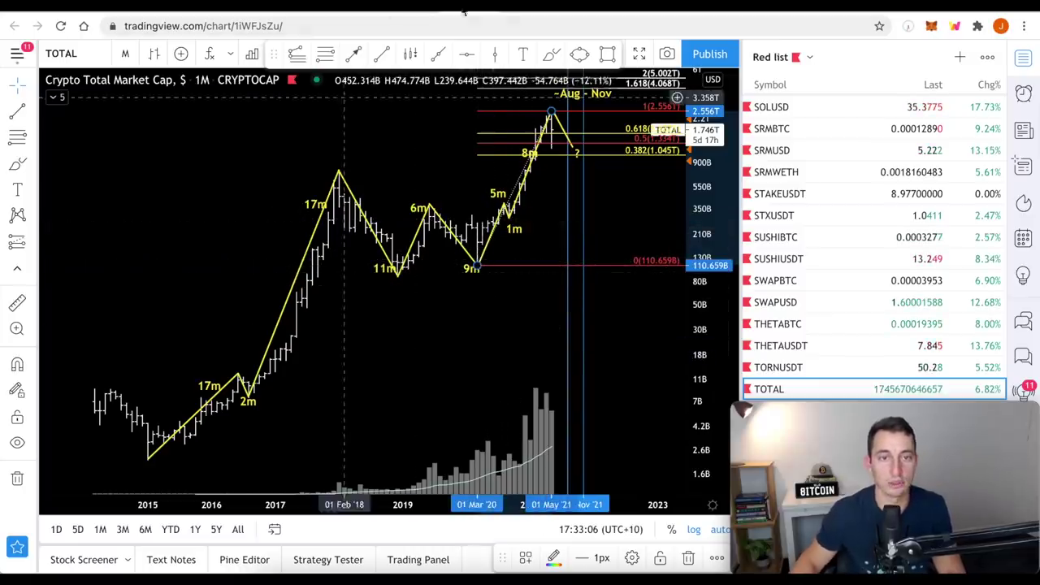
Open the TOTAL2 chart and switch it to a logarithmic price scale
click(532, 9)
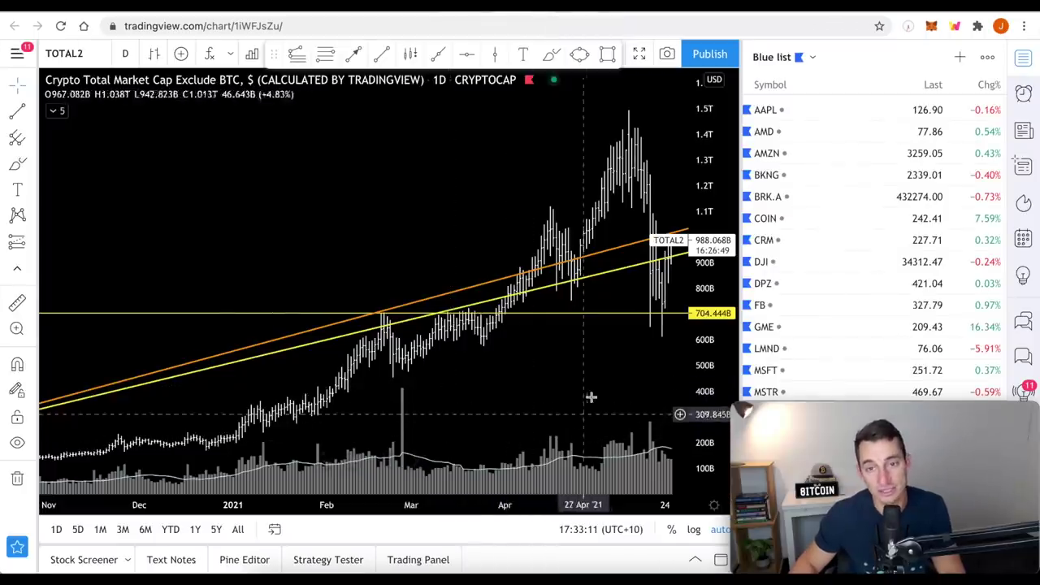
click(473, 395)
drag(474, 396, 411, 390)
click(691, 528)
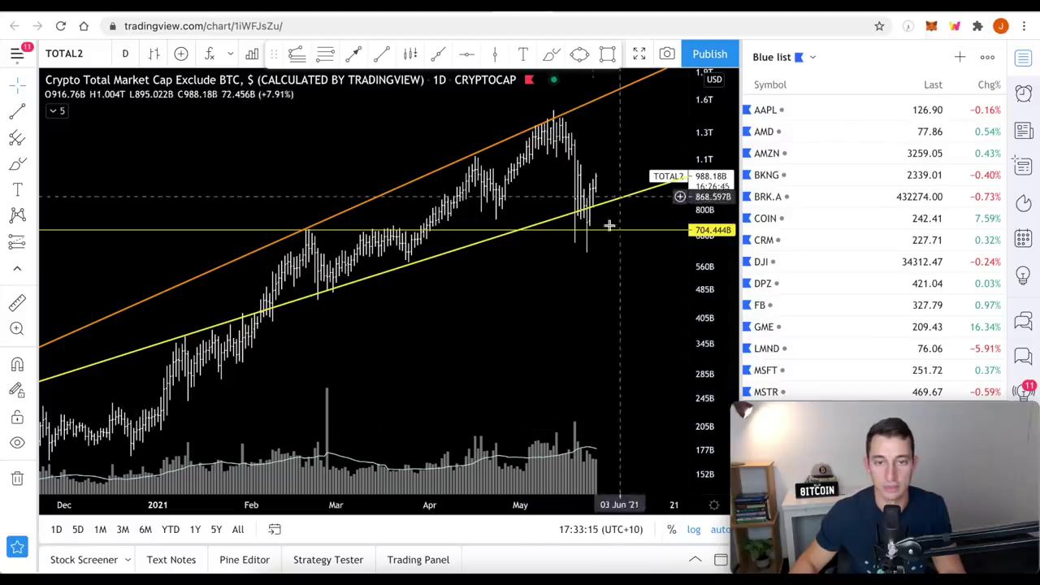
scroll(467, 275, down, 2)
scroll(476, 280, down, 4)
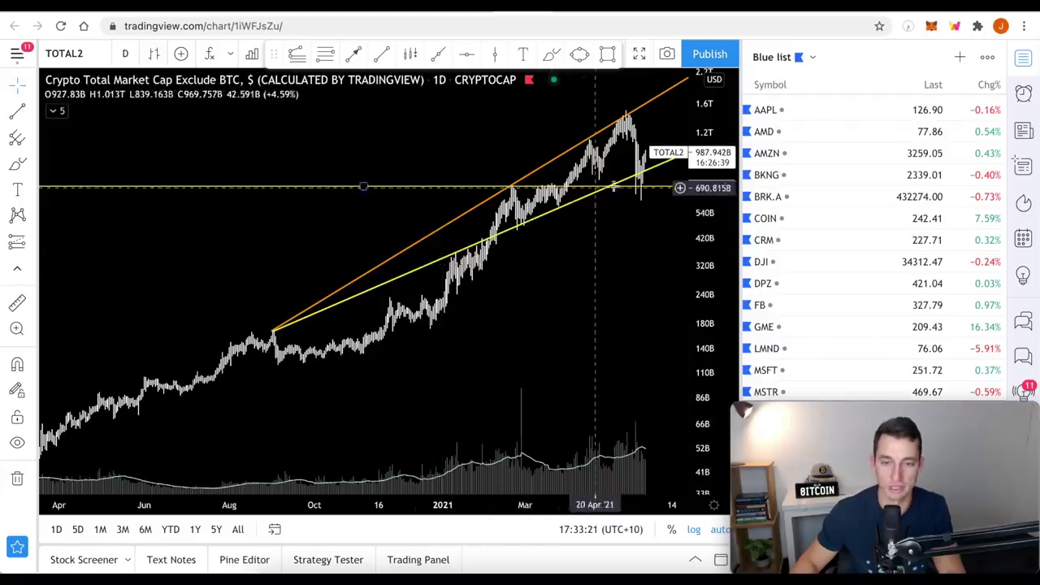
Frame the trendlines' projection and inspect the orange trendline's anchors
drag(541, 294, 457, 301)
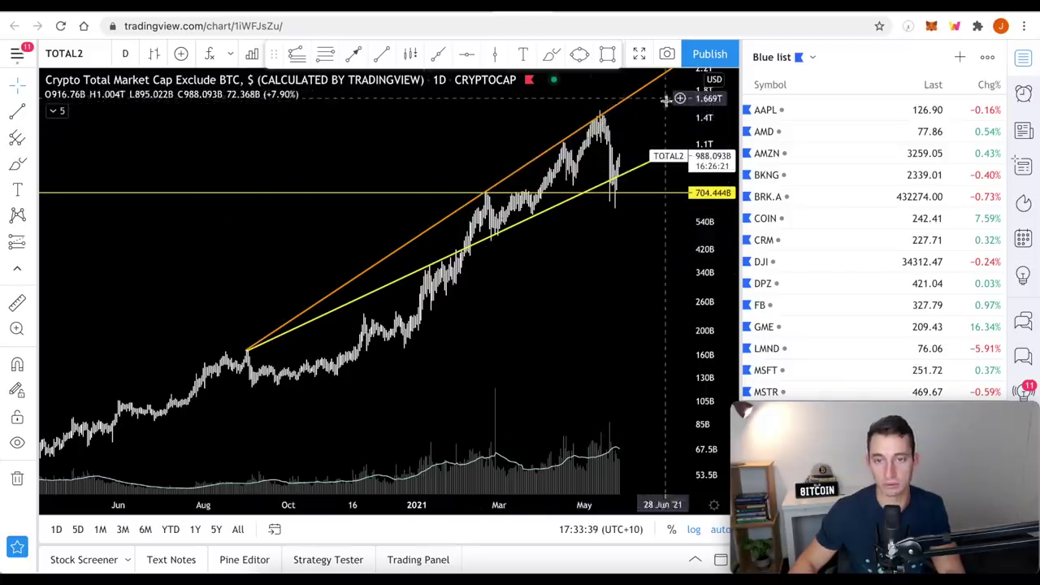
drag(645, 319, 528, 341)
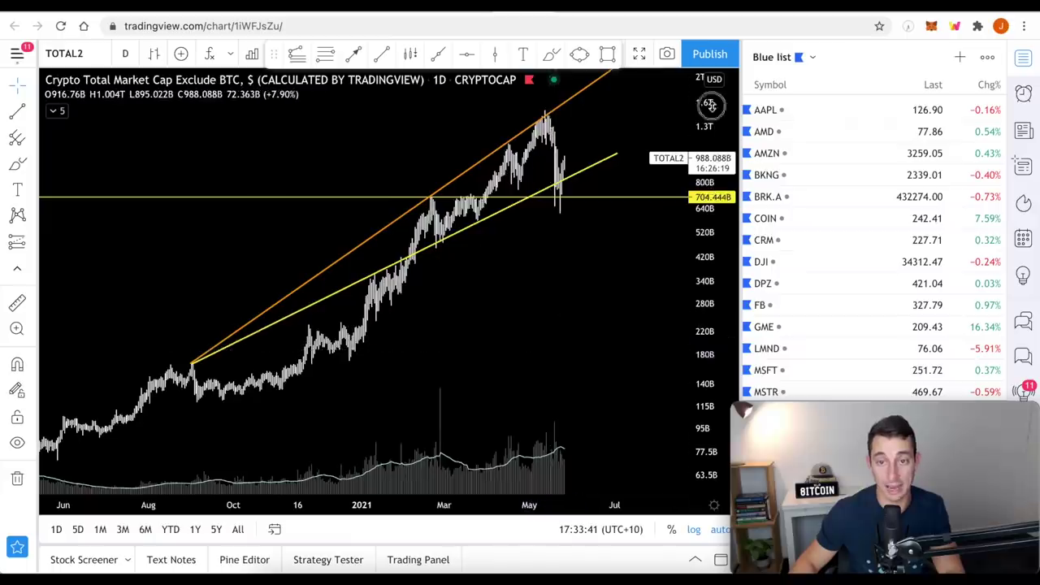
drag(707, 107, 601, 381)
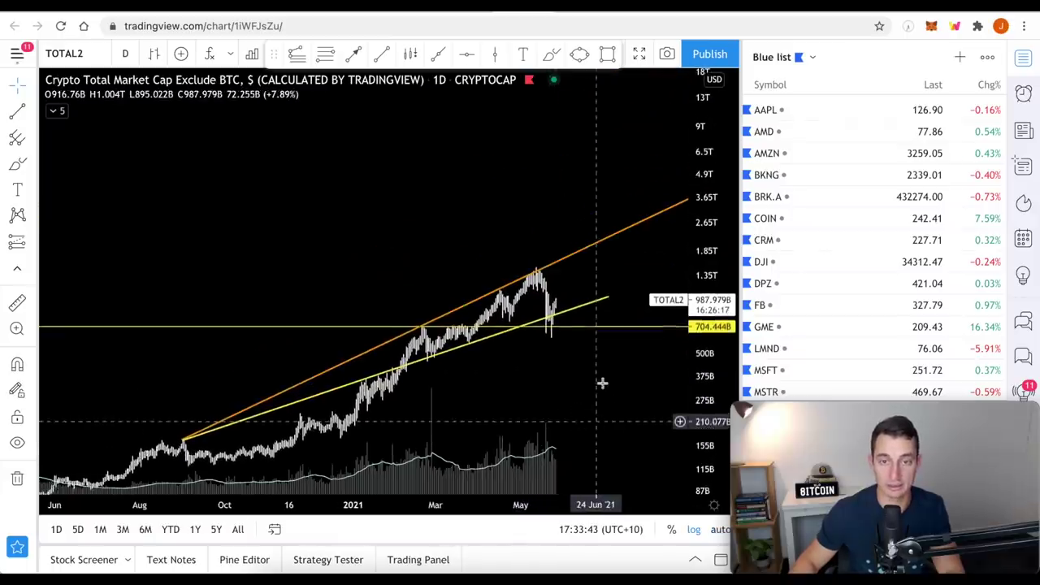
click(594, 248)
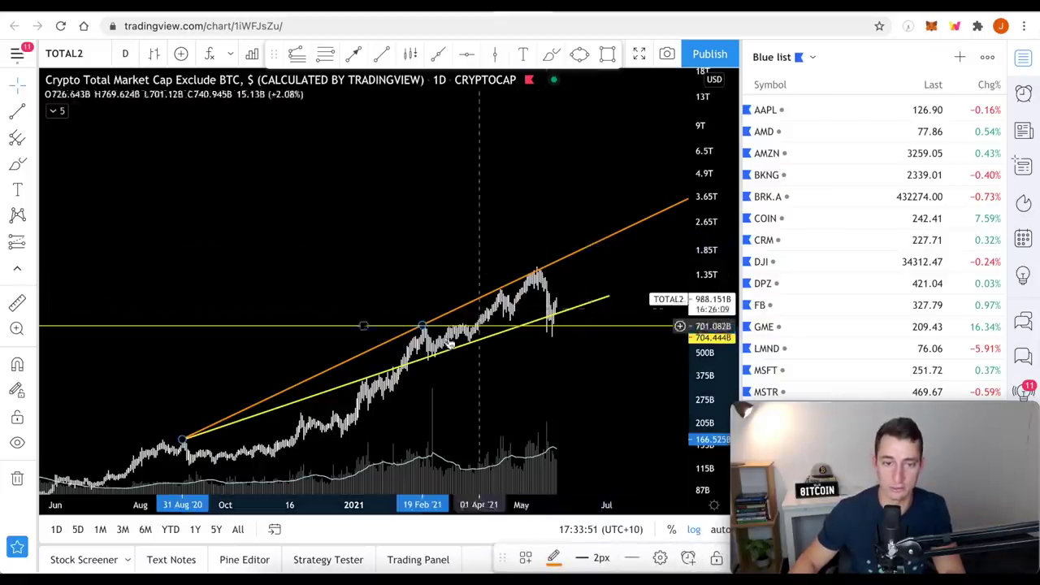
click(577, 396)
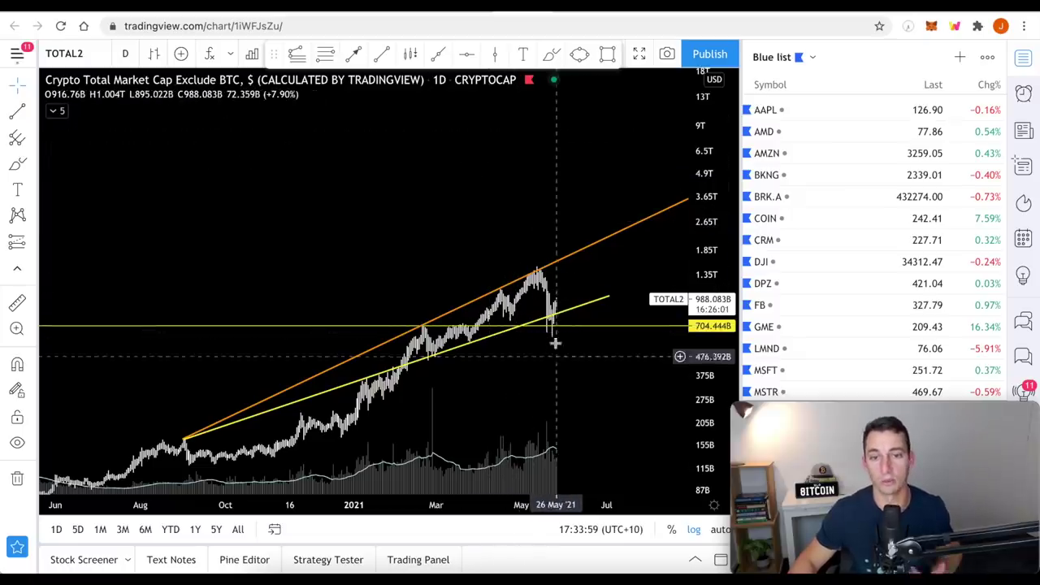
Focus on the 2021 price action, then load the VETBTC chart
scroll(546, 356, up, 4)
drag(468, 382, 648, 379)
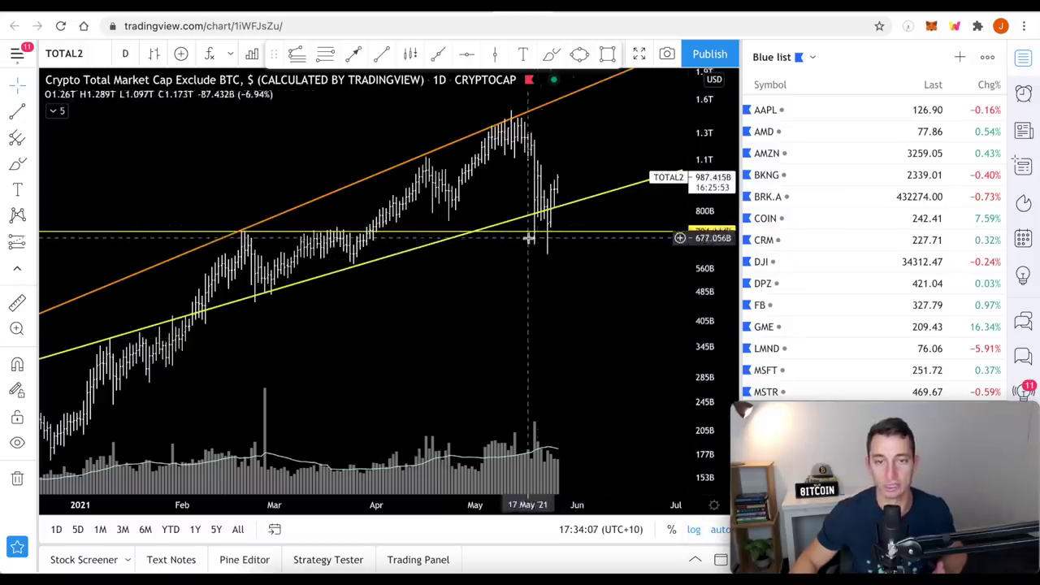
scroll(542, 260, down, 3)
key(ctrl+r)
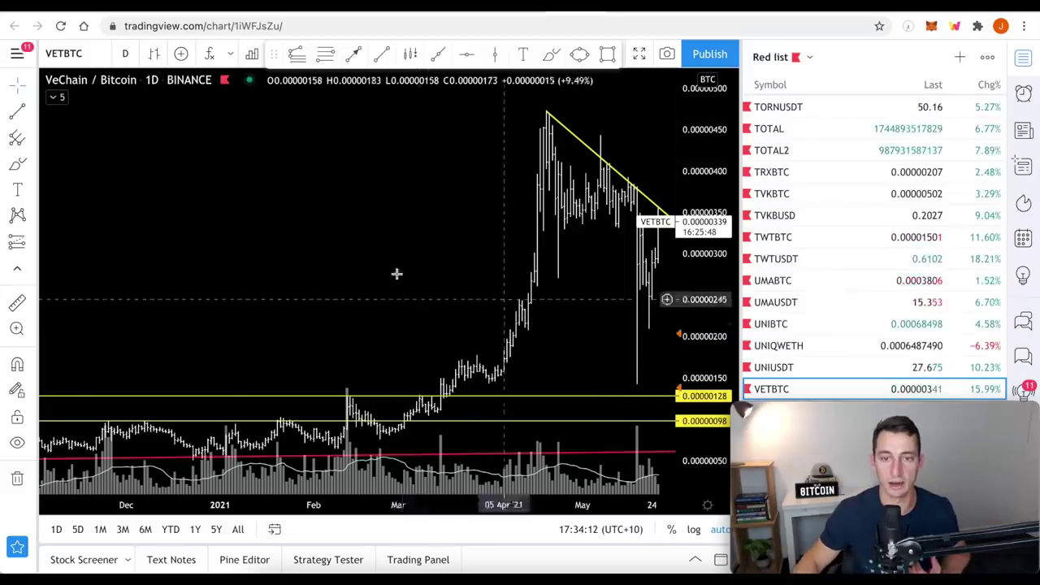
scroll(216, 279, up, 2)
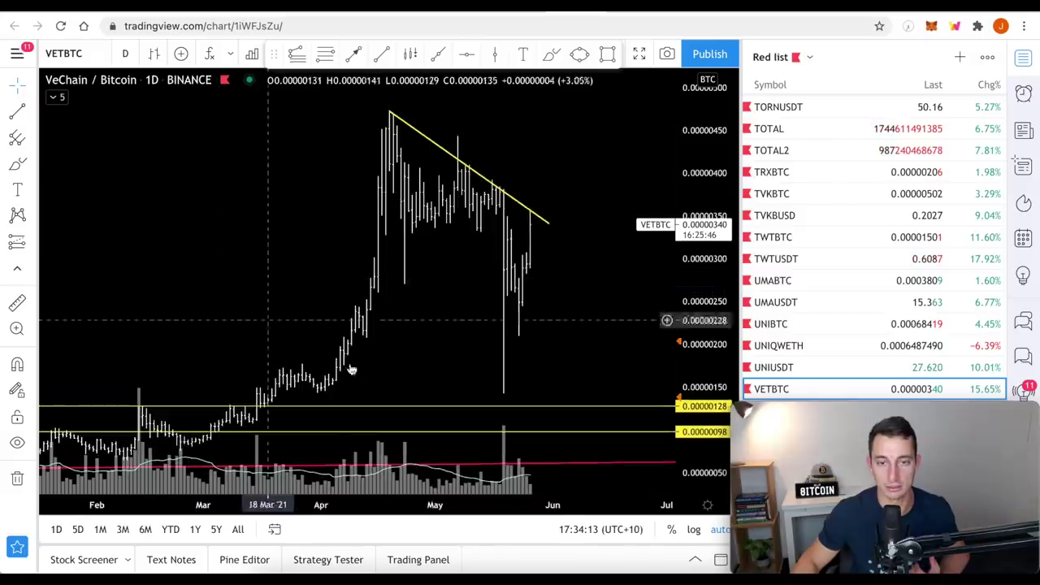
click(16, 303)
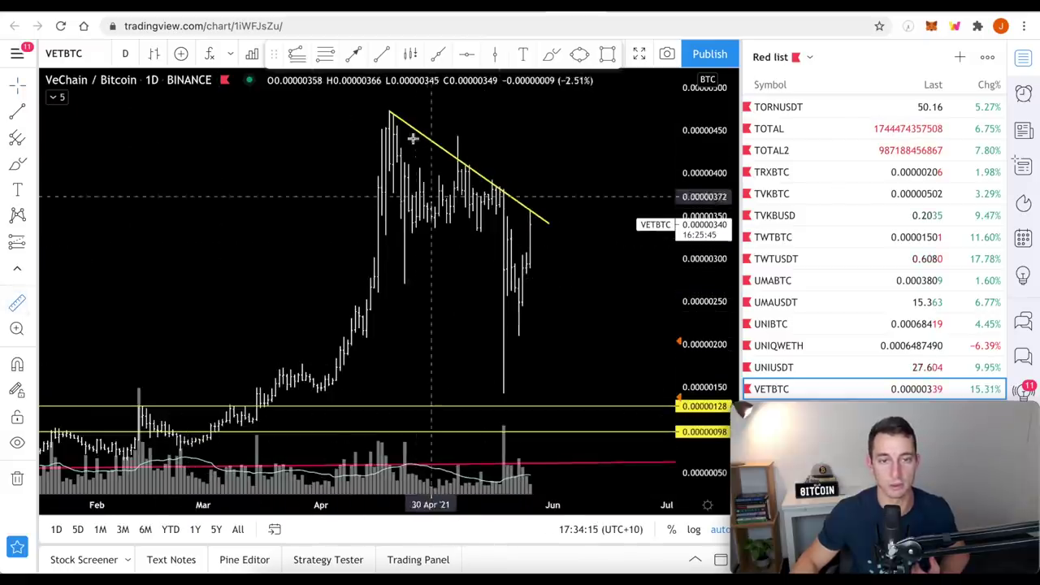
click(389, 111)
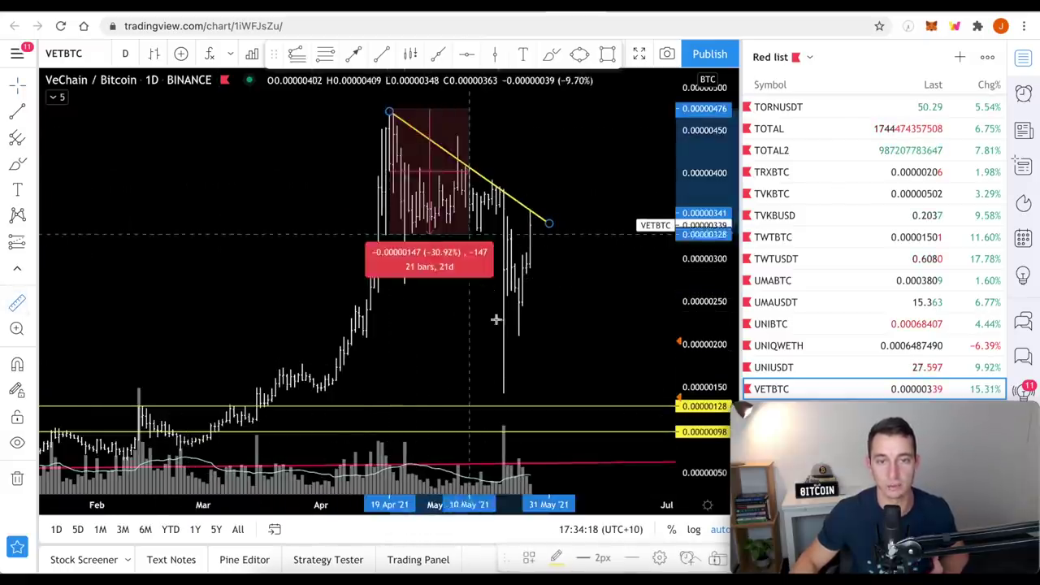
click(504, 392)
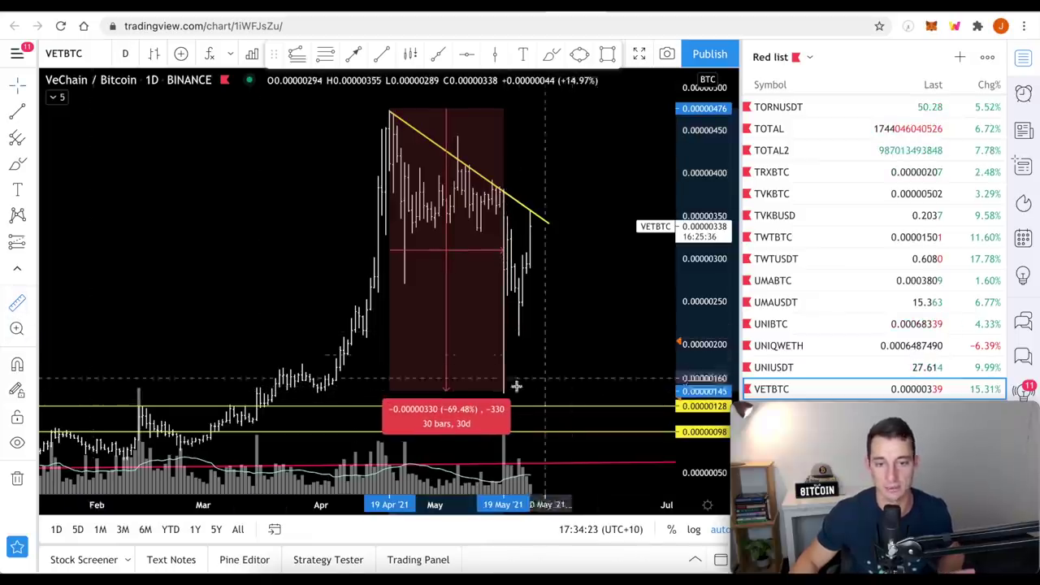
click(505, 392)
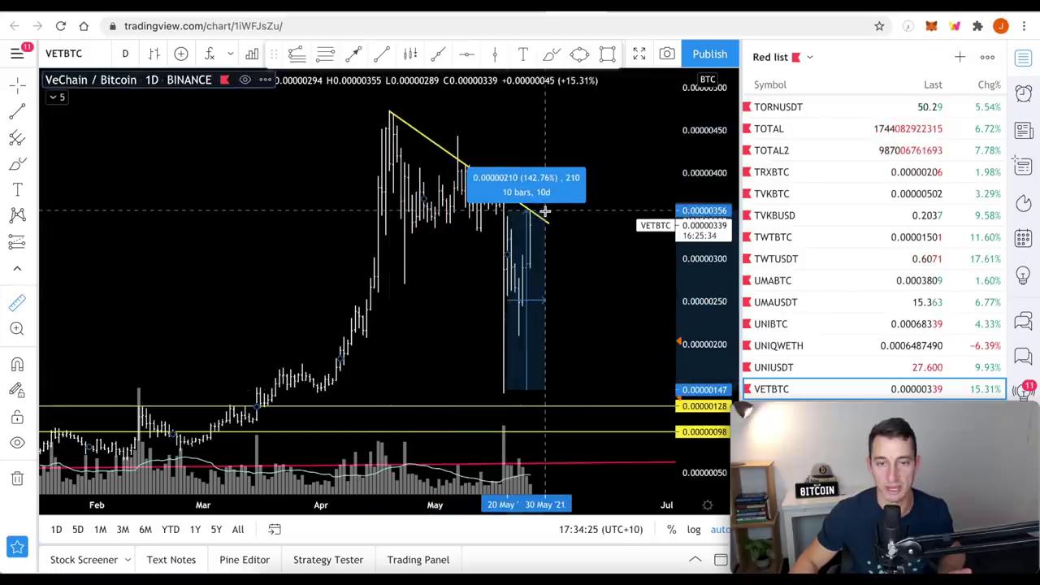
click(546, 215)
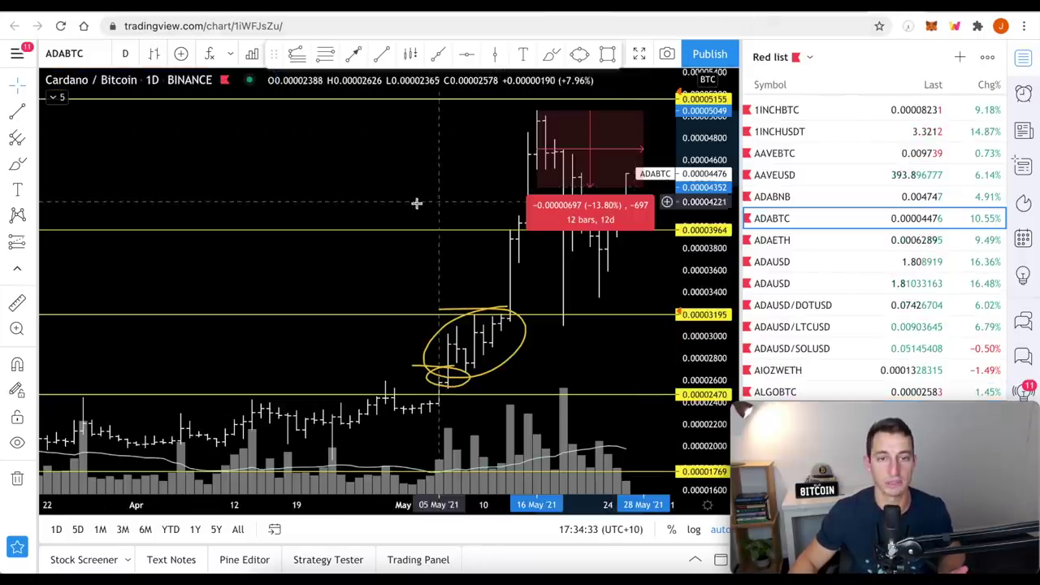
Make and clear trial measurements from the May top on the ADABTC chart
drag(333, 190, 178, 190)
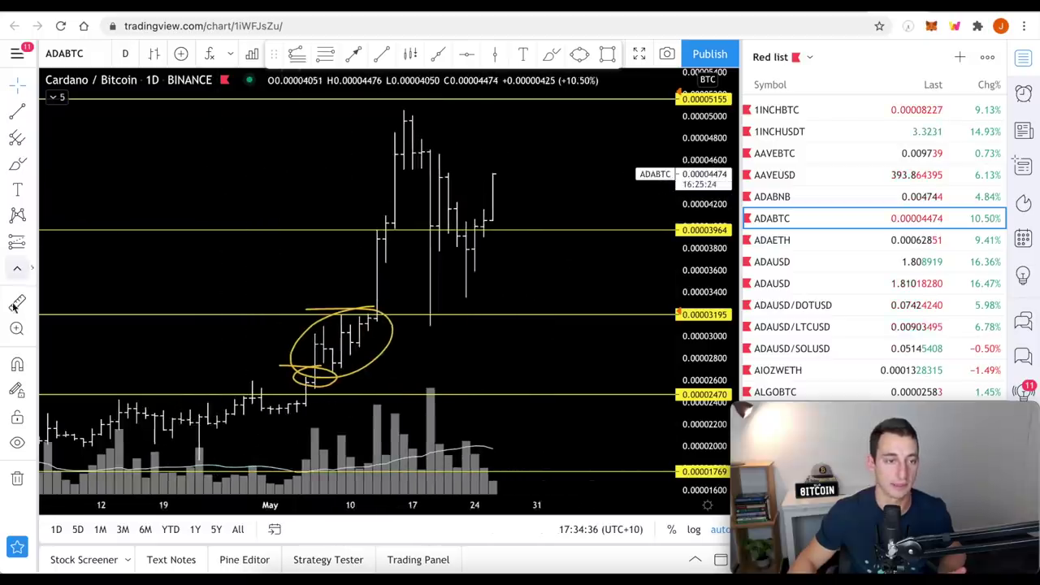
click(405, 109)
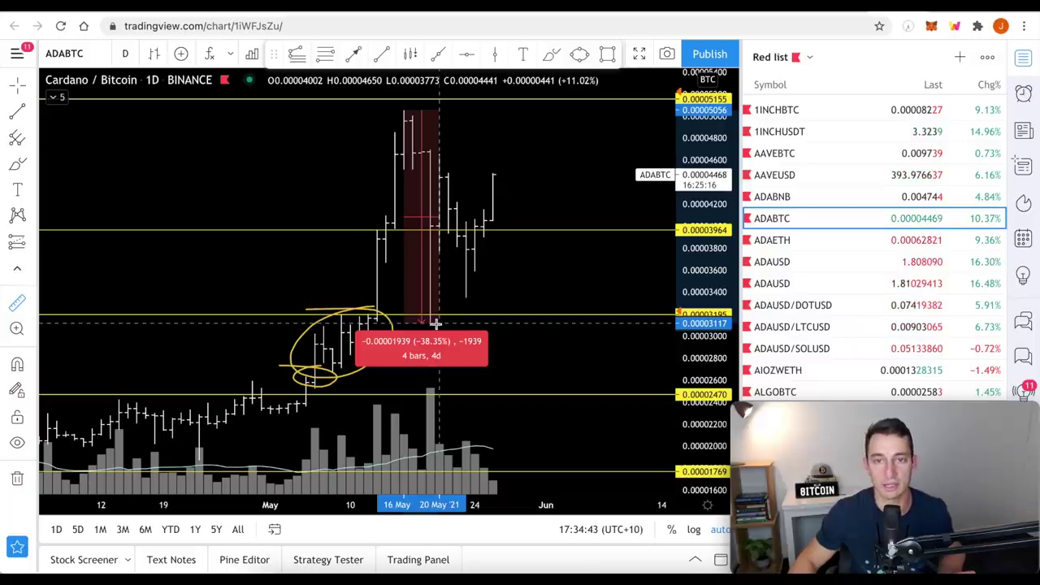
click(436, 323)
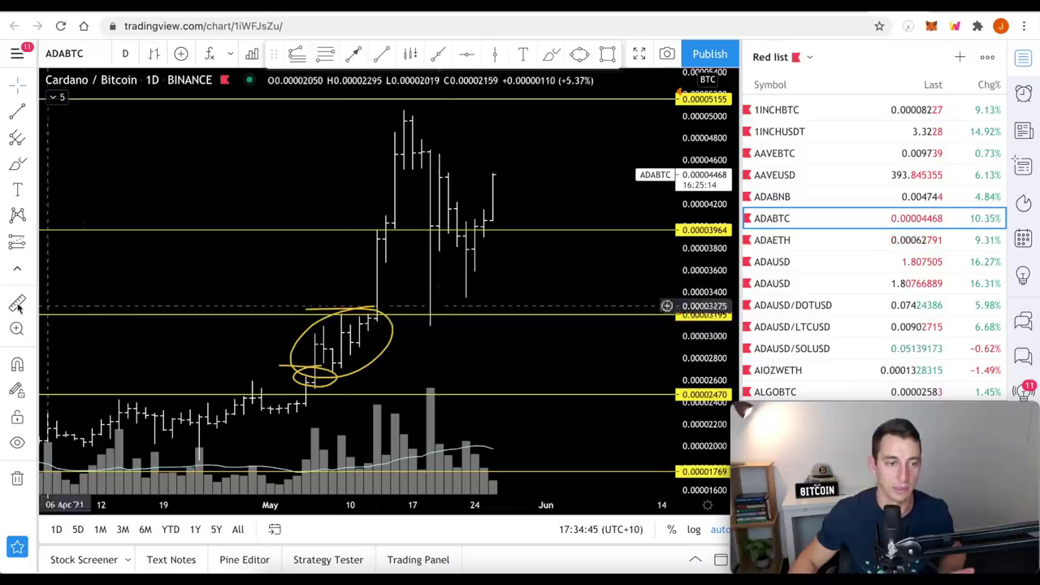
click(431, 323)
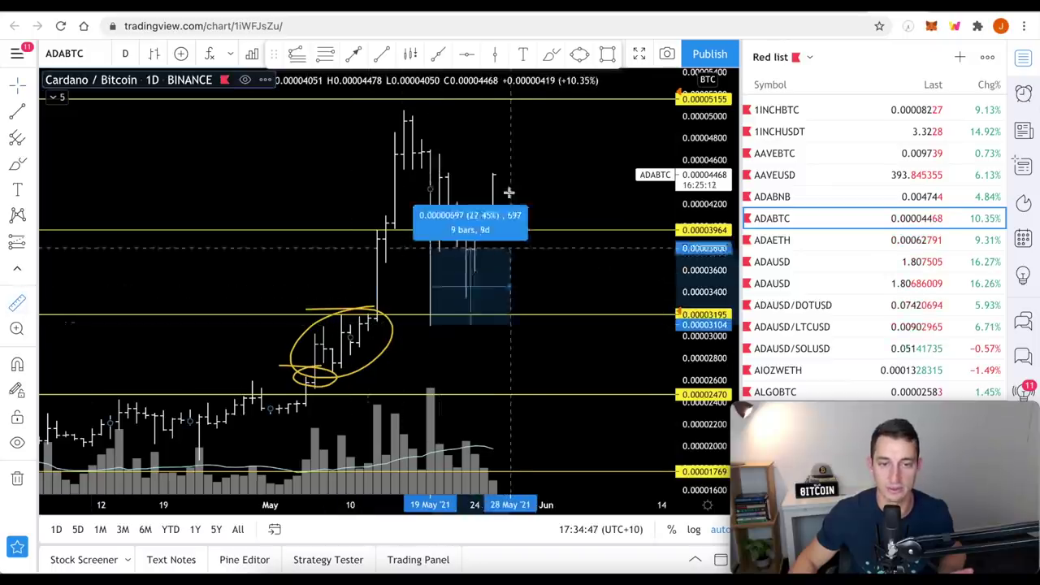
click(517, 172)
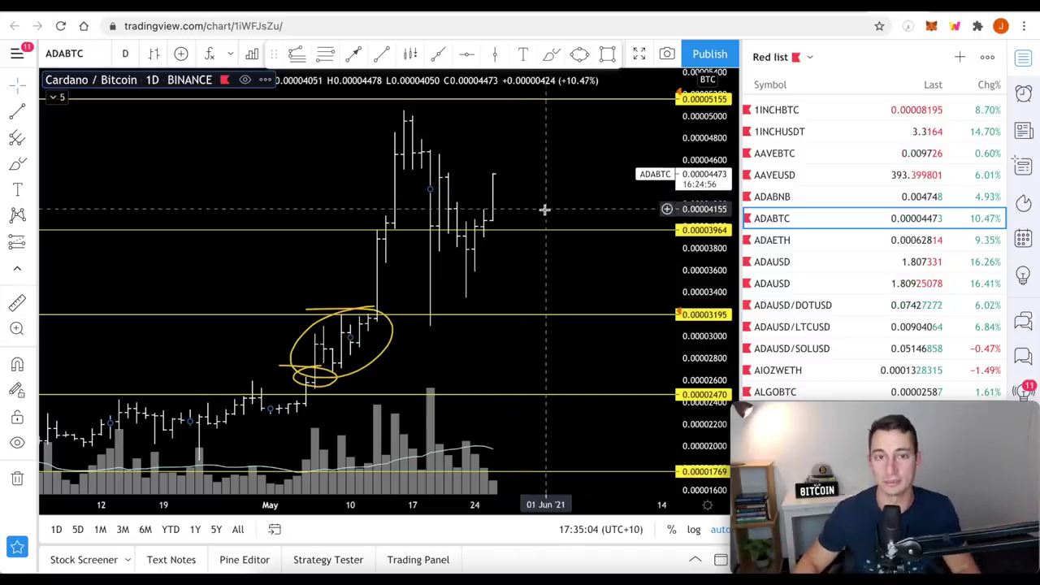
Measure the −11.44%, 12-bar fall from 16 May to 28 May, then switch to VETBTC
click(17, 302)
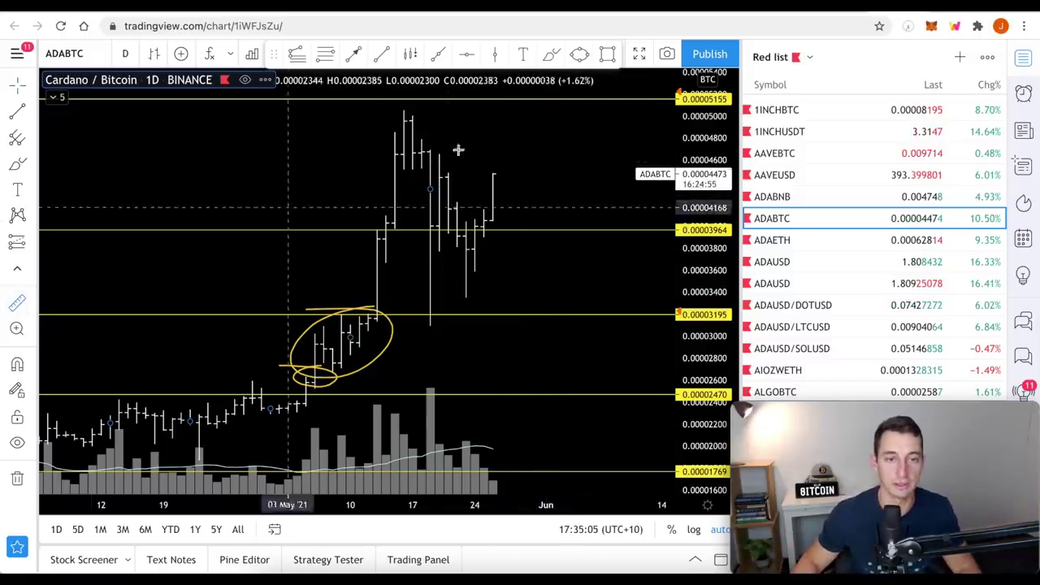
click(404, 110)
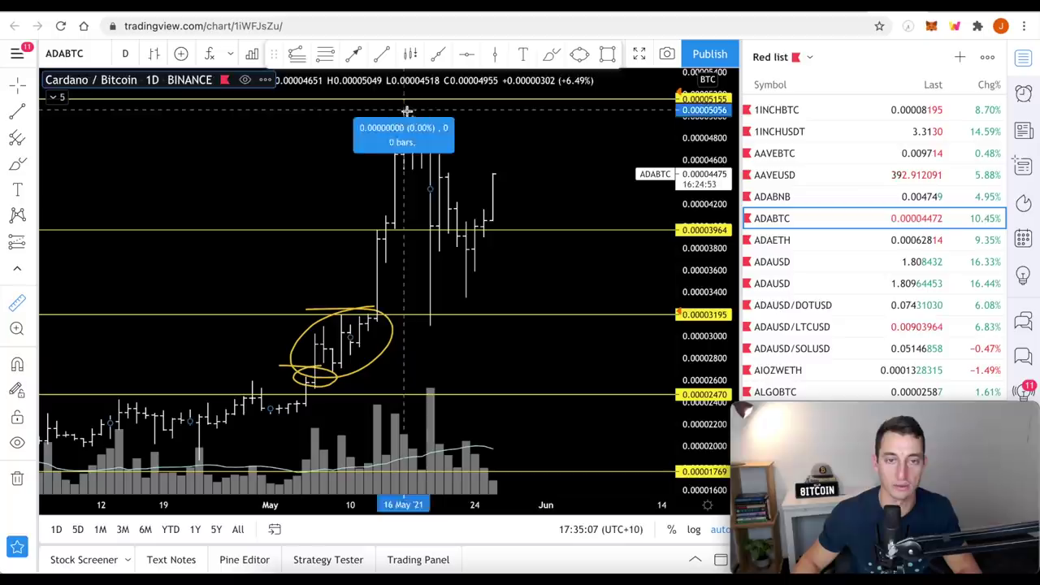
click(534, 166)
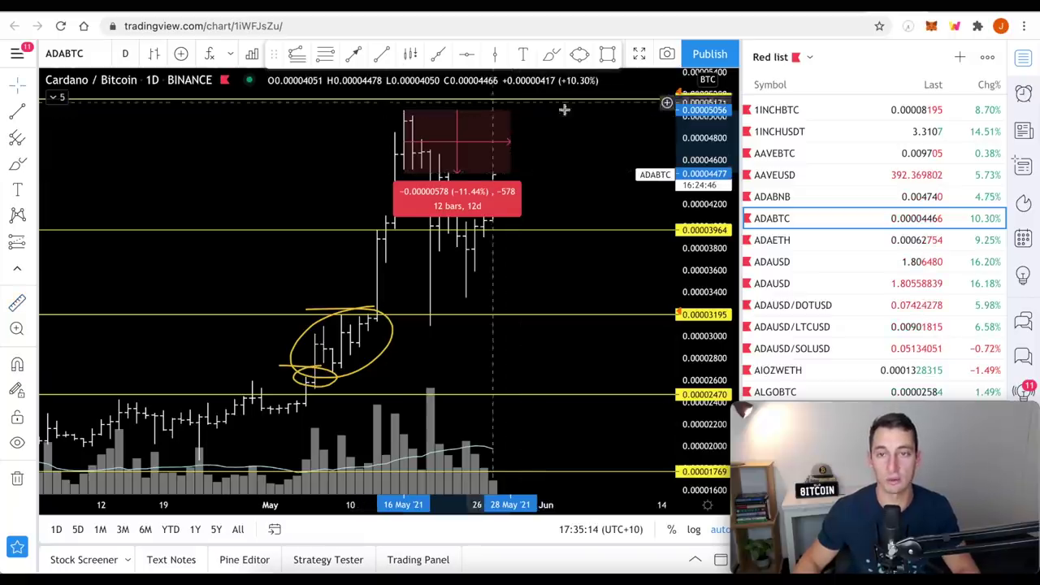
key(End)
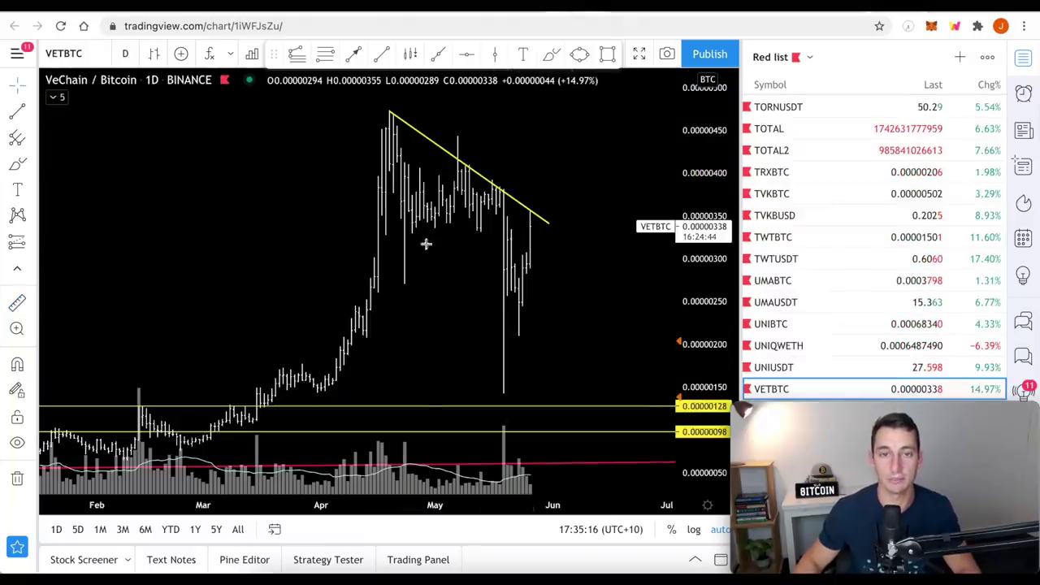
Measure VETBTC's 28.59% trendline drop and 39.43% rise back to the high, then return to ADABTC
click(390, 113)
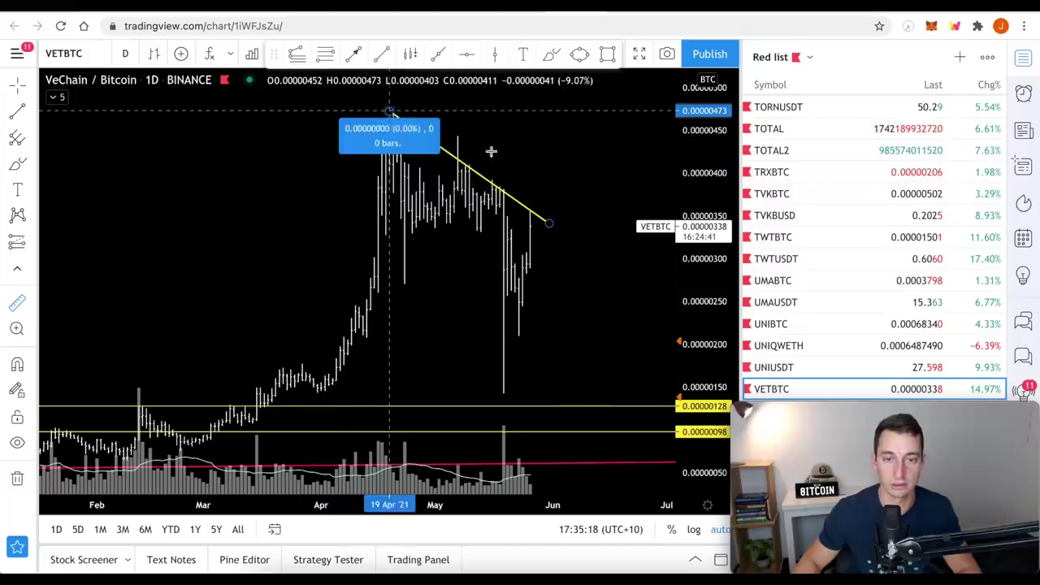
click(544, 225)
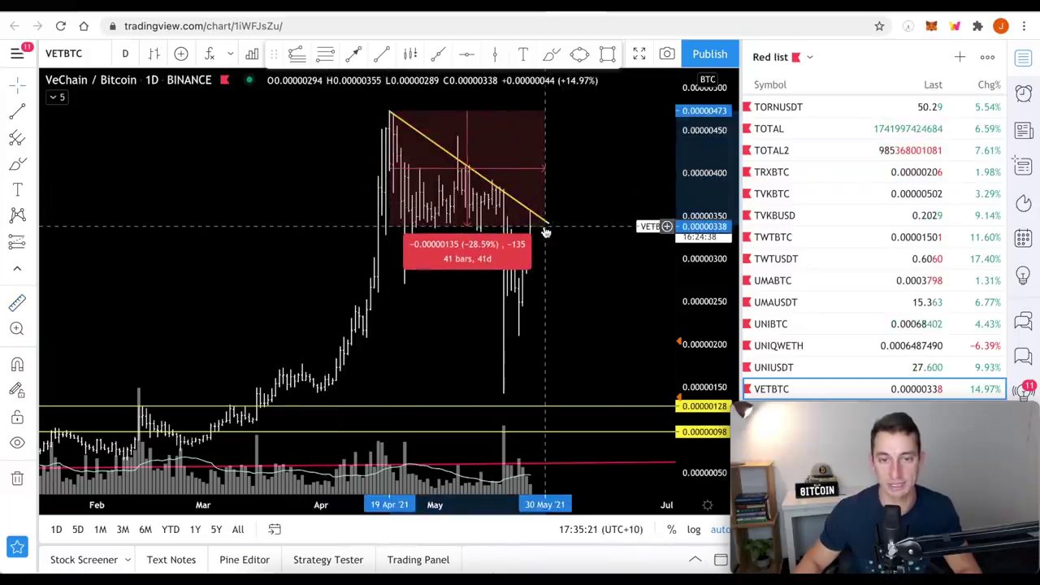
click(14, 303)
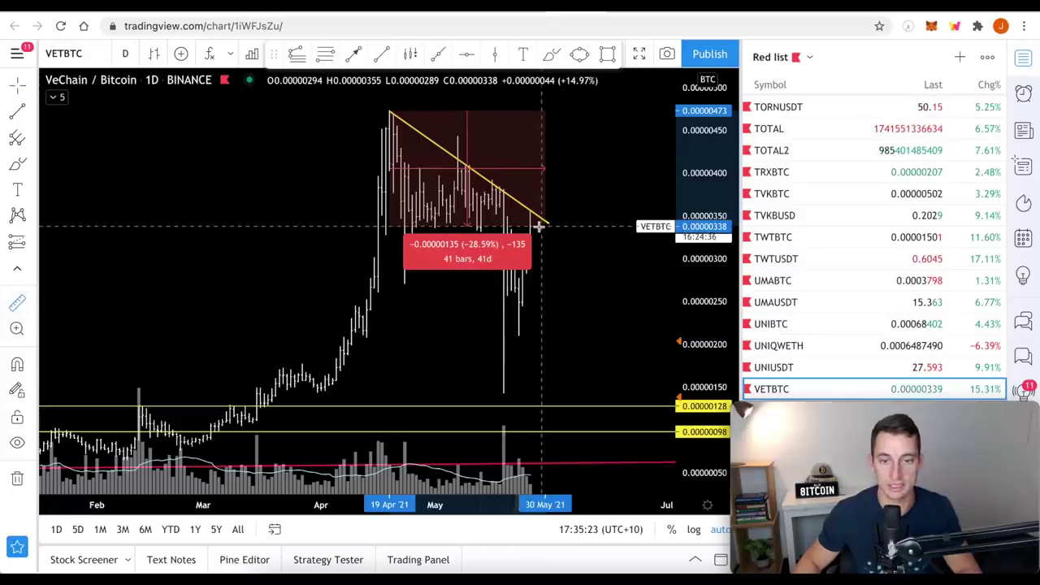
click(536, 225)
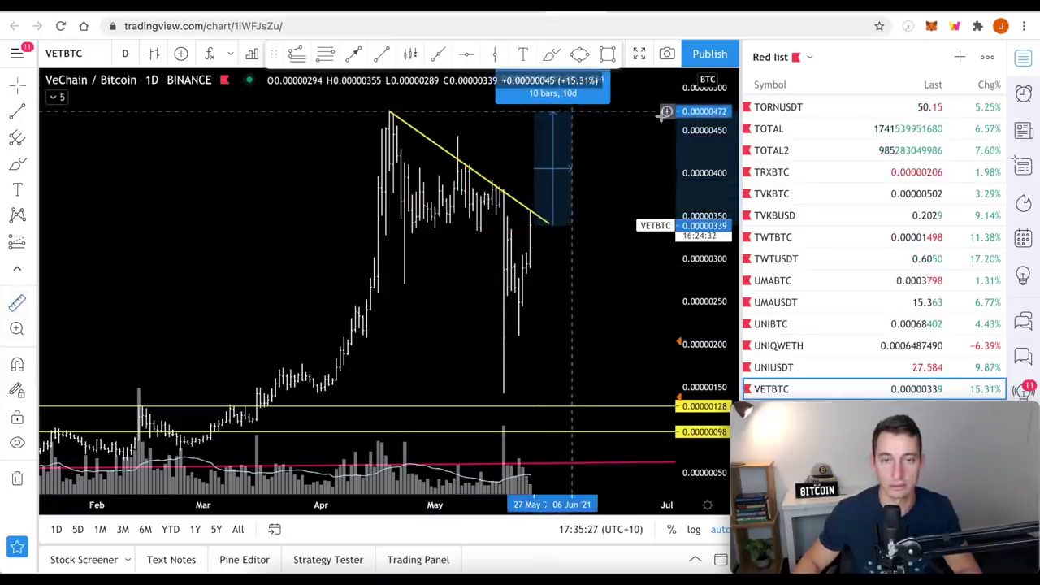
drag(718, 116, 712, 176)
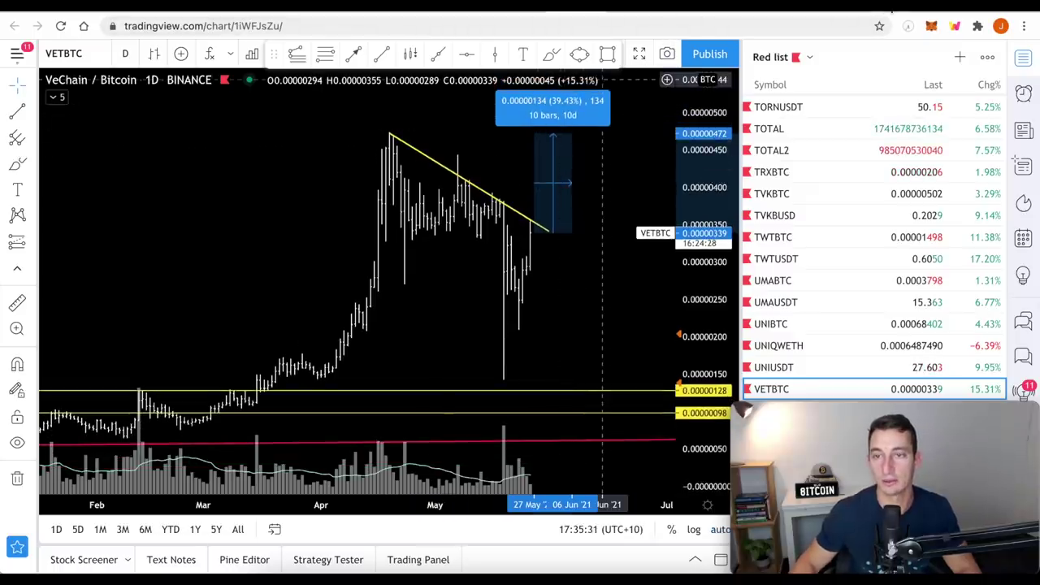
key(ctrl+Tab)
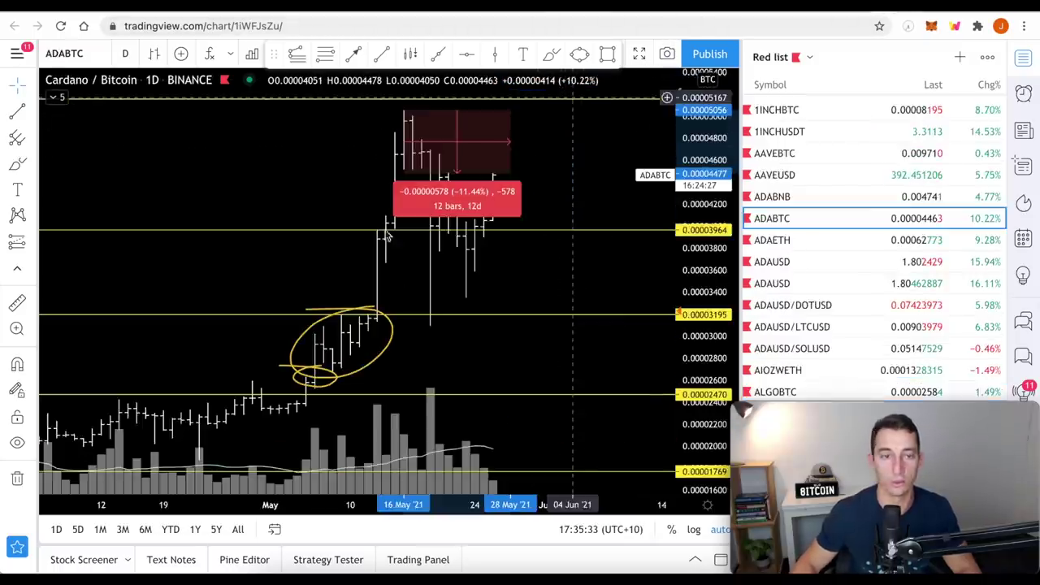
Measure the move above the latest ADABTC bar, then clear the measurement
click(17, 303)
click(495, 173)
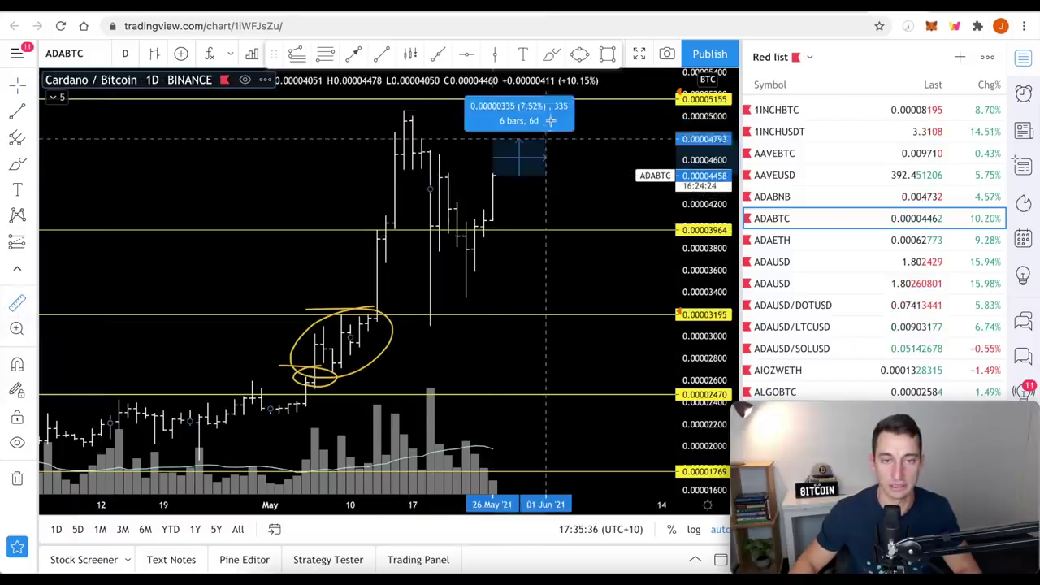
drag(703, 138, 705, 166)
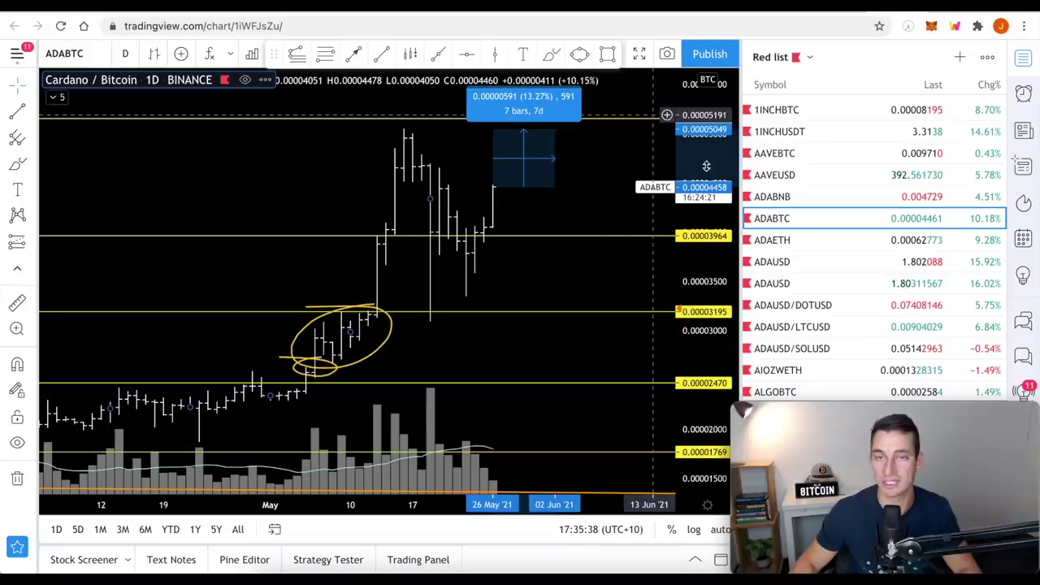
click(514, 292)
drag(511, 355, 504, 382)
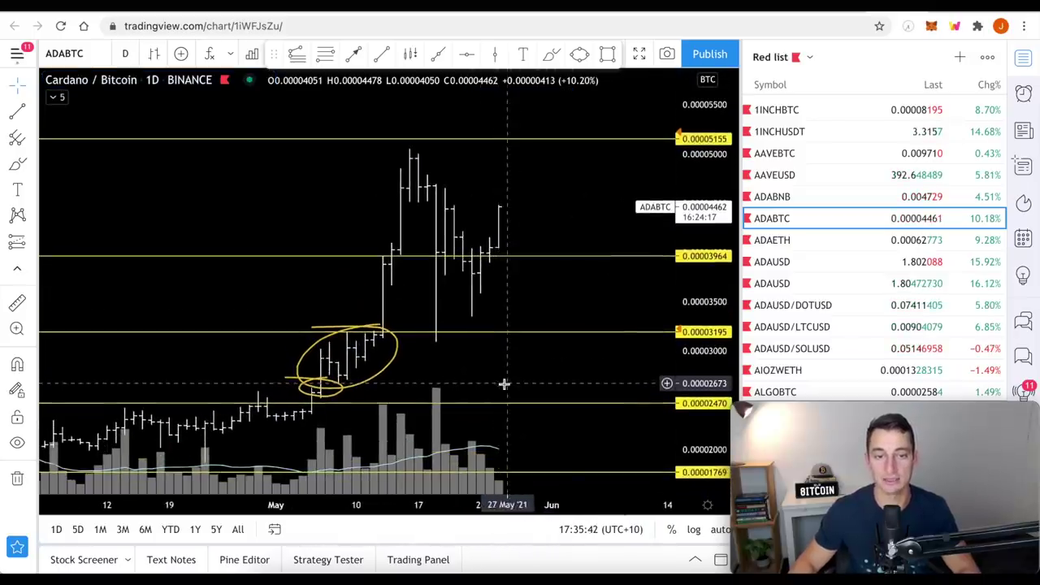
Delete the large yellow ellipse and place a horizontal line at 0.00003964
click(381, 375)
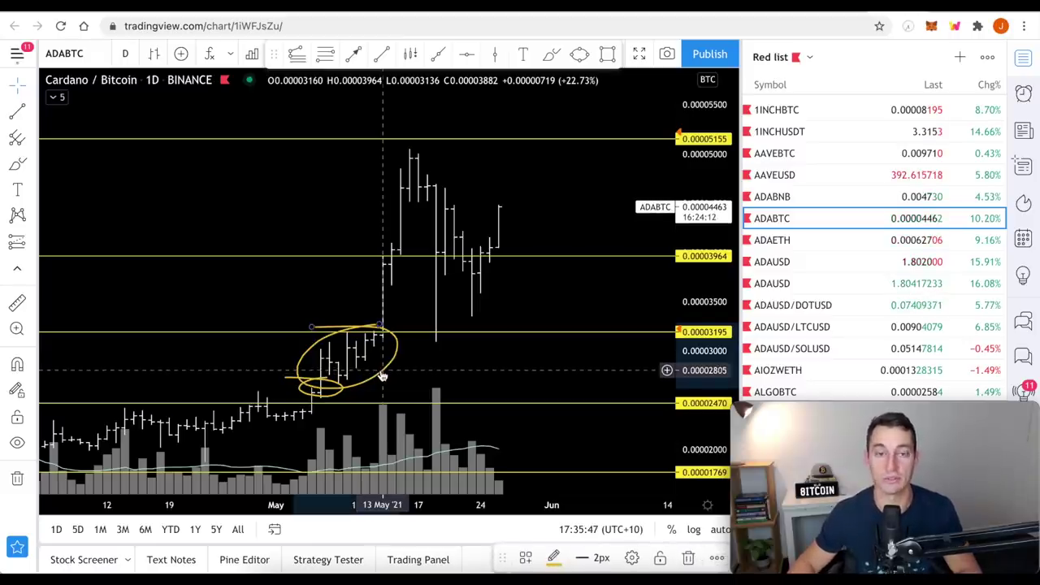
key(Delete)
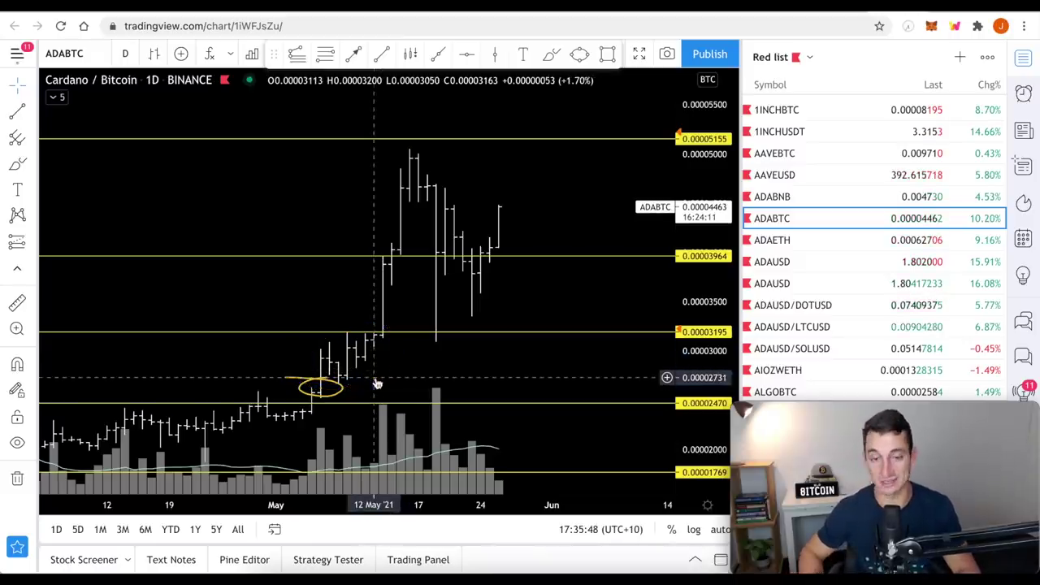
click(367, 258)
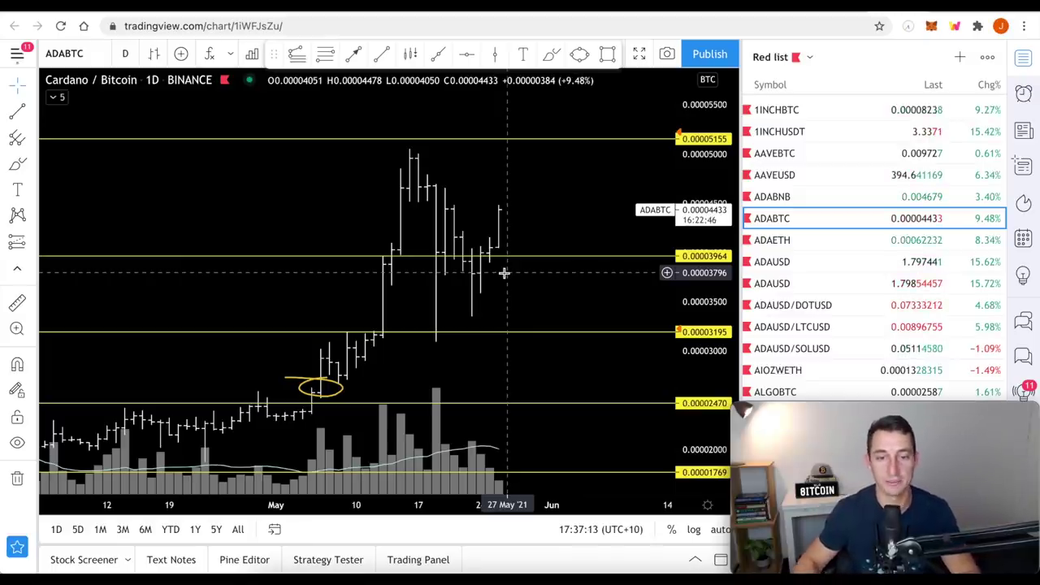
Scroll the Red list watchlist down to VETUSDT and open its VeChain / TetherUS chart
scroll(944, 256, down, 4)
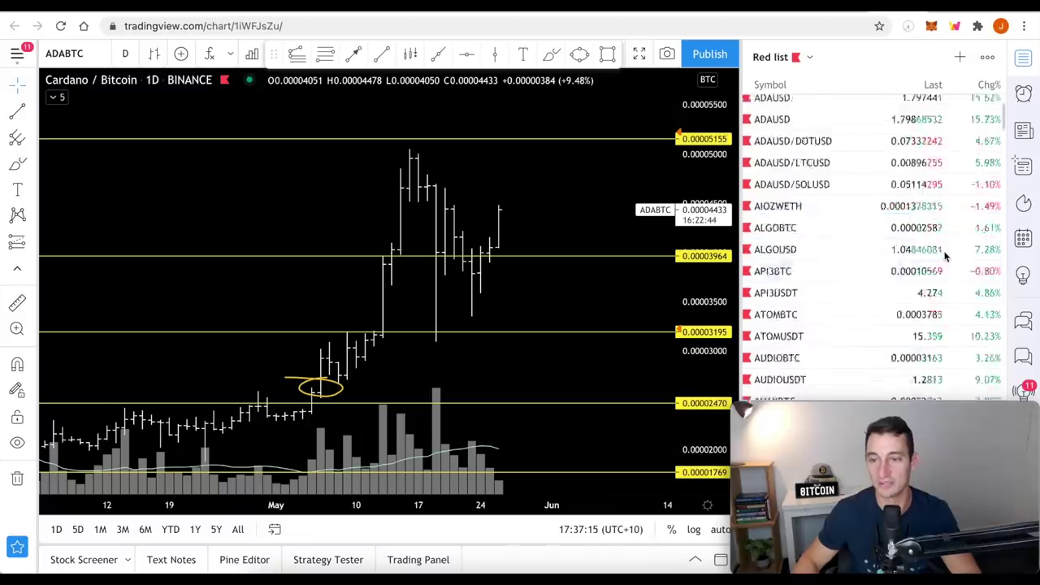
scroll(947, 257, down, 20)
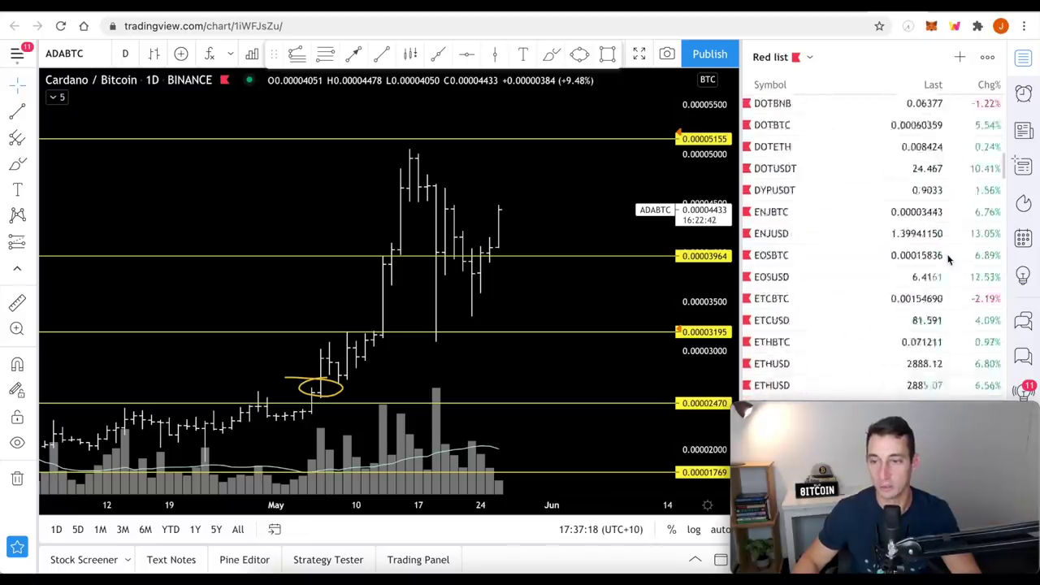
scroll(947, 255, down, 15)
scroll(884, 218, down, 7)
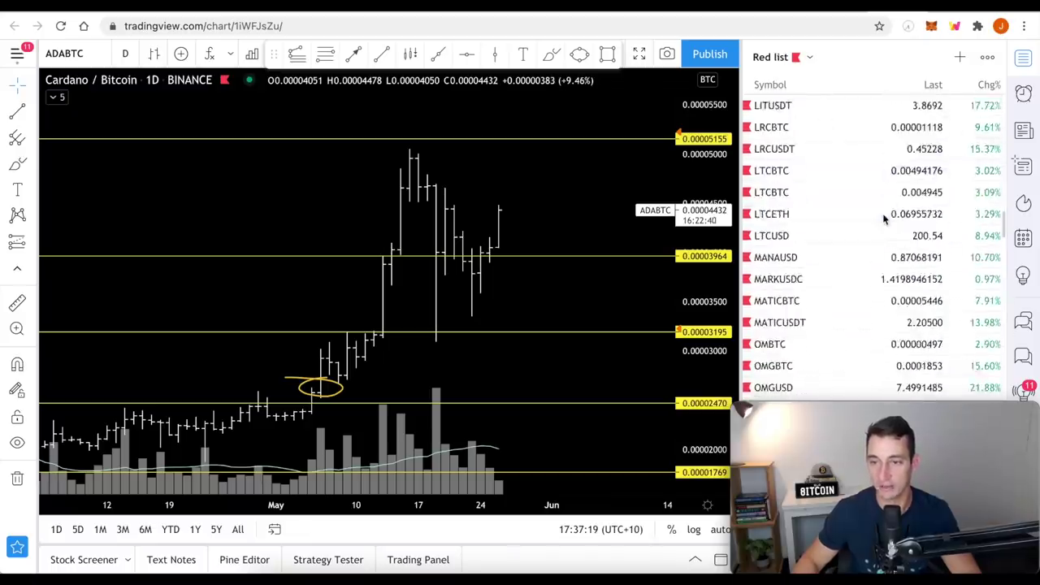
scroll(884, 218, down, 20)
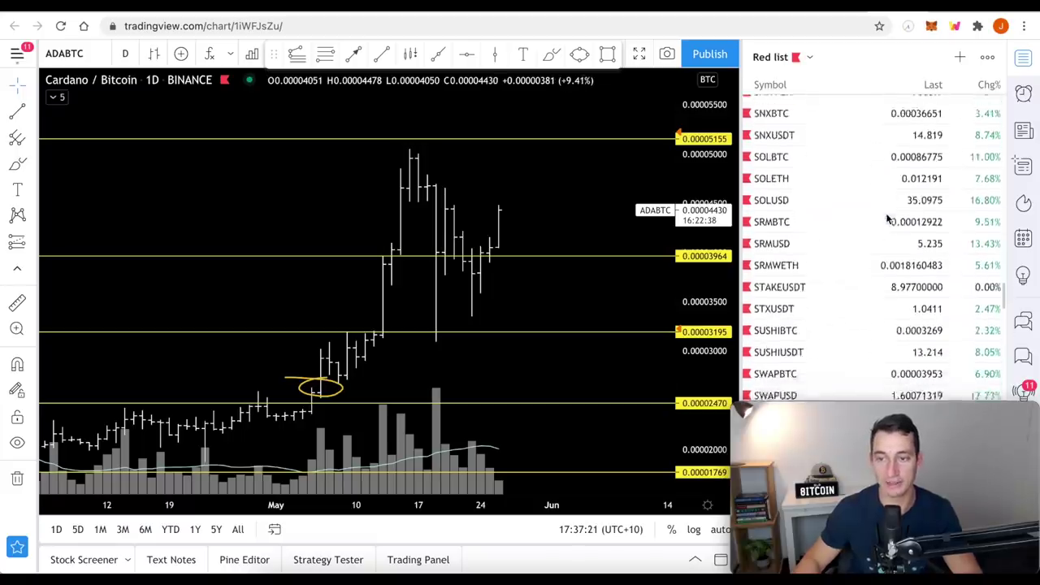
scroll(857, 286, down, 12)
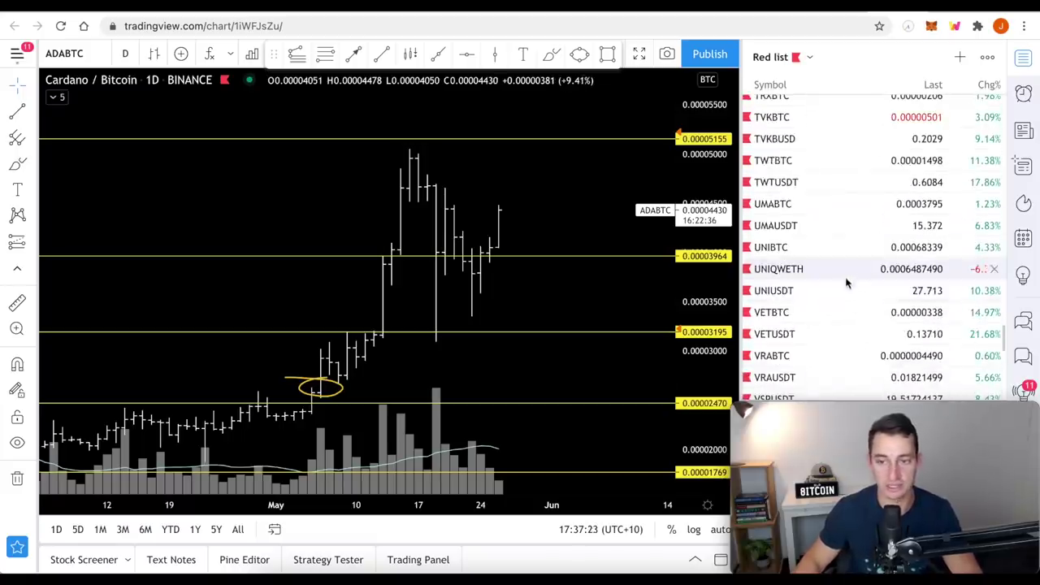
click(841, 333)
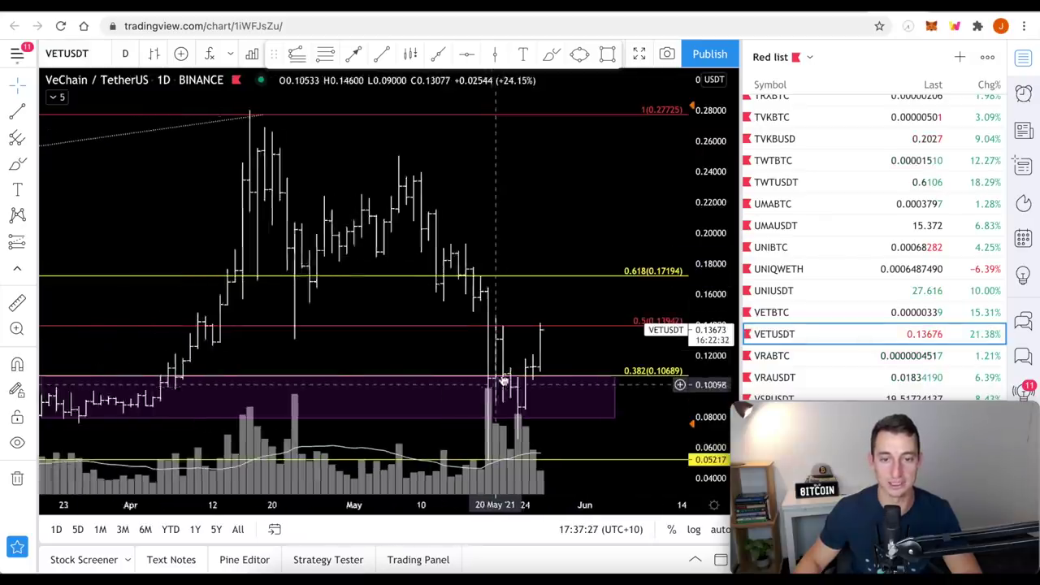
scroll(466, 332, down, 4)
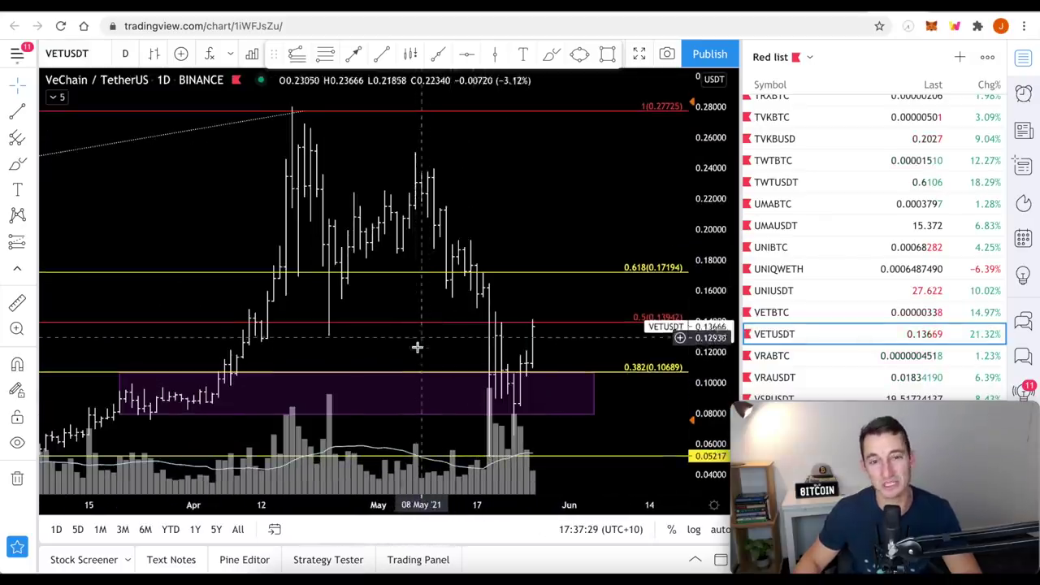
drag(417, 347, 395, 314)
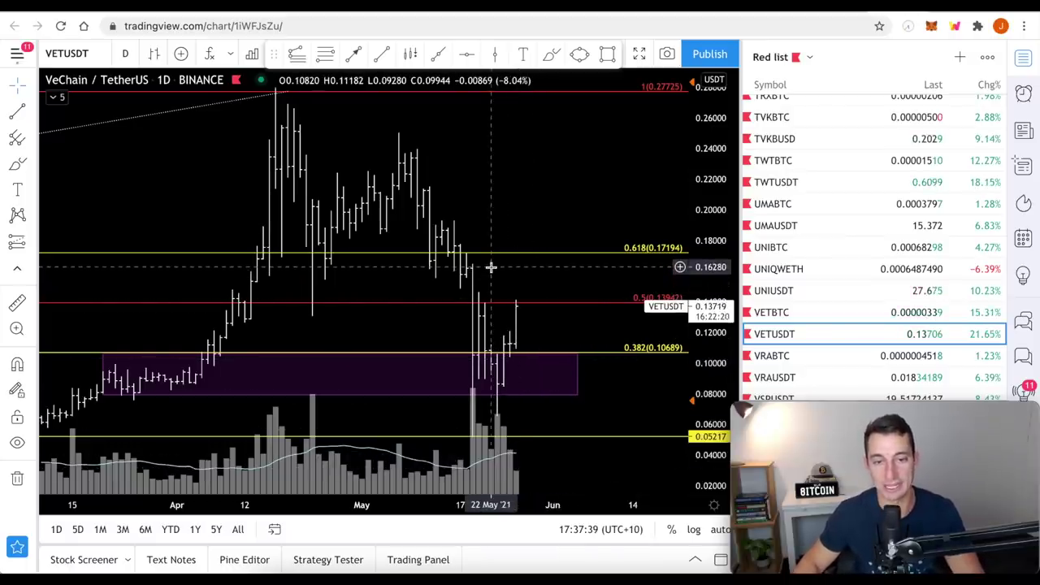
click(530, 356)
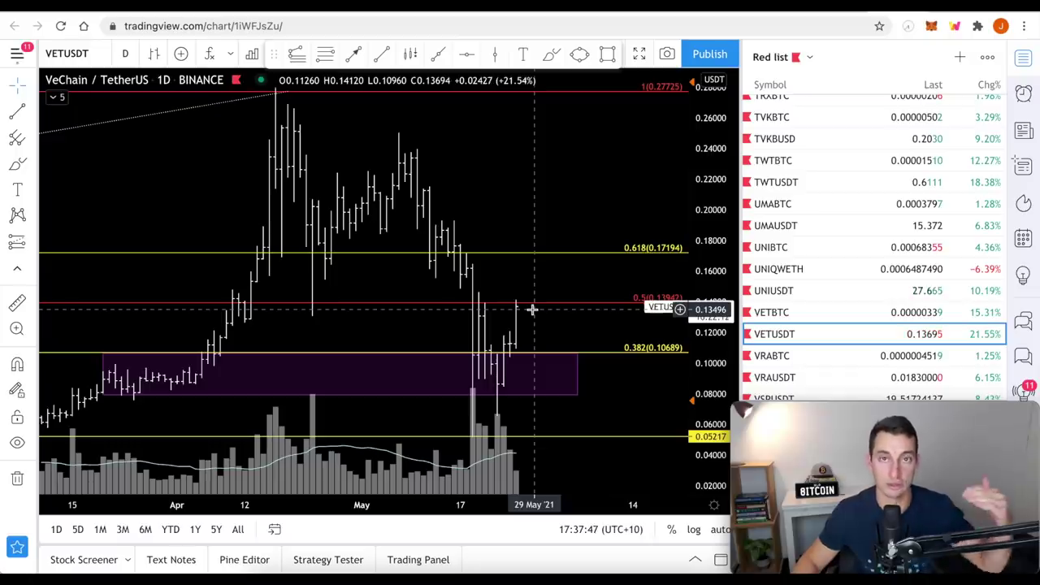
scroll(532, 378, down, 4)
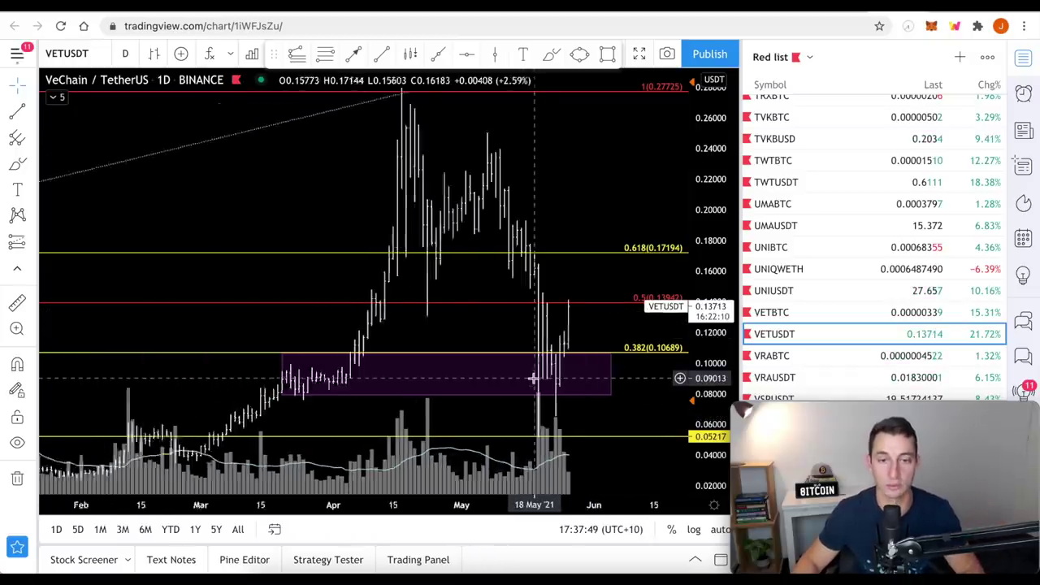